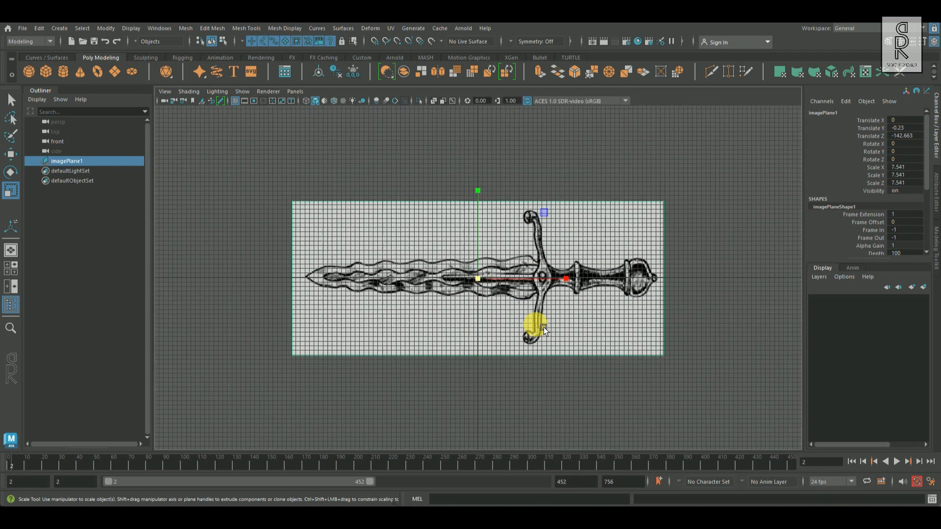
Put the sword image plane on a new display layer named ref and set that layer to Reference
scroll(548, 322, "up", 3)
left_click(924, 287)
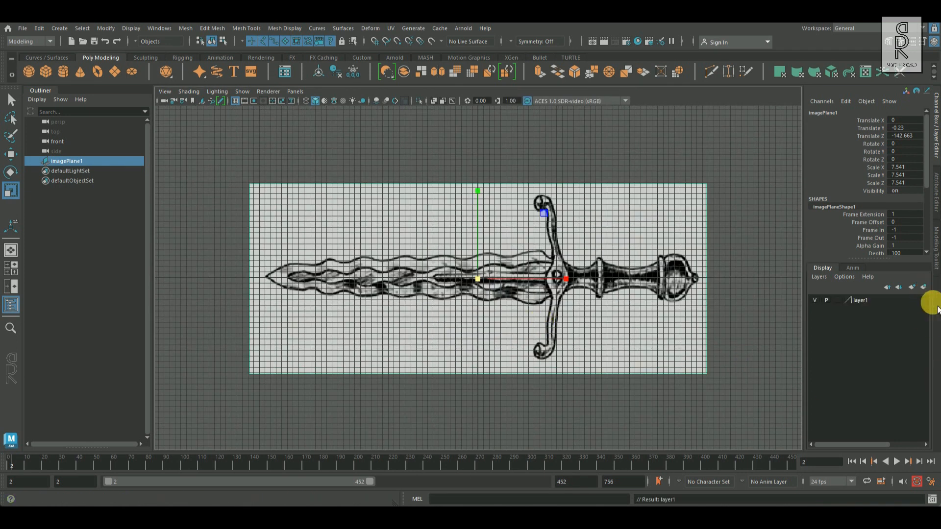
double_click(876, 301)
type("ref")
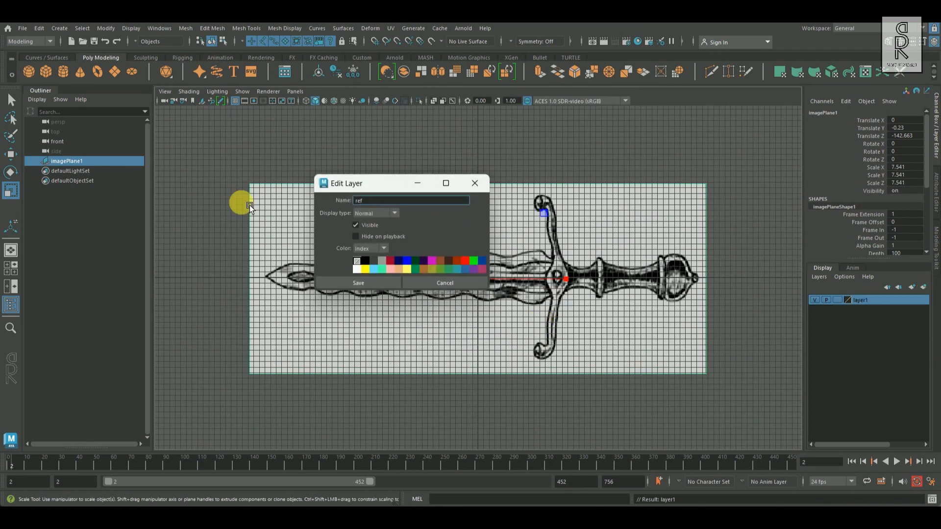
left_click(372, 283)
left_click(838, 301)
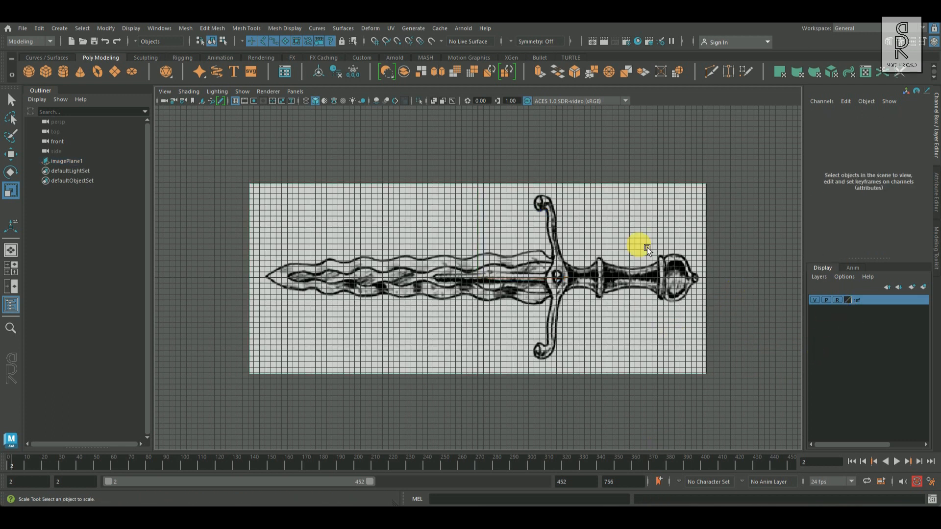
Collapse the Outliner and hide the grid in the front view
left_click(12, 193)
left_click(36, 91)
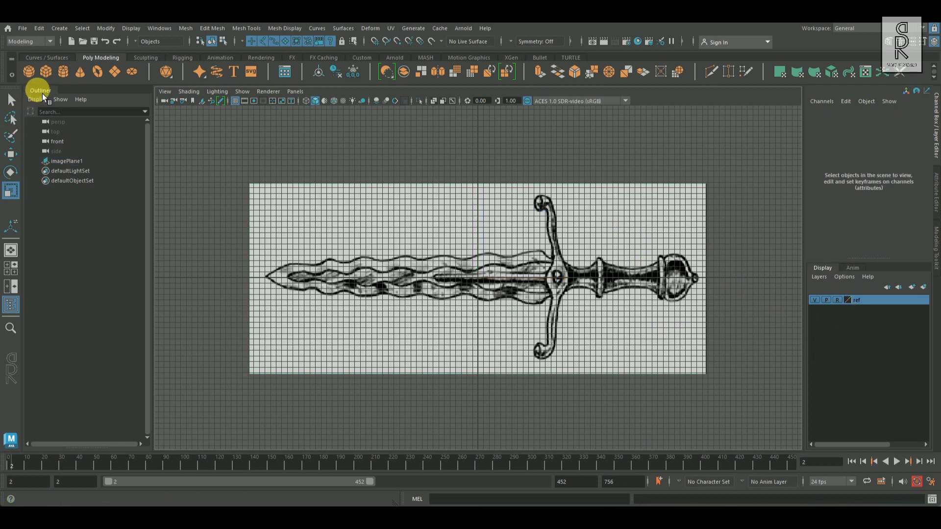
left_click(114, 101)
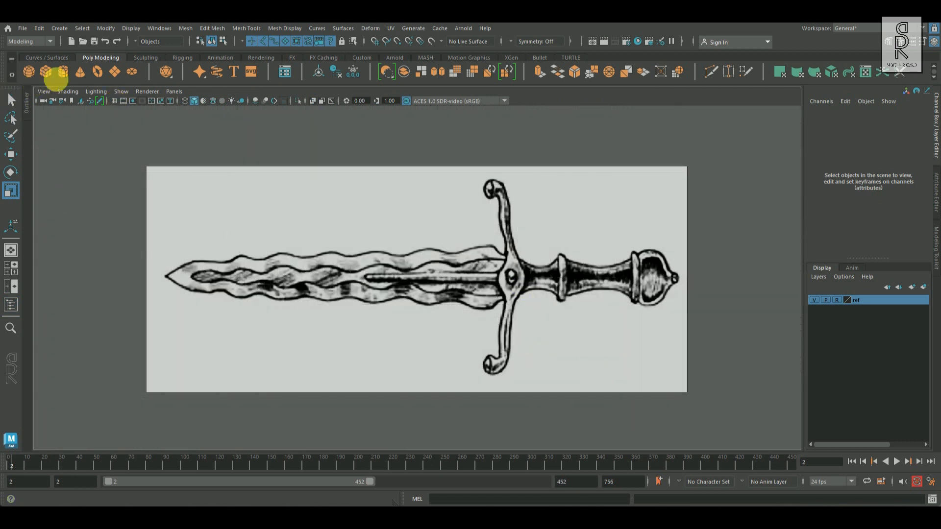
Create a polygon cylinder, rotate it 90 degrees about Z, and move it to about 18.6 in X on the sword handle
left_click(63, 72)
key("e")
left_click_drag(510, 241, 506, 267)
type("90")
key("Return")
key("w")
left_click_drag(516, 283, 637, 288)
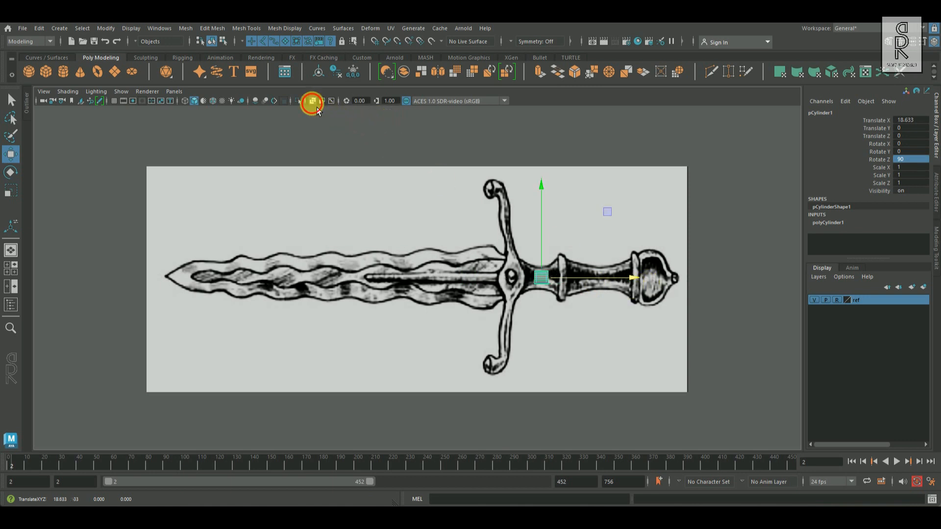
Scale the cylinder up uniformly to roughly fill the handle section between the crossguard and the middle ring
scroll(595, 324, "up", 3)
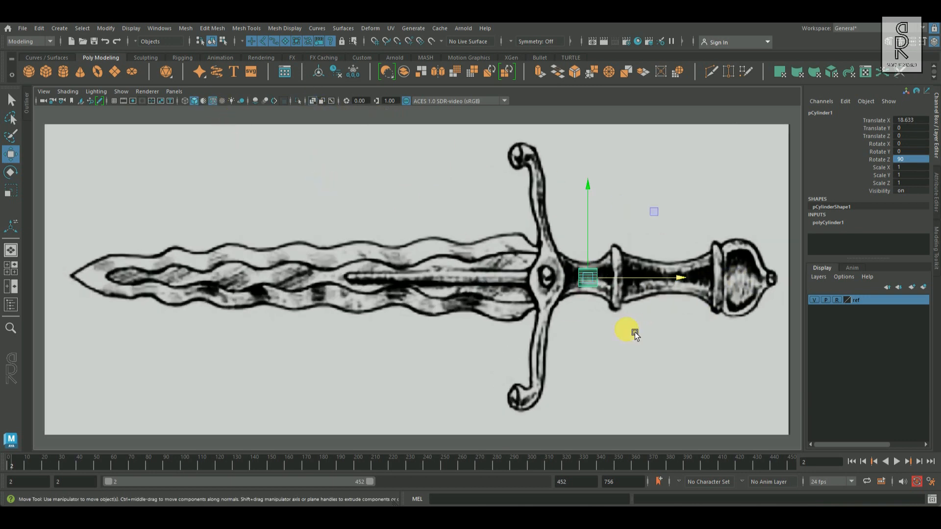
scroll(641, 326, "up", 4)
middle_click_drag(648, 305, 408, 283, "alt")
scroll(522, 323, "up", 3)
middle_click_drag(512, 315, 506, 316, "alt")
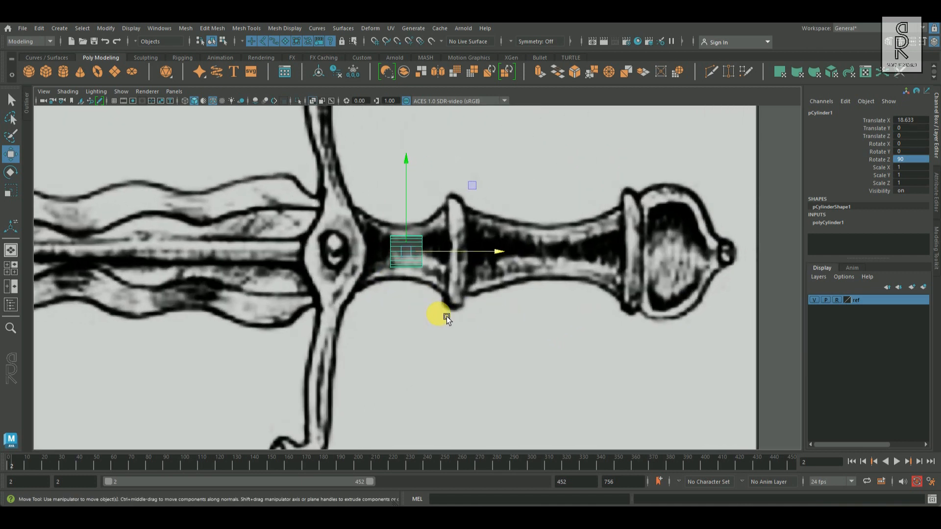
left_click(12, 192)
left_click_drag(410, 254, 456, 260)
Move the cylinder's end vertices along X so one end reaches into the crossguard and the other meets the middle ring
right_click(383, 229)
left_click(336, 227)
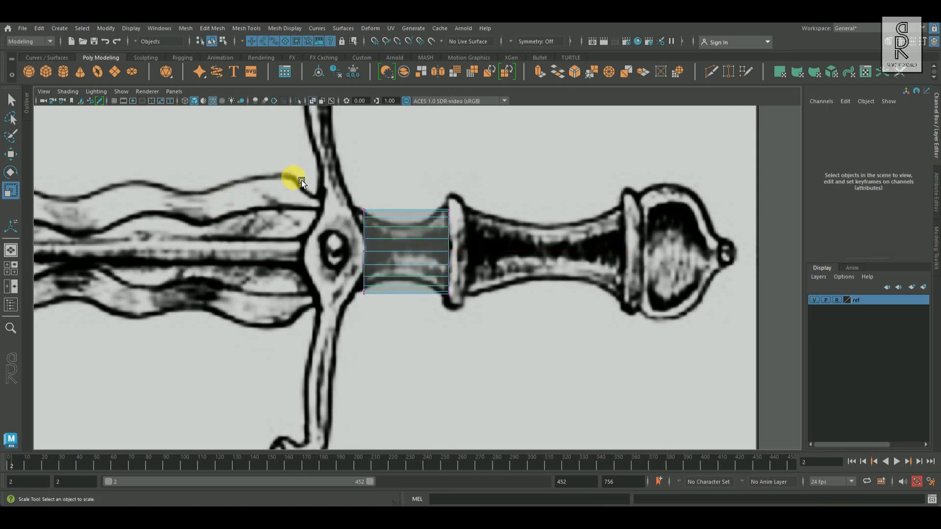
left_click_drag(301, 180, 392, 308)
left_click(10, 154)
mouse_move(450, 262)
left_mouse_down()
mouse_move(425, 260)
mouse_move(437, 262)
left_mouse_up()
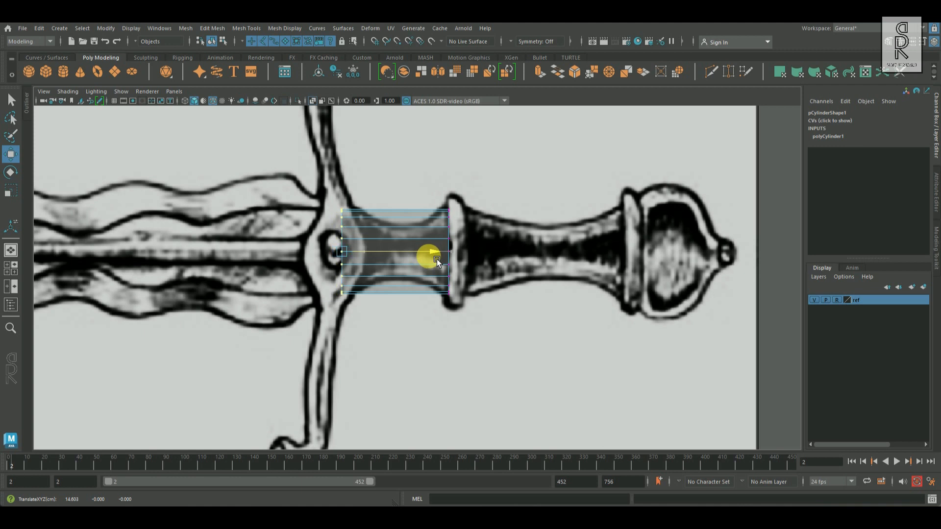
left_click_drag(448, 226, 508, 255)
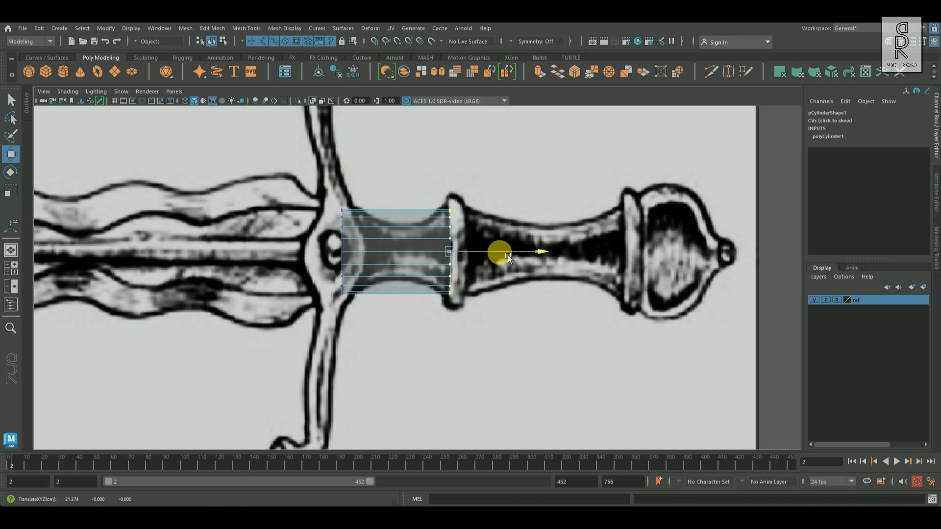
Extrude the cylinder's ring-side end along X to the collar in front of the pommel
right_click_drag(412, 240, 416, 206)
left_click_drag(420, 166, 504, 441)
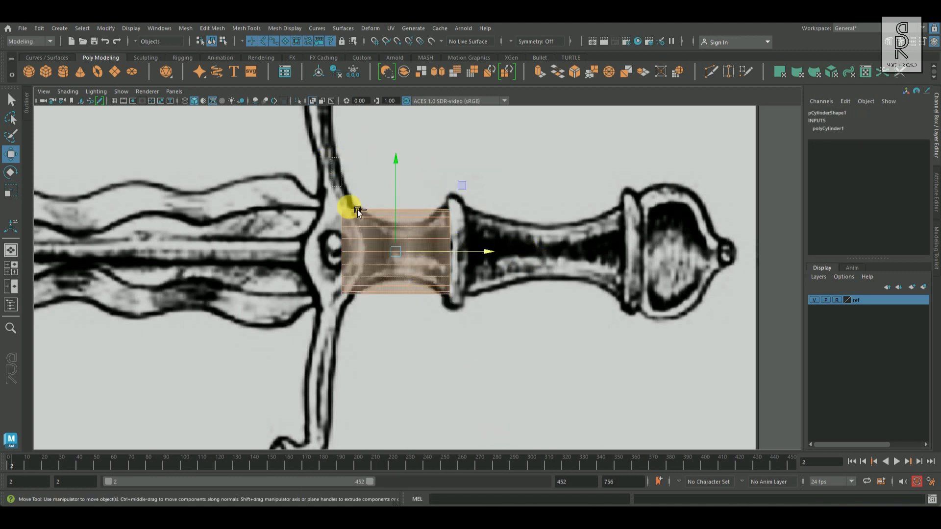
key("F9")
left_click_drag(533, 253, 716, 269, "shift")
middle_click_drag(628, 283, 538, 272, "alt")
right_click_drag(466, 281, 506, 290, "alt")
middle_click_drag(506, 290, 571, 306, "alt")
Insert an edge loop with Multi-Cut along the pommel side of the middle ring
key("F9")
right_click(484, 214, "shift")
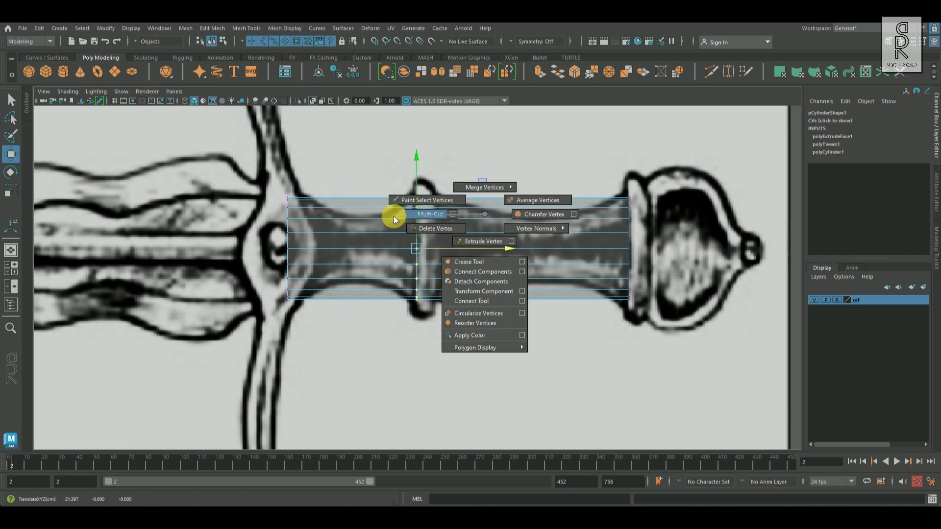
left_click(393, 216)
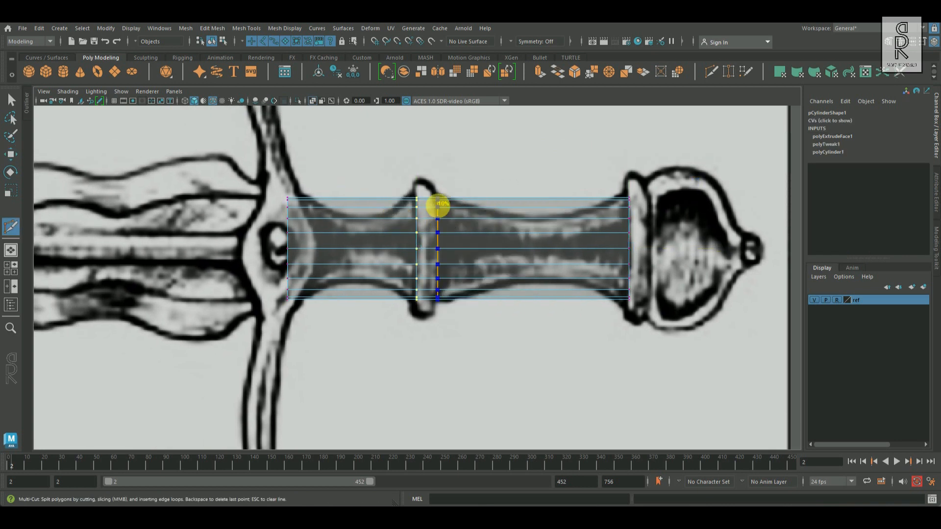
left_click(443, 209, "ctrl")
key("q")
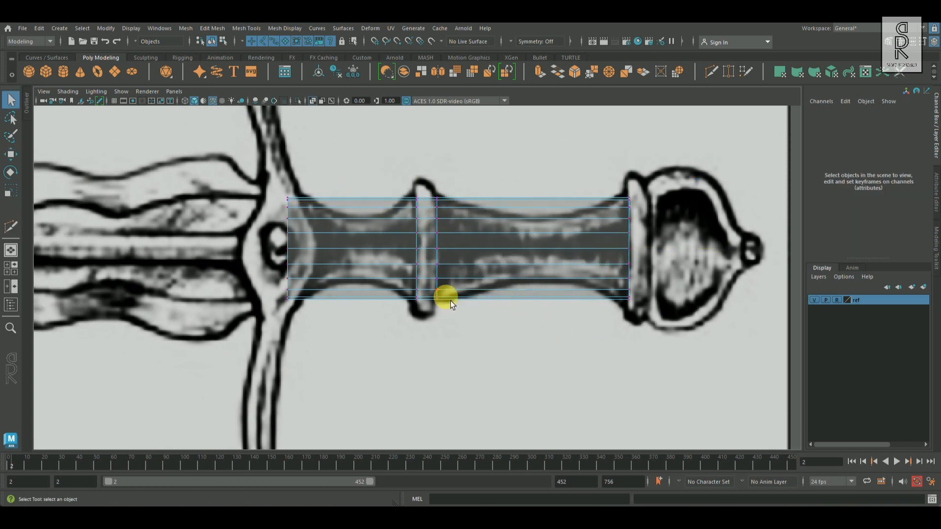
Insert an edge loop halfway along the handle section between the crossguard and the middle ring
right_click(357, 214)
left_click(354, 157)
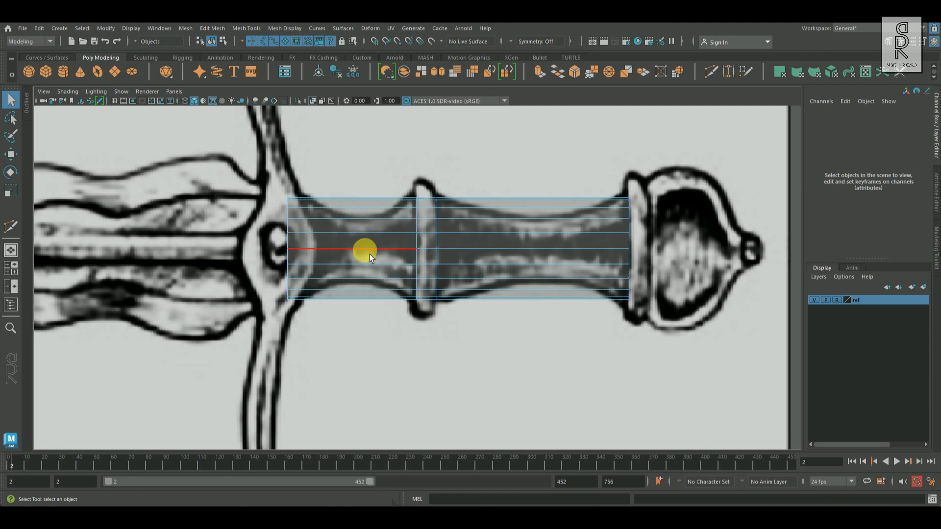
left_click(372, 223)
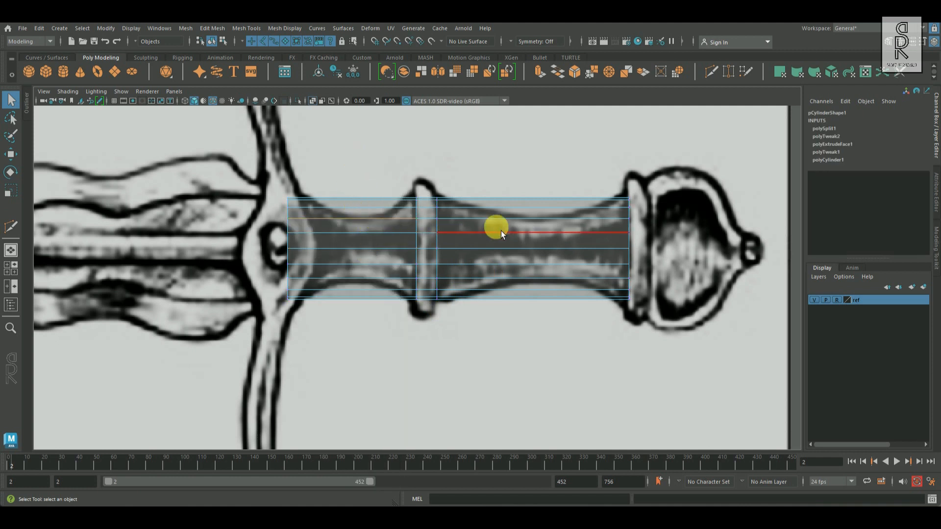
right_click(513, 213, "ctrl")
right_click_drag(513, 213, 616, 295, "ctrl")
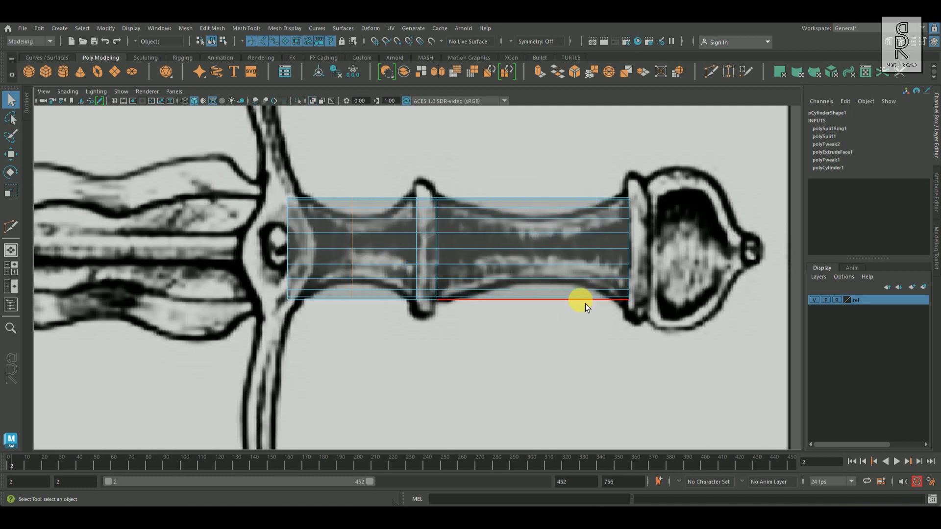
Scale the short section's middle vertices inward and its crossguard-end vertices outward to match the sketched handle profile
right_click_drag(375, 218, 249, 214)
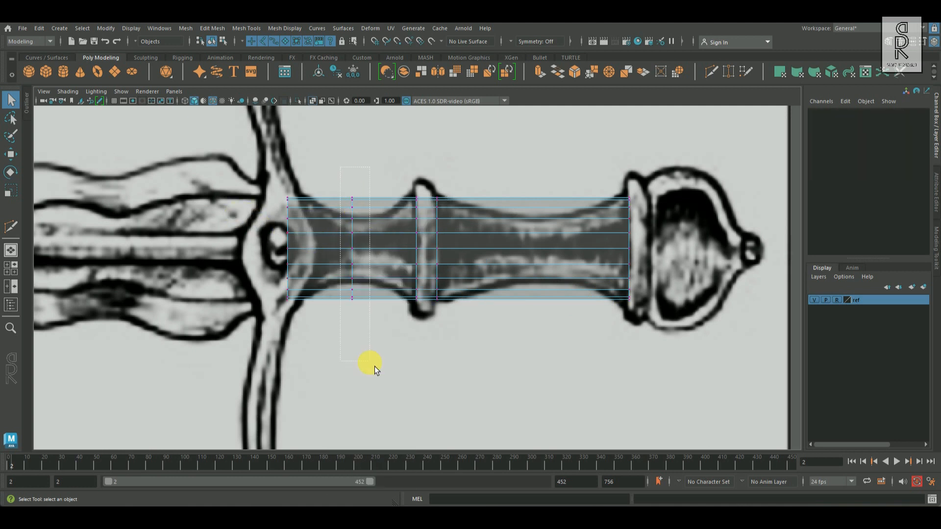
left_click_drag(374, 366, 375, 366)
key("r")
left_click_drag(366, 252, 333, 257)
left_click_drag(269, 184, 312, 312)
left_click_drag(287, 249, 305, 248)
Insert an edge loop on each side of the short section's narrow middle and scale them to the curved outline
right_click_drag(405, 214, 403, 190)
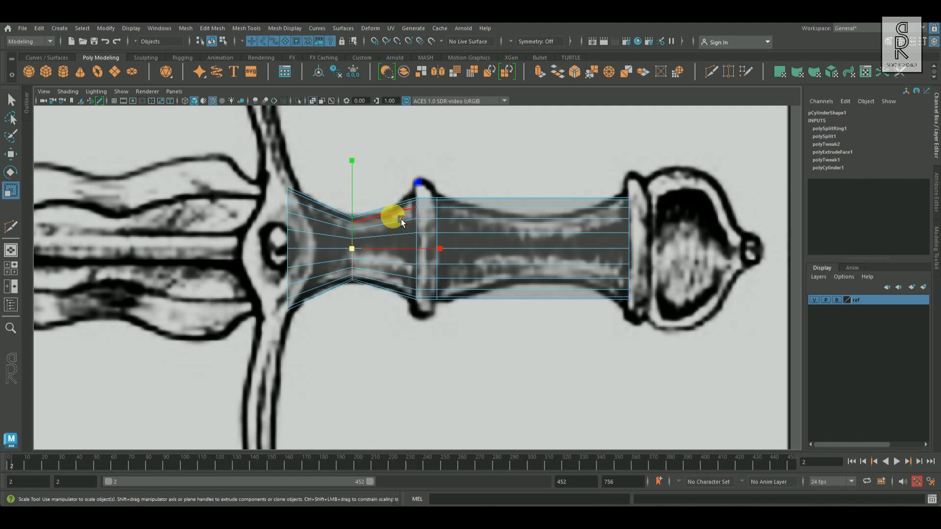
key("g")
left_click_drag(389, 248, 321, 254)
key("g")
left_click(319, 231)
key("r")
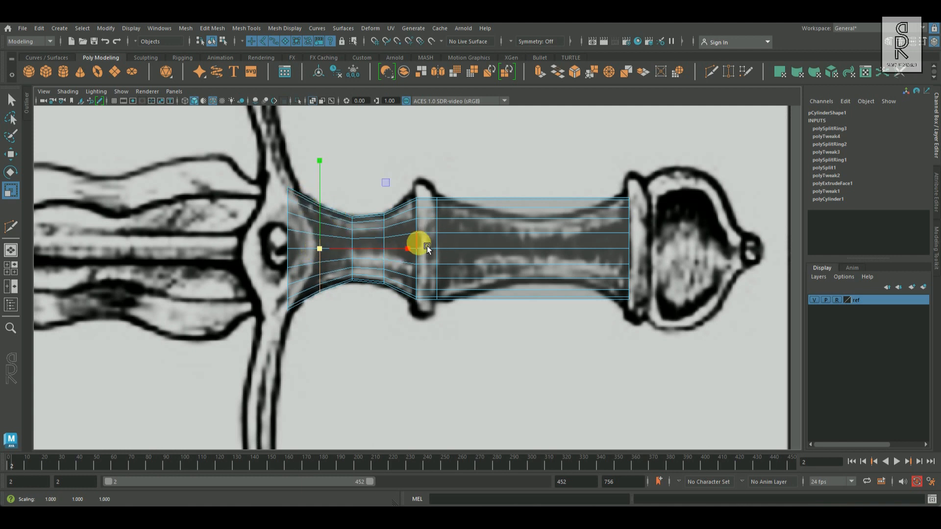
Scale the middle ring's bordering edge loops outward to meet the sketched handle outline
double_click(425, 208)
left_click_drag(425, 255, 453, 254)
double_click(445, 225)
Extrude the band of faces around the middle ring and scale it outward to the ring's sketched height
right_click(428, 217)
right_click_drag(425, 242, 424, 242)
left_click(435, 218)
double_click(441, 210)
right_click(440, 225, "shift")
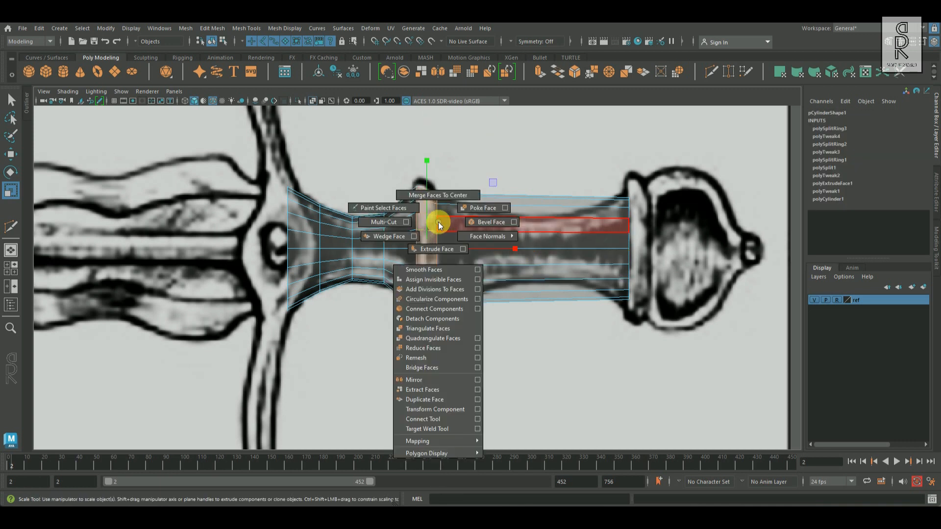
left_click(439, 250)
left_click_drag(435, 249, 449, 256)
Flatten the vertices on each side of the middle ring by scaling them along X
right_click_drag(422, 196, 301, 193)
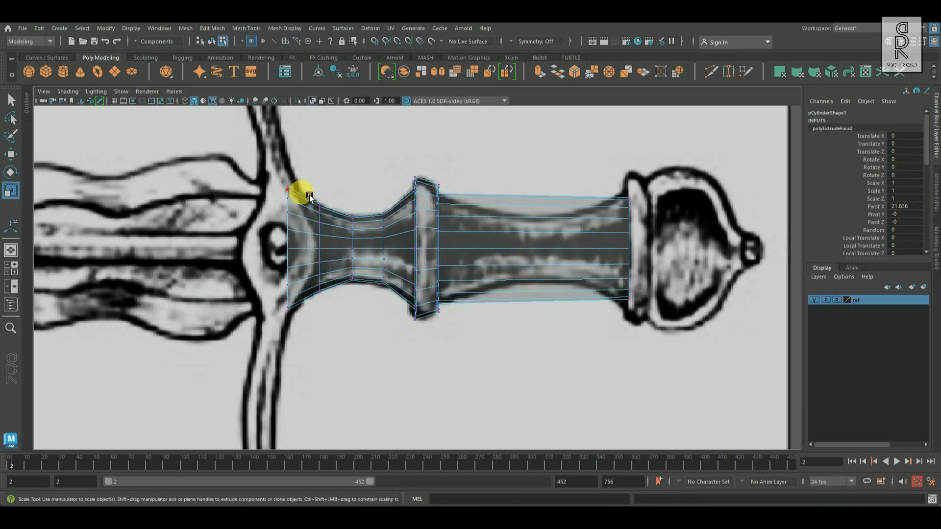
left_click_drag(401, 156, 430, 368)
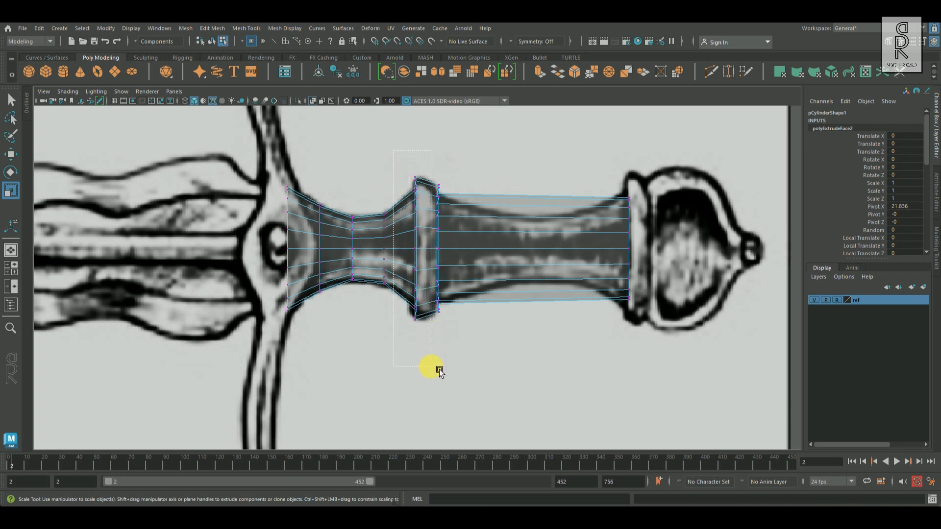
left_click(503, 248)
left_click_drag(444, 173, 449, 363)
left_click(526, 248)
left_click_drag(14, 263, 15, 264)
Insert three edge loops around the middle ring and scale the loops to round its profile
right_click_drag(362, 232, 455, 267, "alt")
middle_click_drag(456, 267, 471, 297, "alt")
right_click_drag(443, 285, 458, 287, "alt")
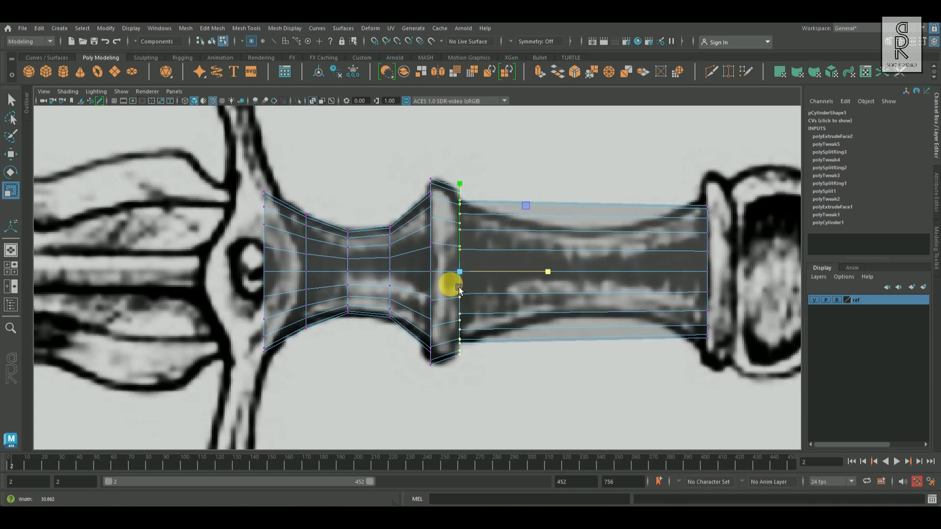
right_click_drag(445, 199, 443, 165)
left_click(450, 181)
mouse_move(454, 272)
right_mouse_down("ctrl")
mouse_move(365, 268)
mouse_move(443, 270)
right_mouse_up("ctrl")
left_click_drag(450, 270, 468, 272)
left_click(445, 197)
key("g")
left_click(452, 225)
key("g")
double_click(459, 193)
Move the vertices on each side of the middle ring along X to align them with the sketched ring edges
right_click_drag(479, 209, 458, 176)
key("w")
left_click_drag(539, 271, 536, 271)
left_click_drag(424, 170, 440, 391)
left_click_drag(513, 269, 510, 269)
left_click(10, 190)
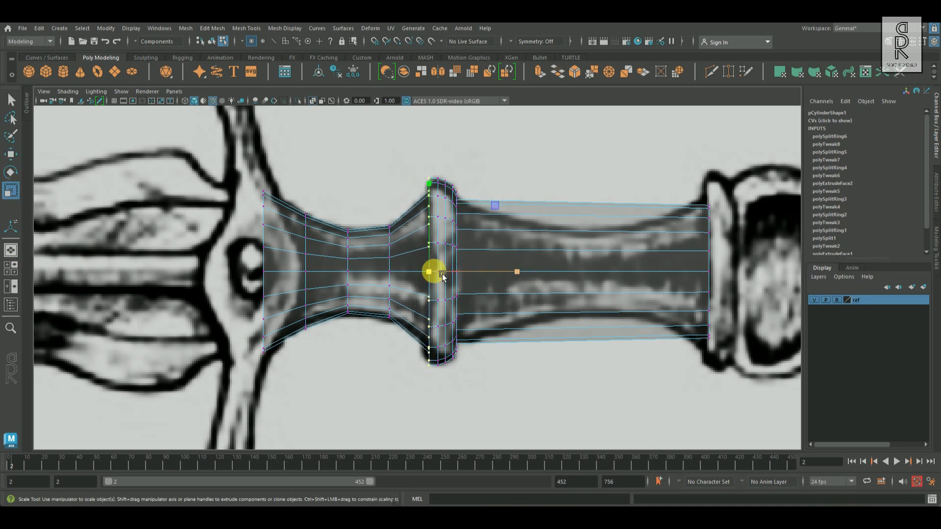
left_click_drag(448, 216, 442, 272)
Split the two handle segments on the guard side nearest the middle ring with edge loops and scale them to the sketched outline
right_click_drag(415, 224, 415, 187)
left_click(411, 221)
right_click_drag(519, 227, 382, 257, "ctrl")
left_click_drag(418, 273, 415, 272)
left_click(372, 238)
right_click_drag(475, 256, 343, 285, "ctrl")
left_click_drag(376, 273, 374, 273)
Split the two segments nearest the guard with edge loops and scale them to follow the sketched flare
left_click(330, 242)
right_click_drag(411, 250, 323, 269, "ctrl")
left_click_drag(335, 272, 332, 272)
left_click(295, 235)
right_click_drag(353, 250, 297, 270, "ctrl")
mouse_move(293, 272)
left_mouse_down()
mouse_move(311, 272)
mouse_move(277, 274)
left_mouse_up()
double_click(311, 260)
double_click(270, 219)
Insert an edge loop midway along the long grip and another halfway to the middle ring, scaling both inward to the sketch
middle_click_drag(578, 235, 485, 233, "alt")
left_click(510, 220)
right_click_drag(554, 227, 481, 248, "ctrl")
left_click_drag(496, 272, 465, 286)
left_click(435, 225)
right_click_drag(468, 263, 423, 275, "ctrl")
left_click_drag(435, 273, 429, 275)
Add two more edge loops on the grip close to the middle ring and scale them to match the sketched curve
left_click(414, 226)
right_click_drag(441, 249, 396, 267, "ctrl")
left_click_drag(403, 269, 401, 267)
left_click(386, 254)
right_click_drag(422, 255, 385, 270, "ctrl")
left_click_drag(387, 272, 405, 272)
double_click(396, 263)
Insert three edge loops between the middle ring and the grip's narrow waist, and scale the loops to smooth the profile
left_click(417, 255)
right_click_drag(441, 260, 412, 271, "ctrl")
left_click(456, 255)
right_click_drag(492, 267, 457, 276, "ctrl")
left_click_drag(465, 272, 459, 268)
left_click(450, 257)
right_click_drag(472, 262, 444, 274, "ctrl")
double_click(434, 263)
left_click_drag(450, 275, 419, 274)
double_click(418, 248)
Insert edge loops around the grip's waist and halfway to the pommel end, scaling them inward to the sketched outline
left_click(485, 244)
right_click_drag(506, 260, 474, 273, "ctrl")
left_click_drag(482, 273, 480, 273)
left_click(555, 267)
right_click_drag(583, 266, 554, 277, "ctrl")
left_click_drag(561, 278, 552, 279)
left_click(531, 264)
right_click_drag(558, 264, 529, 273, "ctrl")
left_click_drag(531, 275, 528, 274)
Subdivide the pommel-side half of the grip with four more edge loops and scale them to follow the sketched flare
left_click(515, 265)
right_click_drag(541, 260, 513, 268, "ctrl")
left_click(542, 246)
right_click_drag(568, 257, 543, 271, "ctrl")
left_click_drag(545, 274, 542, 273)
left_click(590, 246)
right_click_drag(601, 255, 589, 270, "ctrl")
left_click_drag(591, 273, 588, 272)
left_click(574, 264)
right_click_drag(594, 264, 576, 273, "ctrl")
Scale the grip's end loop, then insert and scale one last edge loop beside it to match the sketched flare
left_click(609, 249)
double_click(616, 212)
left_click_drag(621, 273, 642, 284)
left_click(608, 247)
right_click_drag(611, 224, 609, 271, "ctrl")
mouse_move(610, 273)
left_mouse_down()
mouse_move(561, 272)
mouse_move(592, 272)
left_mouse_up()
double_click(589, 235)
double_click(573, 247)
double_click(557, 249)
Extrude the handle's end face and scale it outward to the height of the sketched end ring
key("F11")
left_click_drag(623, 178, 591, 177)
right_click_drag(589, 221, 589, 264, "shift")
key("r")
left_click_drag(617, 276, 704, 282)
Extrude the end face further along X and scale it to form the thickness of the end ring
key("w")
key("r")
left_click_drag(645, 272, 621, 275)
left_click(11, 154)
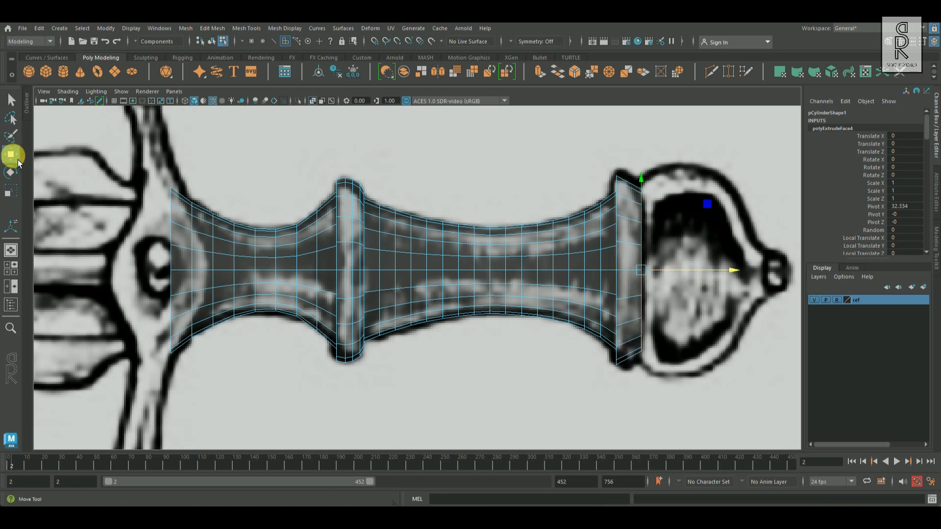
scroll(667, 278, "up", 2)
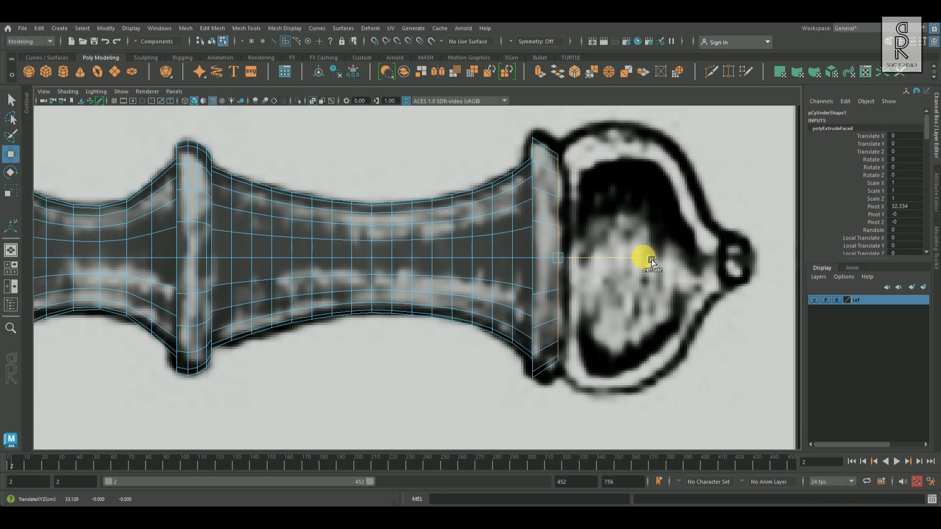
key("r")
mouse_move(560, 256)
left_mouse_down("shift")
mouse_move(585, 226)
mouse_move(575, 257)
left_mouse_up("shift")
Insert three edge loops across the end ring's thickness and scale them to round its profile
left_click(545, 166)
right_click_drag(565, 166, 419, 220, "ctrl")
left_click_drag(546, 258, 570, 260)
left_click(539, 158)
right_click_drag(623, 180, 637, 269, "ctrl")
mouse_move(539, 257)
left_mouse_down()
mouse_move(553, 254)
mouse_move(542, 257)
left_mouse_up()
double_click(533, 151)
left_click(552, 163)
right_click_drag(605, 190, 623, 281, "ctrl")
left_click_drag(552, 257, 686, 236)
double_click(558, 242)
Insert an edge loop on the end ring's side face next to the grip and shift it slightly along X
key("space")
key("space")
scroll(458, 196, "up", 8)
scroll(458, 196, "up", 5)
left_click(541, 191)
right_click_drag(554, 194, 622, 282, "ctrl")
left_click_drag(417, 213, 427, 214)
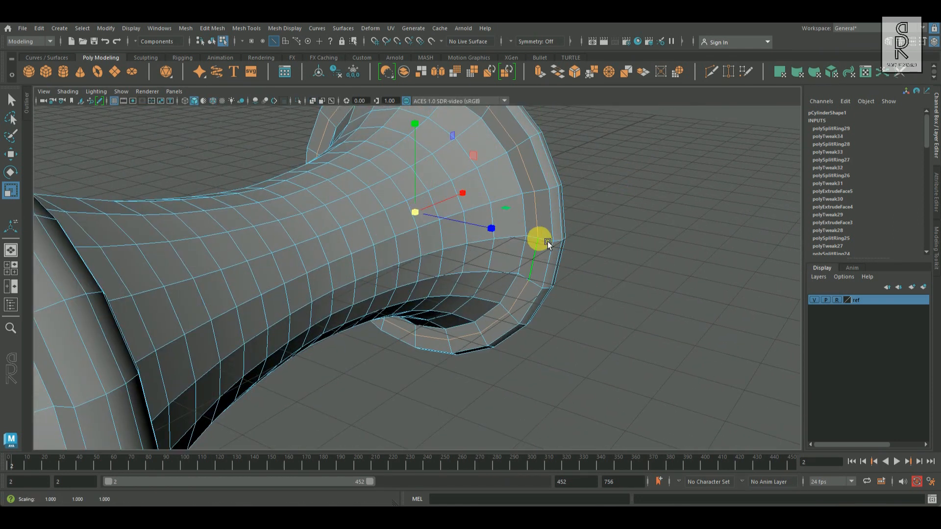
key("space")
key("space")
left_click(11, 154)
left_click_drag(624, 263, 626, 264)
key("r")
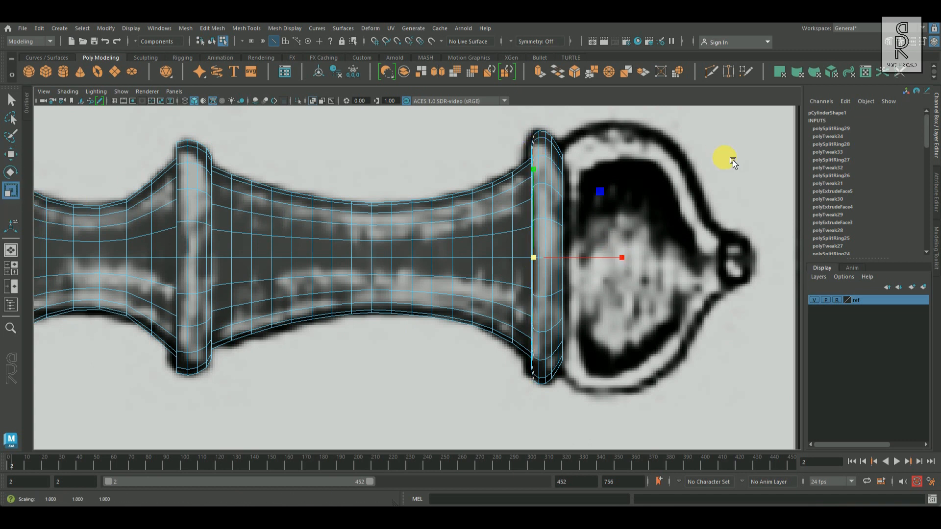
Adjust the end ring's new edge loop along X in the perspective view and check the ring's end cap
key("space")
key("space")
left_click_drag(588, 191, 533, 209, "alt")
key("w")
left_click(459, 223)
left_click_drag(470, 235, 540, 270, "alt")
left_click_drag(472, 258, 542, 265)
left_click_drag(588, 285, 515, 245, "alt")
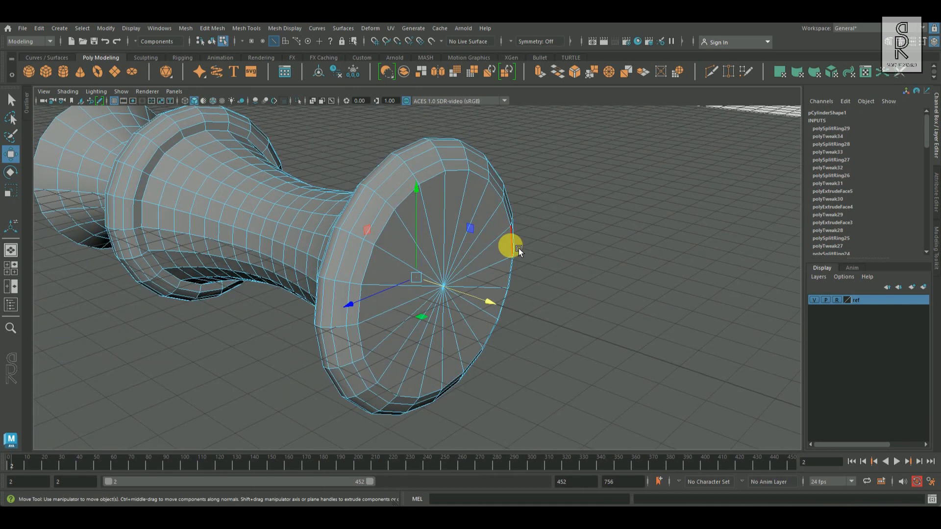
Extrude the end ring's cap faces along X in the front view to form the pommel's length
key("space")
key("space")
right_click_drag(562, 163, 563, 176)
left_click_drag(564, 171, 618, 399)
left_click_drag(505, 119, 596, 408)
left_click_drag(454, 112, 561, 408, "ctrl")
left_click_drag(653, 258, 813, 258, "shift")
Insert an edge loop across the pommel extrusion and scale its vertices to follow the reference sketch
middle_click_drag(638, 298, 473, 297, "alt")
right_click_drag(473, 169, 473, 145)
left_click(518, 160)
right_click_drag(520, 166, 495, 209, "ctrl")
right_click_drag(546, 158, 478, 148)
left_click_drag(524, 129, 603, 392)
key("r")
left_click_drag(556, 258, 457, 290)
Scale the pommel's selected edges to the sketch, then insert and scale another edge loop along its length
left_click(477, 197)
double_click(490, 240, "shift")
left_click_drag(477, 257, 526, 280)
left_click(445, 167)
right_click_drag(452, 192, 452, 165)
left_click(449, 161)
key("f")
right_click_drag(478, 269, 453, 312, "ctrl")
scroll(479, 269, "down", 10)
middle_click_drag(534, 232, 555, 211, "alt")
left_click_drag(439, 278, 474, 278)
Insert two more edge loops across the pommel and scale each one to round its bulb profile
left_click(428, 189)
right_click_drag(427, 189, 404, 231, "ctrl")
left_click_drag(420, 278, 445, 279)
left_click(413, 190)
right_click_drag(413, 191, 390, 233, "ctrl")
left_click_drag(410, 278, 431, 289)
left_click_drag(416, 188, 569, 289)
left_click(457, 278)
Repeat the edge loop insertion along the pommel and scale the new loops to the drawn bulb outline
key("g")
left_click(509, 229)
key("g")
left_click(505, 244)
left_click(540, 295)
key("g")
left_click_drag(495, 278, 516, 271)
left_click(547, 267)
key("g")
double_click(514, 244)
scroll(504, 244, "down", 1)
middle_click_drag(345, 257, 696, 246, "alt")
scroll(539, 275, "down", 3)
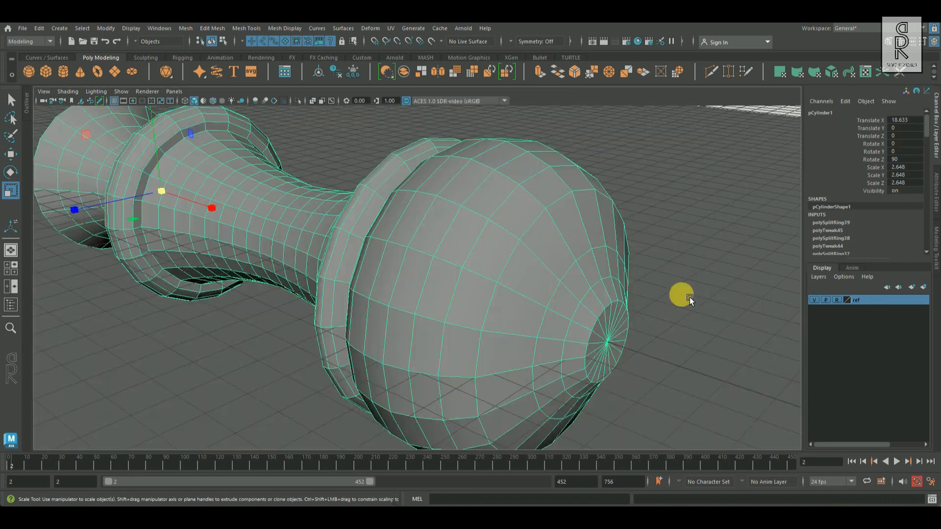
Fit the edge loop near the pommel's narrow tip to the sketch and return to object mode
left_click_drag(678, 294, 557, 225, "alt")
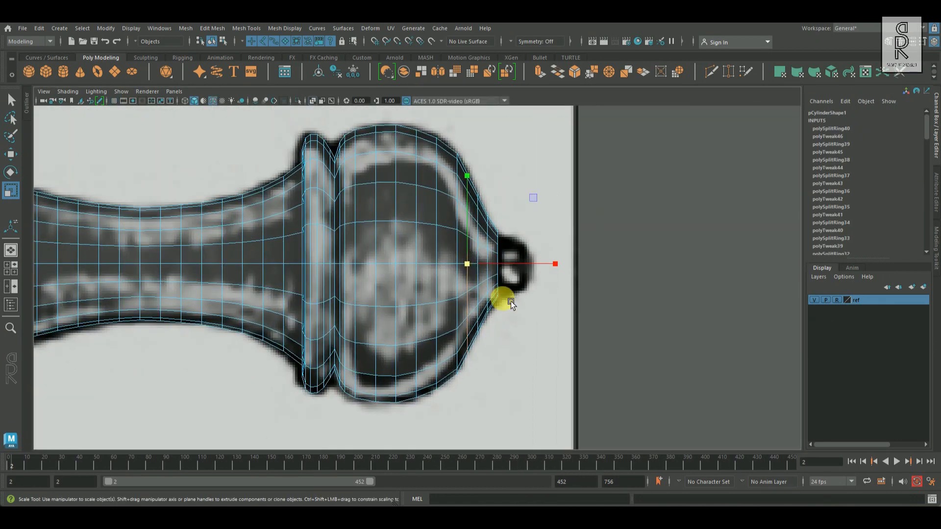
left_click_drag(510, 301, 482, 264)
middle_click_drag(481, 263, 446, 284, "alt")
left_click_drag(445, 285, 425, 272)
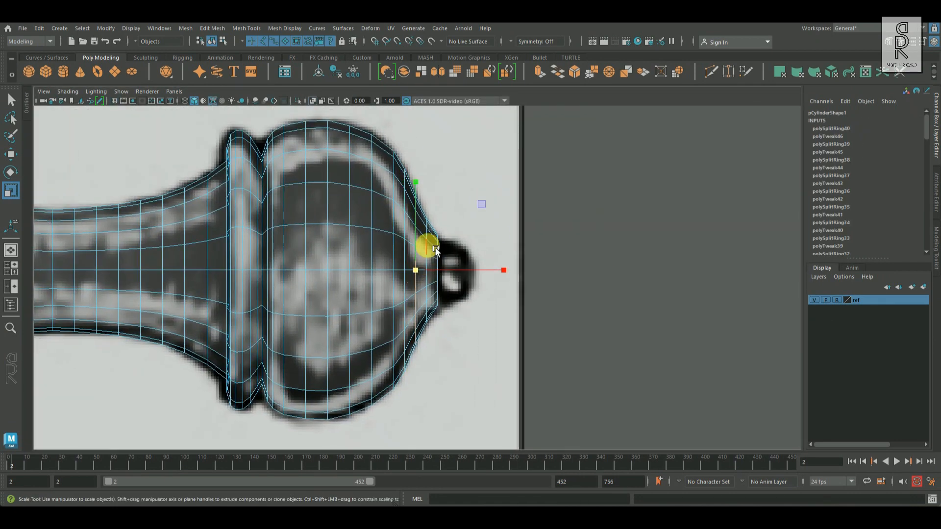
middle_click_drag(509, 286, 596, 304, "alt")
key("space")
key("space")
left_click_drag(660, 290, 632, 314, "alt")
right_click_drag(466, 274, 515, 245)
left_click(672, 244)
left_click_drag(637, 294, 452, 274, "alt")
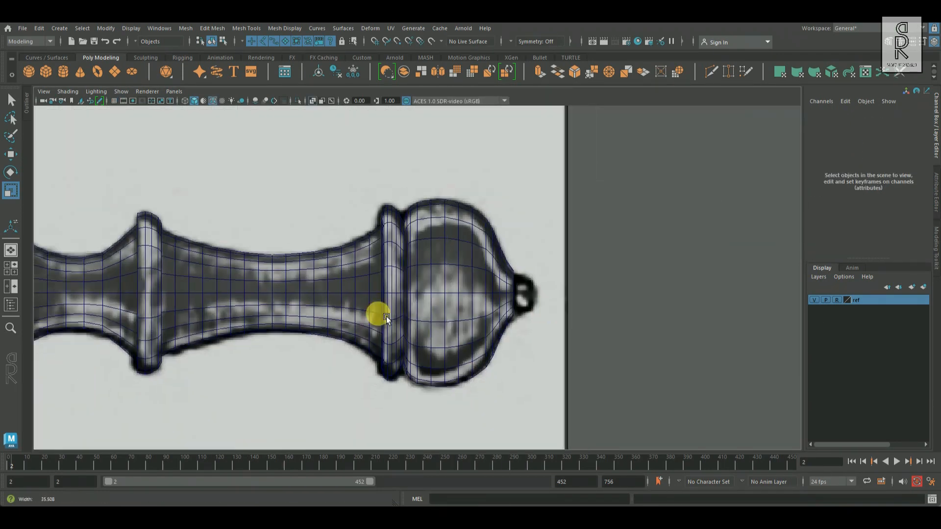
Assign the handle to a new display layer named "model" and hide that layer
scroll(568, 316, "down", 5)
scroll(543, 364, "up", 1)
middle_click_drag(543, 363, 667, 365, "alt")
left_click(692, 298)
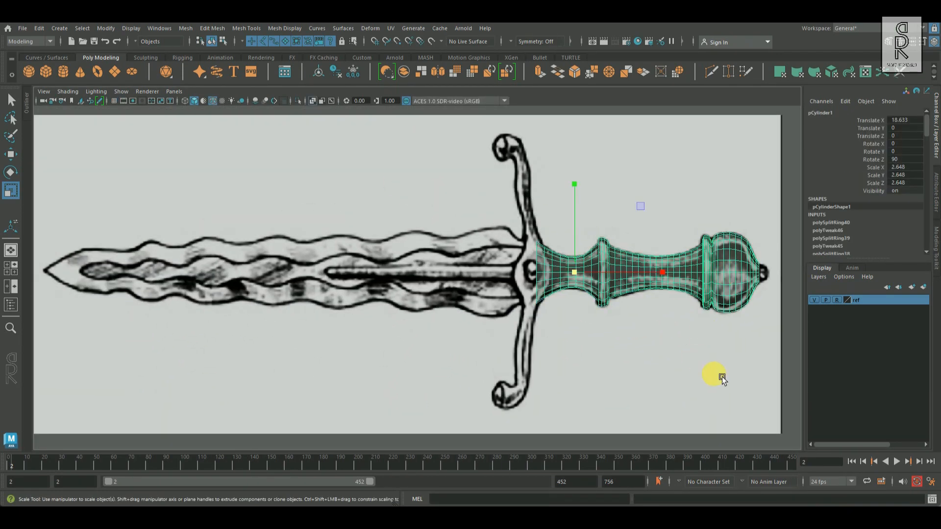
left_click(923, 286)
double_click(882, 300)
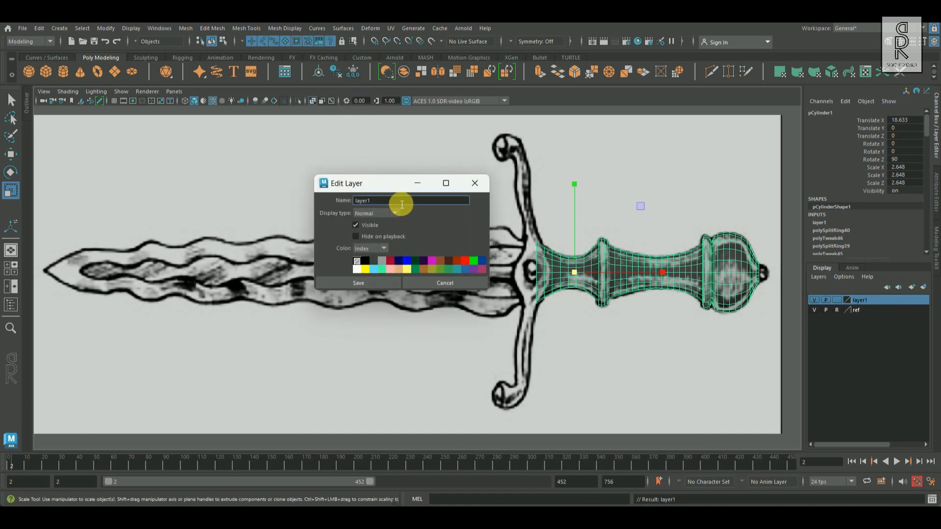
type("model")
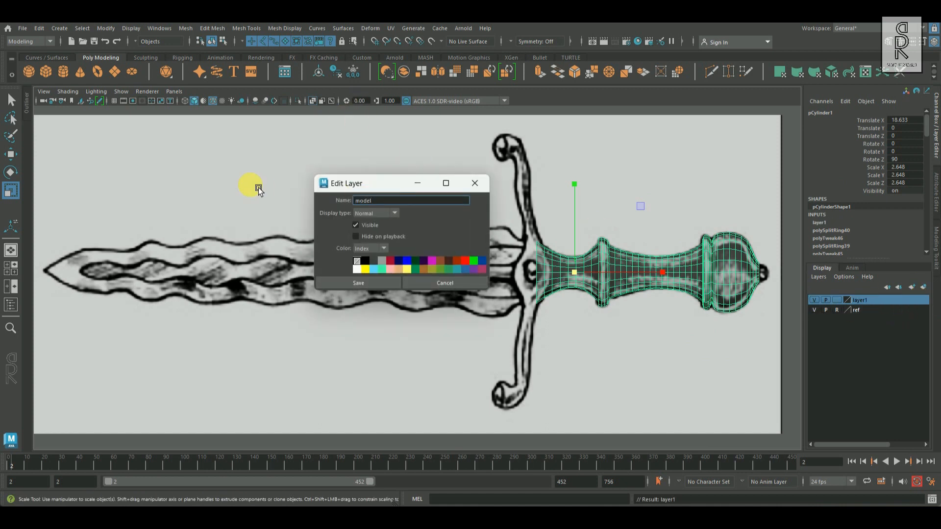
left_click(363, 283)
left_click(612, 423)
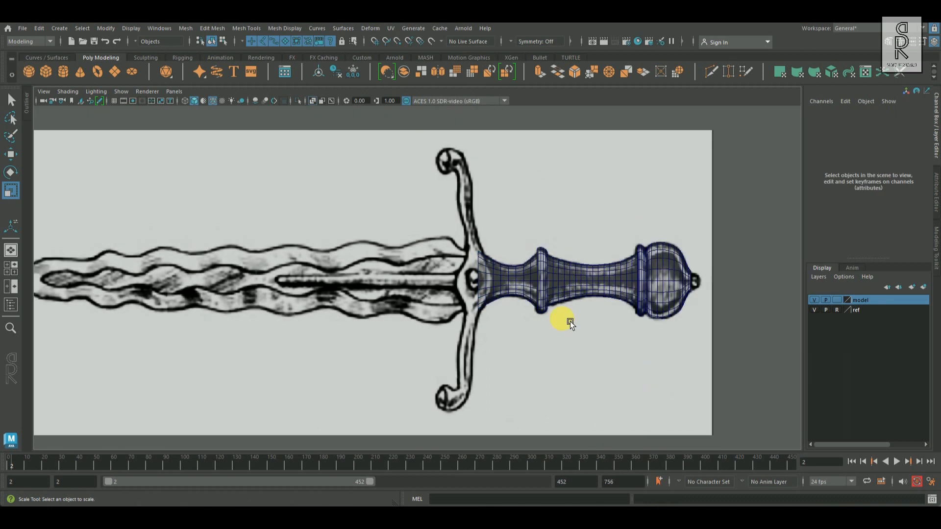
left_click(817, 300)
Create a polygon cube and move it along X to 14.23, at the centre of the crossguard
middle_click_drag(468, 308, 457, 267, "alt")
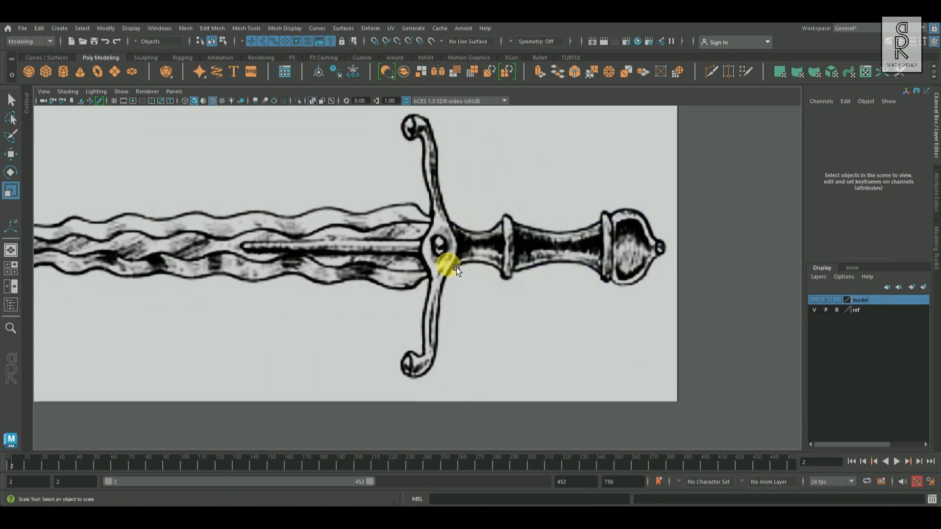
left_click(46, 72)
key("w")
left_click_drag(387, 249, 480, 251)
right_click_drag(513, 254, 555, 276, "alt")
middle_click_drag(555, 275, 540, 255, "alt")
left_click_drag(482, 208, 490, 209)
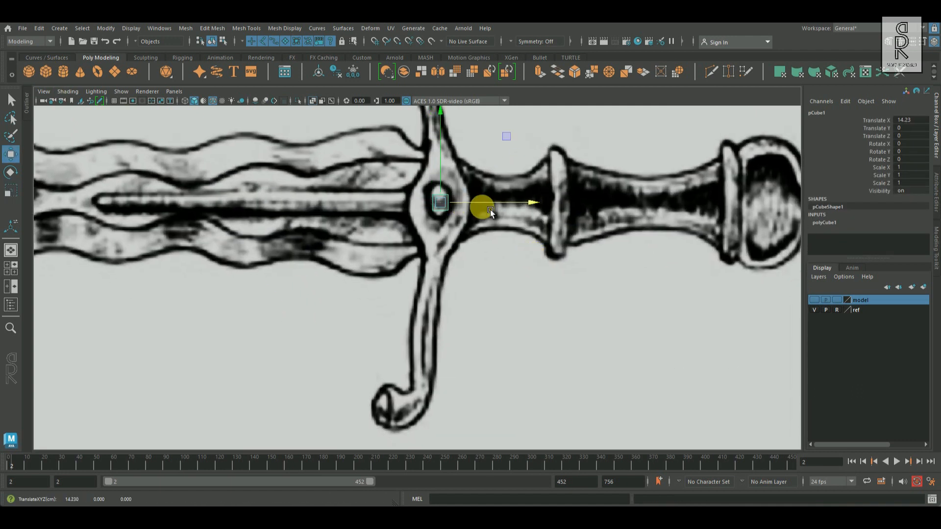
Split the cube with an edge loop halfway up and scale it uniformly to about 3.96
right_click_drag(450, 203, 447, 177)
left_click(441, 206)
right_click_drag(511, 205, 422, 189, "ctrl")
key("r")
left_click_drag(447, 205, 488, 211)
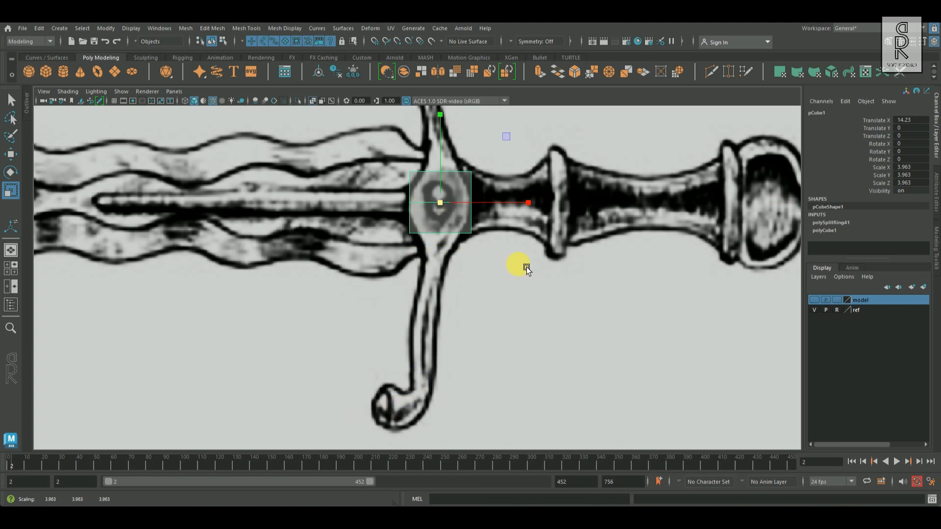
middle_click_drag(526, 266, 540, 331, "alt")
Delete the faces of the cube's upper half
middle_click_drag(448, 243, 448, 185, "alt")
right_click(447, 184)
left_click(383, 145)
left_click(435, 165)
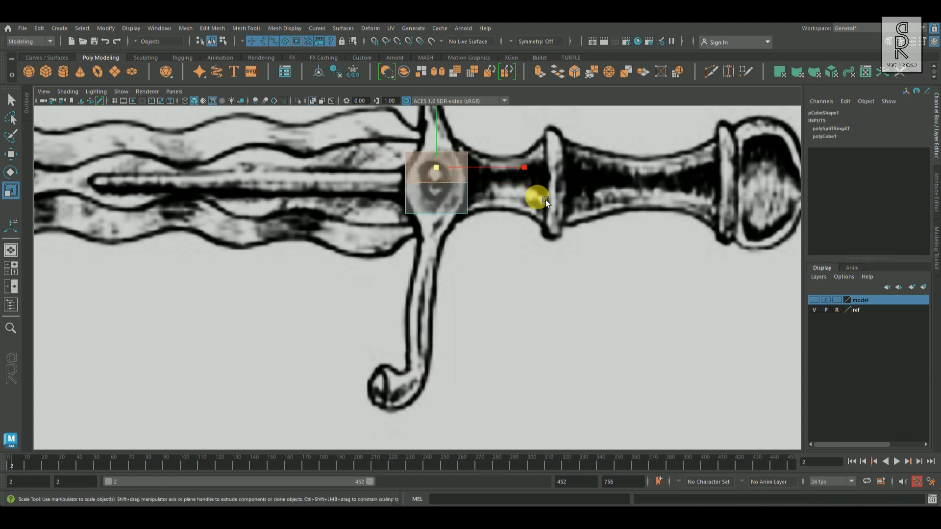
key("Delete")
Extrude the half cube's bottom face down along the crossguard arm to about Y -9.36
scroll(446, 219, "up", 3)
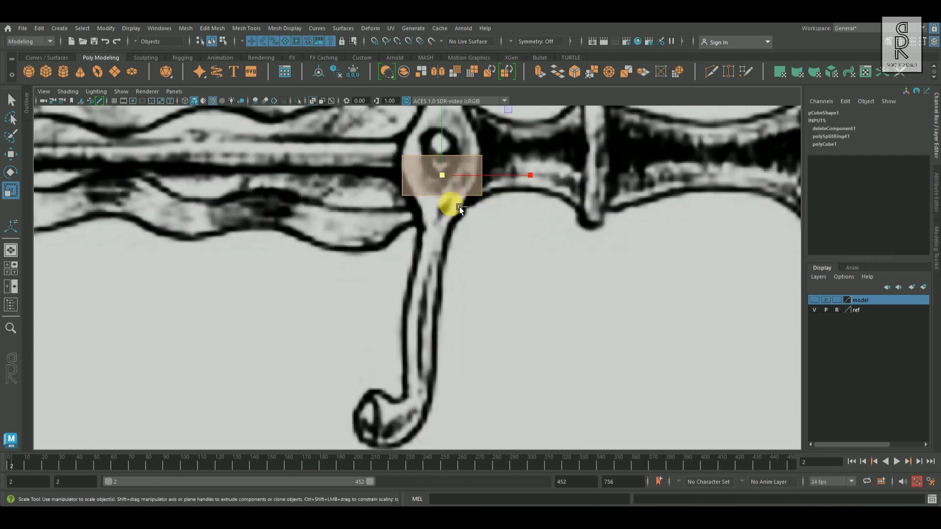
left_click(11, 156)
left_click_drag(443, 157, 466, 351, "shift")
middle_click_drag(500, 336, 560, 231, "alt")
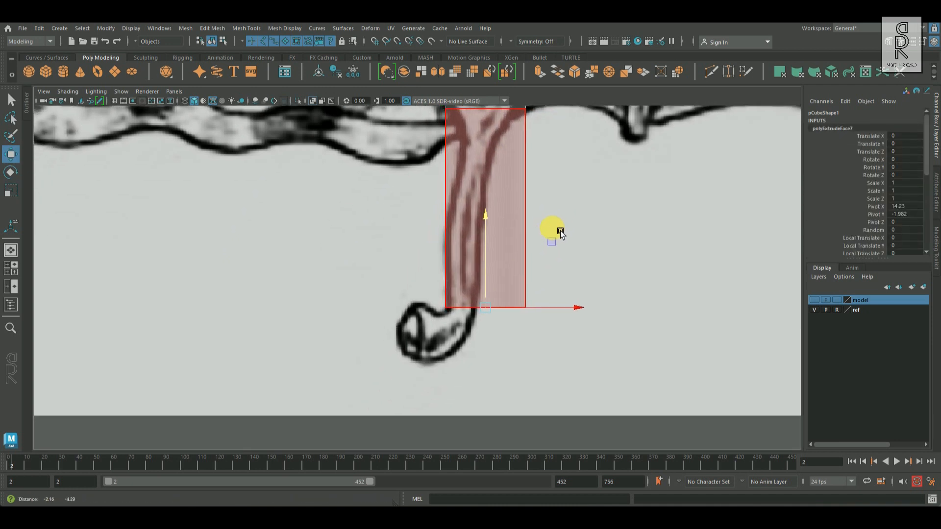
left_click_drag(487, 226, 500, 160)
key("ctrl+z")
middle_click_drag(514, 174, 486, 232, "alt")
Move the vertices of the arm's middle and bottom rows along X to taper it to the sketch
right_click_drag(450, 187, 396, 176)
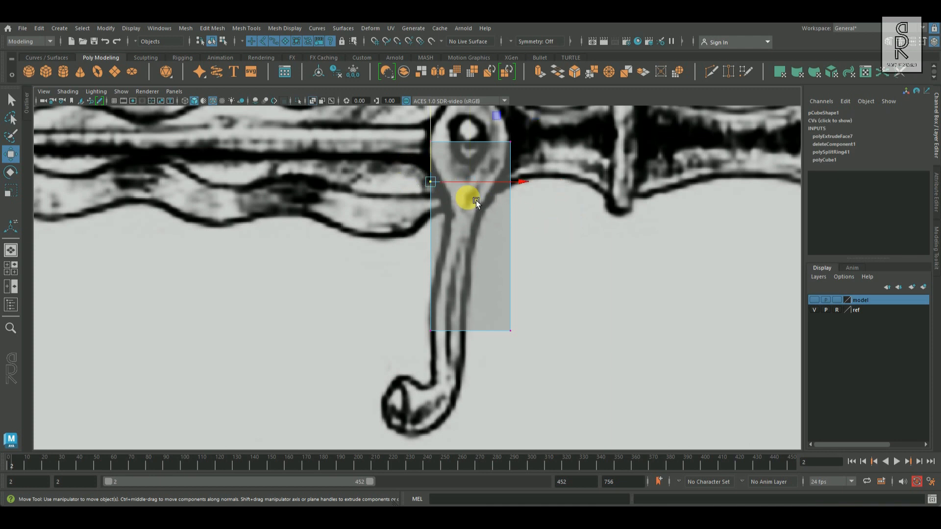
left_click_drag(483, 184, 536, 188)
left_click_drag(414, 273, 487, 352)
left_click(510, 330)
left_click_drag(542, 336, 510, 339)
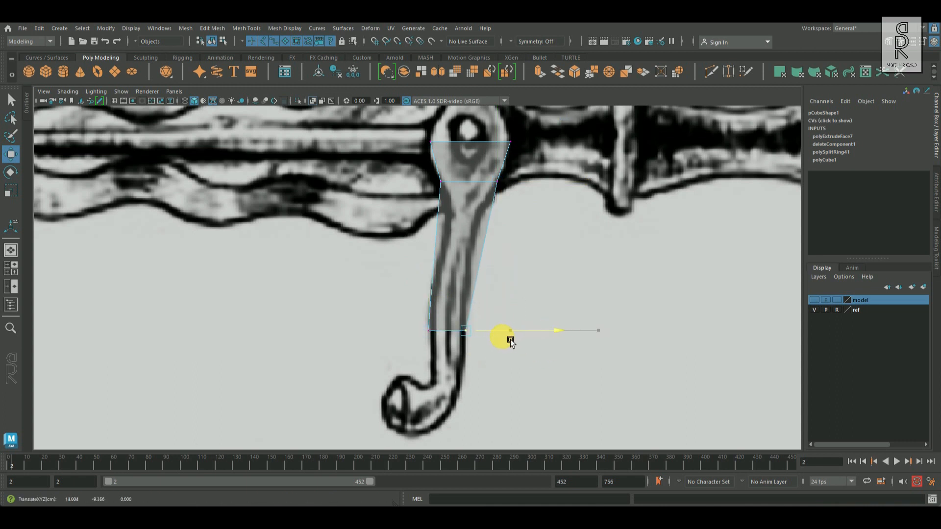
Extrude the arm's bottom face twice further down and shift the end along X toward the curl
middle_click_drag(525, 343, 507, 284, "alt")
right_click(456, 227)
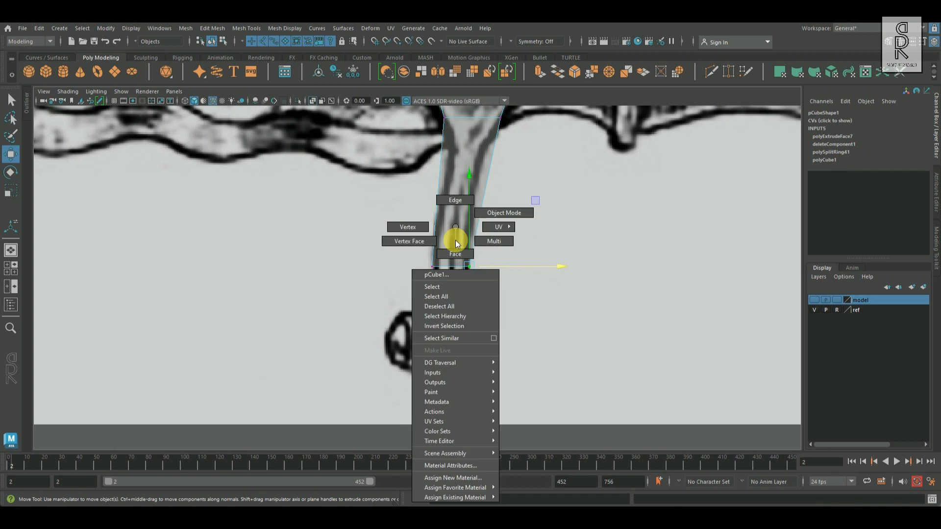
right_click_drag(457, 247, 457, 253)
left_click_drag(406, 235, 502, 265)
left_click_drag(550, 316, 551, 316)
left_click_drag(395, 202, 516, 286)
left_click_drag(460, 218, 466, 282, "shift")
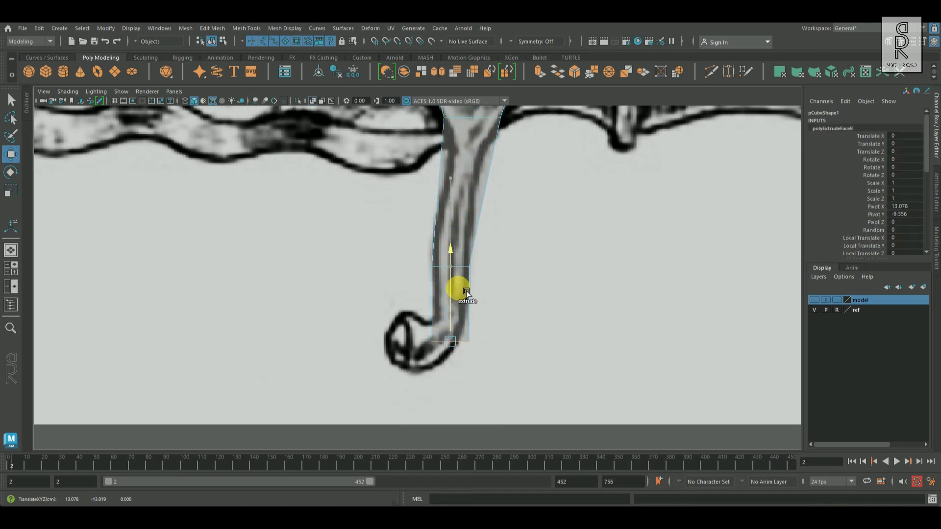
left_click_drag(465, 263, 460, 285, "shift")
left_click_drag(531, 360, 500, 363)
Move the arm's end vertices onto the curl and scale them along X into a vertical line
right_click_drag(417, 351, 369, 218)
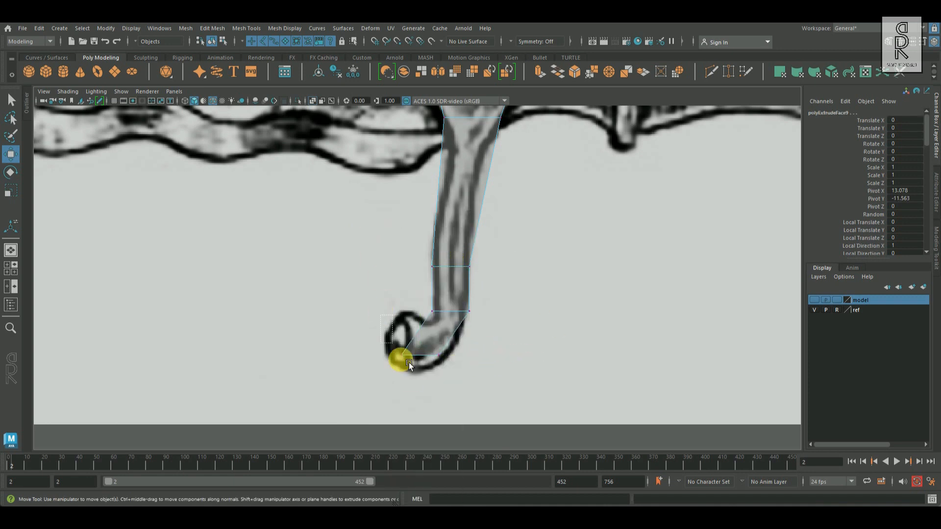
left_click_drag(391, 346, 411, 368)
left_click_drag(403, 317, 413, 280)
mouse_move(432, 341)
left_mouse_down()
mouse_move(456, 378)
mouse_move(441, 354)
left_mouse_up()
left_click_drag(466, 383, 459, 384)
left_click_drag(379, 286, 428, 392)
key("r")
left_click_drag(493, 344, 58, 376)
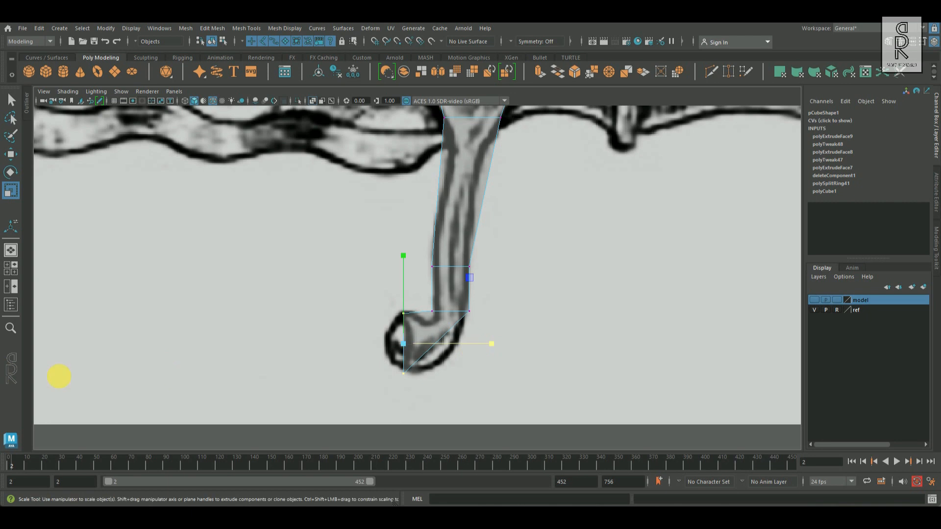
Position the curl's end vertices along X and move the bend's outer vertices down toward the sketch outline
key("w")
left_click_drag(455, 337, 498, 350)
middle_click_drag(453, 344, 437, 293, "alt")
right_click_drag(436, 293, 502, 311, "alt")
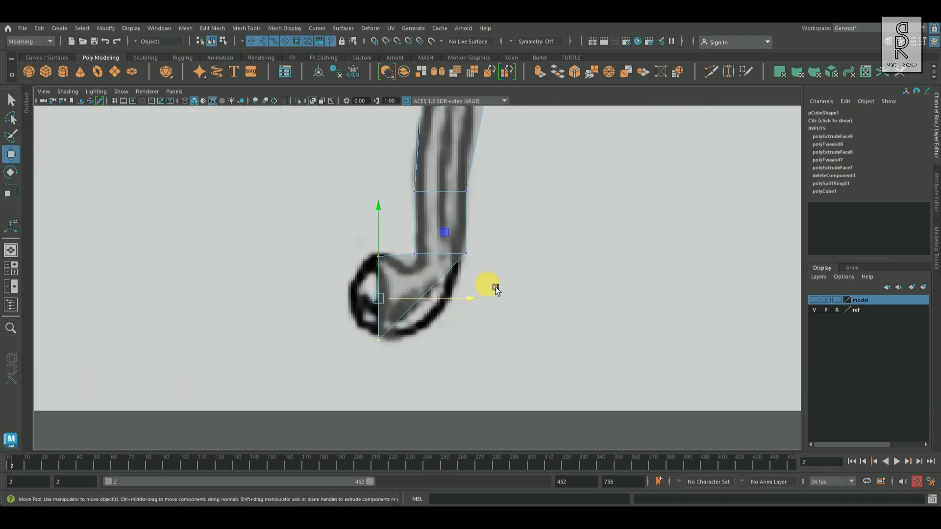
left_click_drag(497, 281, 499, 284)
left_click_drag(475, 240, 475, 293)
left_click_drag(522, 311, 501, 313)
left_click(490, 296)
key("ctrl+z")
Adjust the bend's inner and outer vertices to follow the curl's drawn outline
left_click_drag(450, 256, 452, 258)
left_click_drag(413, 239, 433, 271)
left_click_drag(422, 233, 458, 268)
left_click_drag(441, 293, 487, 313)
left_click_drag(453, 276, 454, 279)
left_click_drag(471, 312, 470, 312)
left_click_drag(454, 281, 454, 290)
left_click_drag(501, 324, 493, 325)
left_click_drag(443, 282, 443, 283)
middle_click_drag(437, 295, 435, 291, "alt")
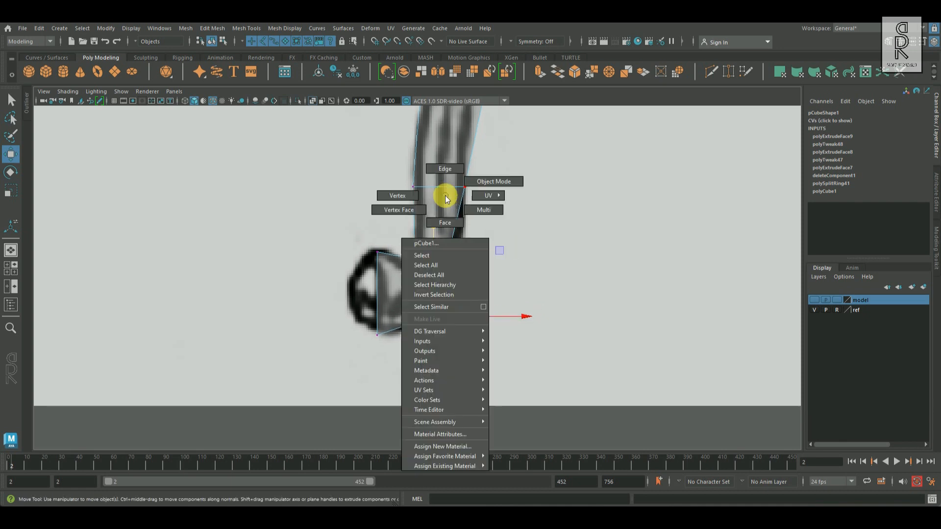
Insert an edge loop just above the bend and move the nearby outer vertices onto the arm's outline
right_click_drag(448, 199, 448, 171)
right_click_drag(508, 225, 457, 278, "shift")
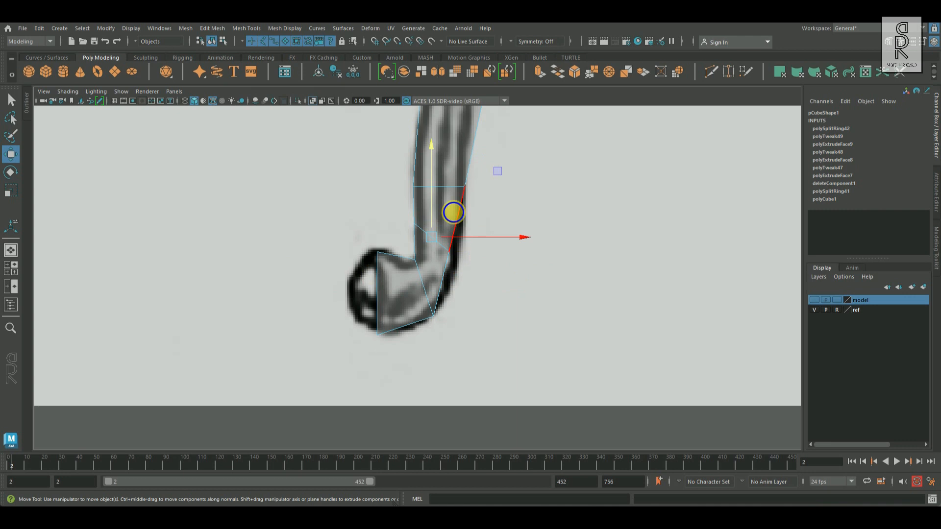
right_click_drag(371, 208, 371, 208)
left_click_drag(437, 239, 495, 260)
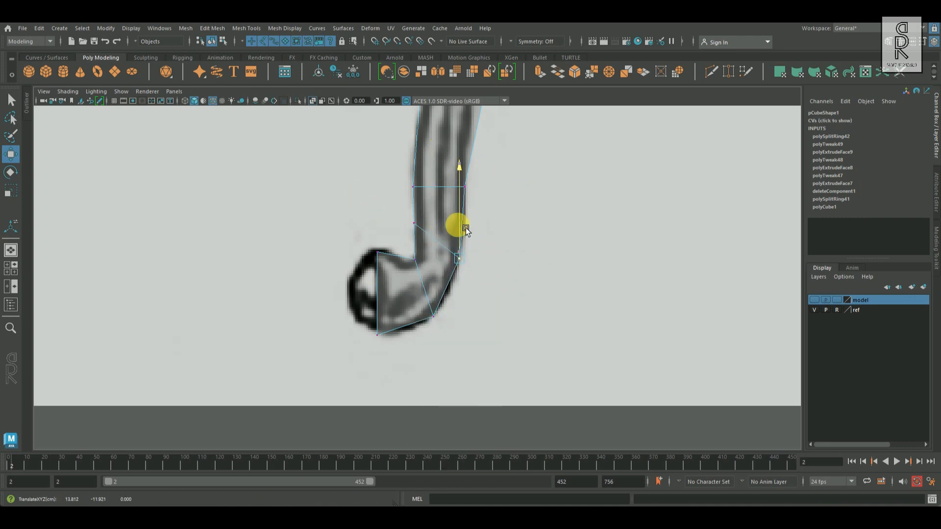
left_click_drag(475, 165, 474, 201)
left_click_drag(510, 228, 512, 228)
left_click_drag(450, 253, 478, 283)
left_click_drag(468, 239, 468, 257)
left_click_drag(500, 290, 495, 290)
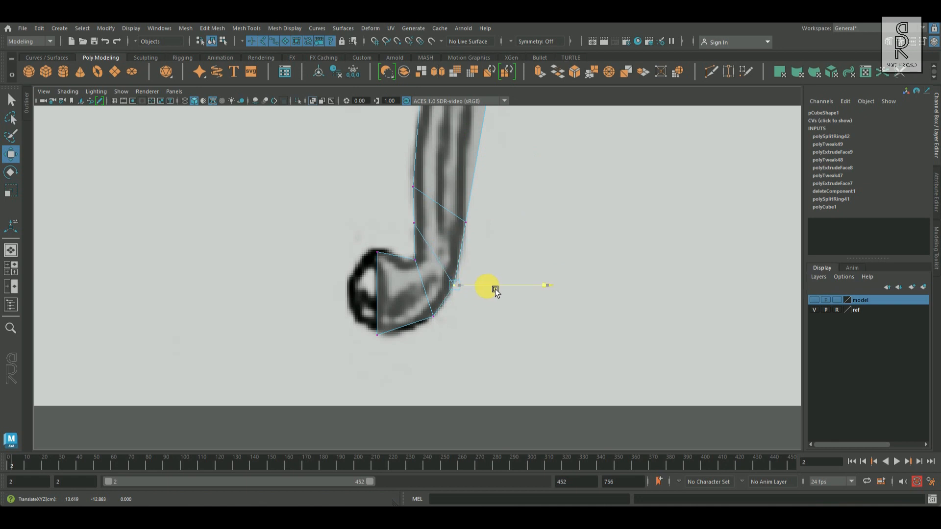
left_click_drag(451, 237, 504, 226)
Insert an edge loop between the bend and the curl's end and move its vertices to the outline
right_click_drag(406, 263, 407, 194)
left_click(396, 256)
key("g")
right_click_drag(406, 266, 363, 230)
left_click(398, 248)
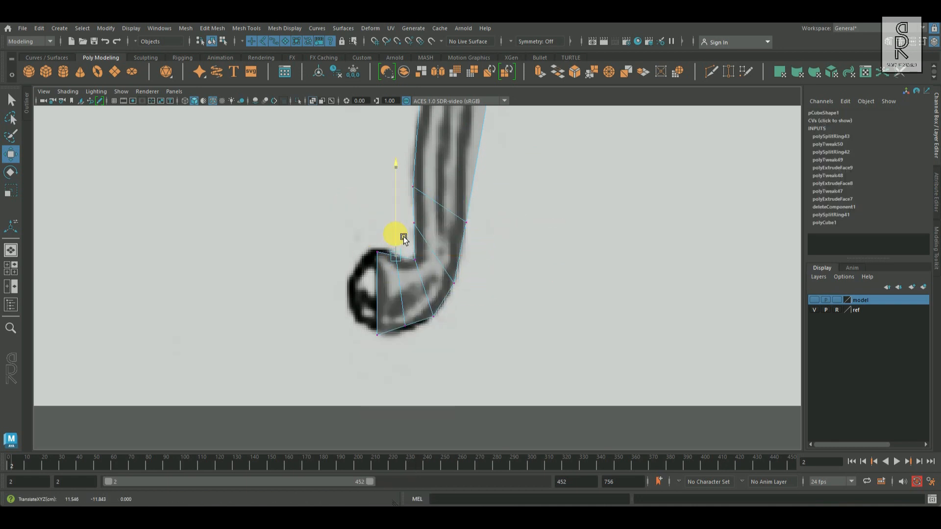
mouse_move(407, 323)
left_mouse_down()
mouse_move(419, 338)
mouse_move(415, 312)
left_mouse_up()
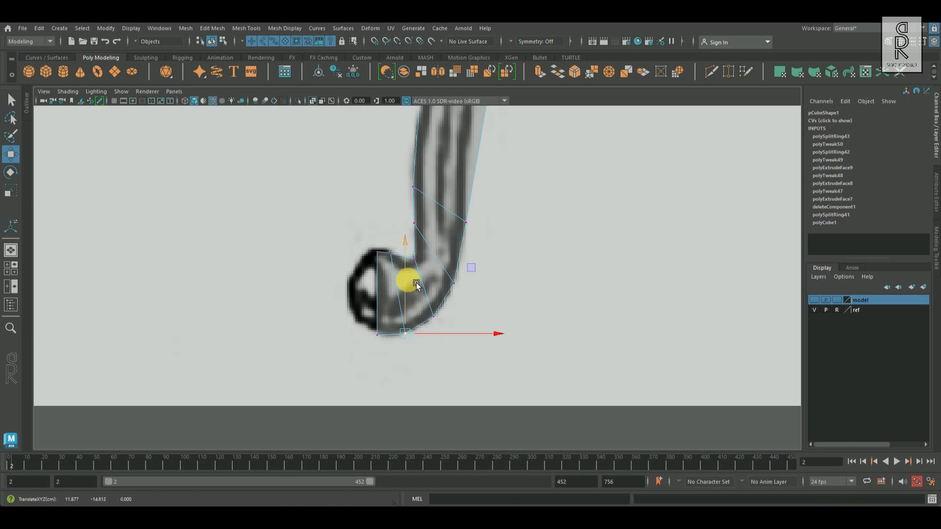
Insert another edge loop between the curl's middle loop and the bend and fit its vertices to the sketch
right_click_drag(410, 242, 419, 267)
left_click(401, 261)
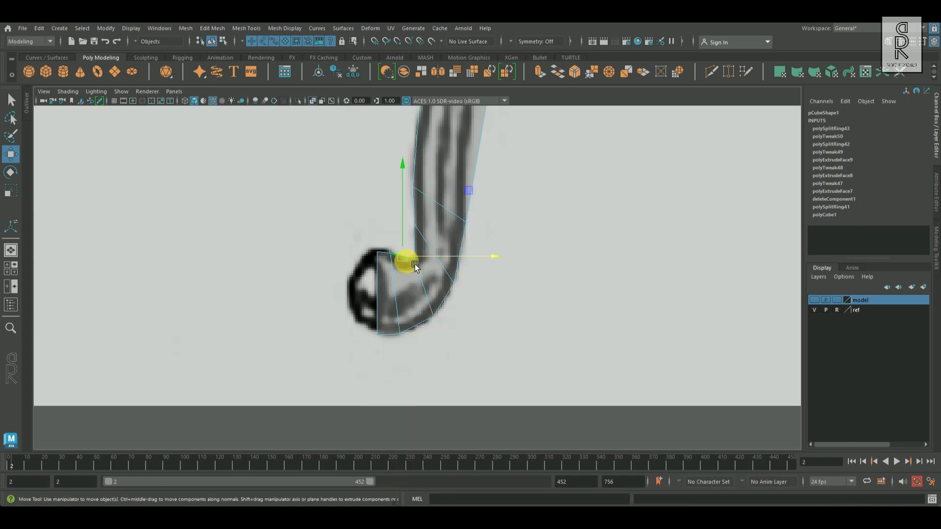
key("g")
left_click(409, 250)
left_click(417, 325)
Insert an edge loop just above the bend's corner loop and refine the curl's inner and outer vertices
right_click_drag(431, 239, 421, 266)
left_click(460, 310)
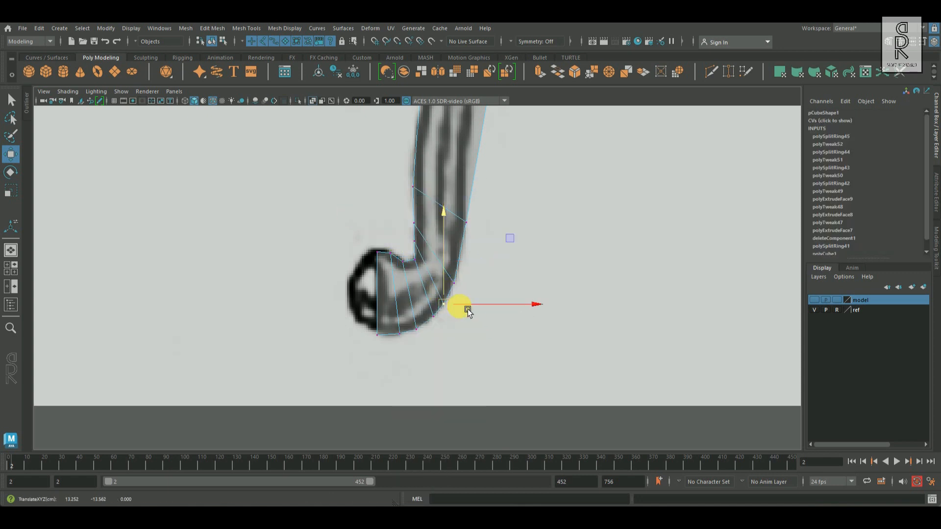
left_click(431, 315)
left_click(411, 261)
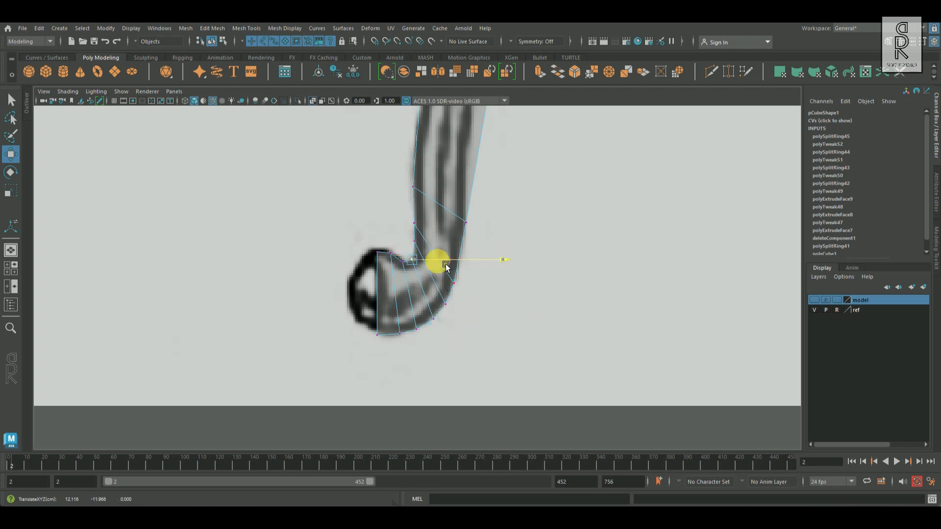
left_click(390, 252)
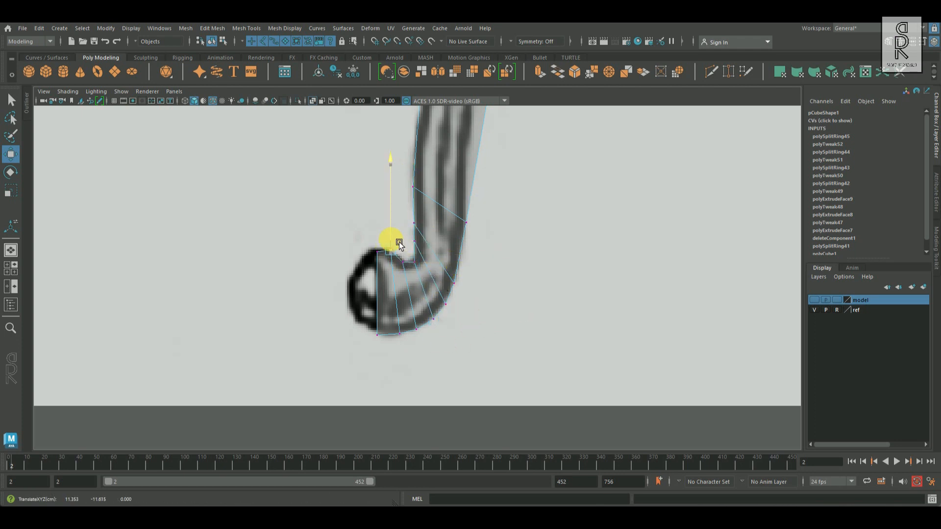
Fit the upper and lower vertices at the curl's end to the sketch outline
left_click(430, 257)
left_click(377, 252)
left_click_drag(378, 239, 377, 238)
middle_click_drag(377, 317, 379, 326, "alt")
left_click(387, 331)
middle_click_drag(439, 346, 439, 349, "alt")
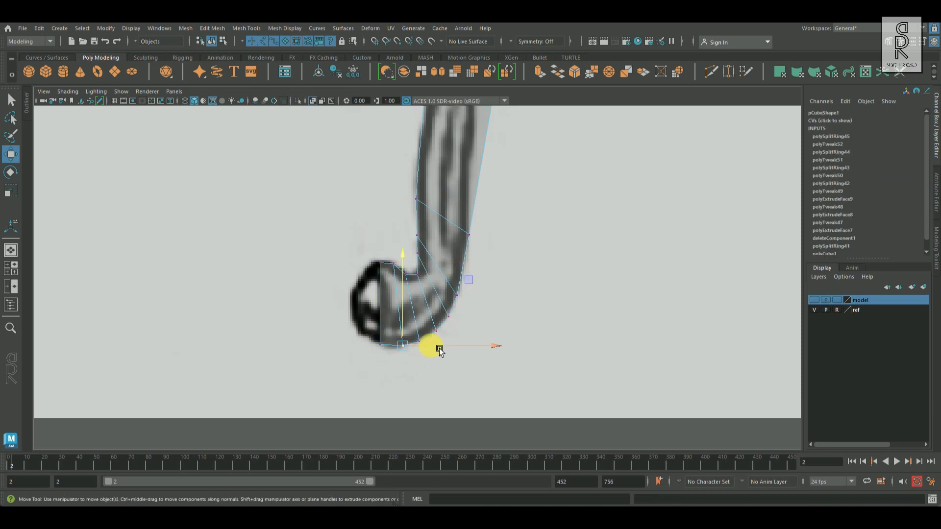
left_click(420, 341)
left_click_drag(440, 341, 442, 342)
Insert an edge loop in the arm above the bend and move its vertices to the outline
middle_click_drag(442, 211, 438, 269, "alt")
right_click_drag(438, 270, 437, 231)
left_click(413, 275)
right_click_drag(499, 291, 531, 337, "ctrl")
right_click_drag(422, 273, 444, 307)
left_click_drag(485, 324, 456, 339)
left_click(454, 351)
Insert a series of edge loops along the arm from above the bend up to its wide upper end
middle_click_drag(500, 250, 492, 346, "alt")
right_click_drag(474, 229, 474, 190)
right_click_drag(500, 317, 466, 281, "ctrl")
left_click(416, 286)
key("g")
left_click(419, 210)
key("g")
left_click(496, 180)
key("g")
left_click(485, 235)
key("g")
left_click(464, 354)
key("g")
middle_click_drag(549, 314, 557, 251, "alt")
Move the inner and outer vertices of the new loops on the lower arm onto the sketched outline
right_click_drag(423, 226, 332, 202)
left_click(414, 264)
left_click_drag(454, 268, 452, 268)
left_click(470, 295)
left_click_drag(497, 300, 492, 327)
middle_click_drag(491, 294, 495, 353, "alt")
left_click(414, 323)
left_click(419, 297)
left_click_drag(469, 297, 492, 295)
Move the vertices along the middle of the arm sideways to follow the sketched edges
left_click(422, 273)
left_click(484, 294)
left_click(490, 265)
left_click_drag(528, 267, 512, 269)
left_click(424, 246)
left_click_drag(450, 247, 455, 247)
left_click(421, 272)
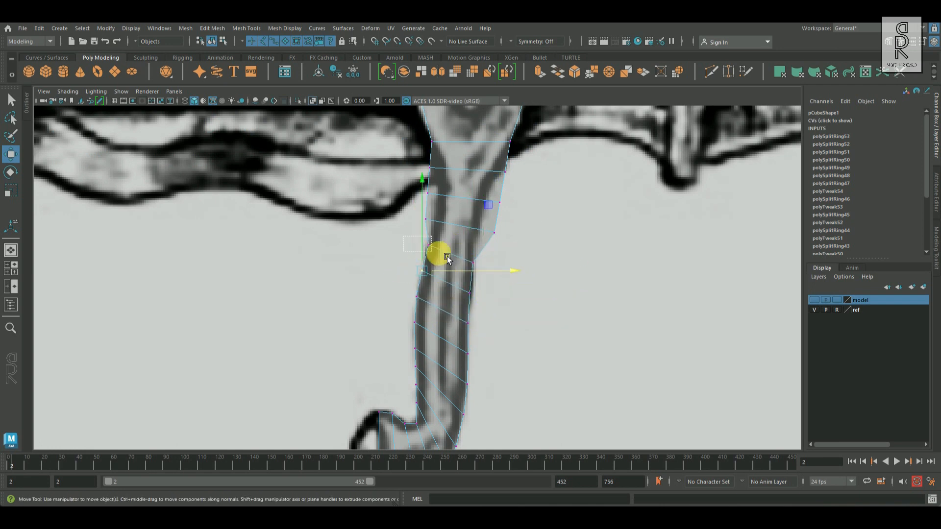
left_click(429, 247)
middle_click_drag(495, 225, 503, 267, "alt")
Pull the outer vertices above the arm's middle in to the sketch and adjust the inner ones opposite
left_click(515, 272)
left_click_drag(544, 273, 523, 273)
left_click(435, 257)
left_click_drag(463, 257, 471, 257)
middle_click_drag(468, 245, 474, 288, "alt")
left_click(442, 270)
left_click_drag(486, 271, 496, 272)
left_click(528, 279)
left_click_drag(569, 283, 548, 283)
Fit the inner and outer vertices of the narrow neck below the arm's wide upper end to the sketch
middle_click_drag(543, 245, 540, 287, "alt")
left_click(530, 285)
left_click_drag(569, 289, 558, 290)
left_click(443, 281)
left_click_drag(492, 285, 493, 286)
middle_click_drag(493, 267, 498, 308, "alt")
left_click(451, 290)
left_click_drag(505, 290, 507, 291)
left_click(459, 321)
left_click_drag(499, 323, 505, 323)
Insert an edge loop in the neck below the arm's wide end and fit the nearby vertices to the outline
right_click_drag(489, 227, 497, 196)
left_click(461, 336)
right_click_drag(505, 335, 460, 339)
left_click(457, 350)
left_click_drag(493, 352, 469, 344)
left_click(462, 335)
left_click(459, 351)
left_click(510, 361)
middle_click_drag(537, 364, 543, 337, "alt")
left_click(455, 349)
left_click_drag(493, 351, 494, 351)
left_click(452, 377)
left_click_drag(478, 382, 476, 383)
middle_click_drag(494, 270, 485, 321, "alt")
Insert further edge loops in the upper part of the arm near its wide end
right_click_drag(486, 321, 455, 329)
left_click(454, 328)
left_click(455, 328)
left_click_drag(490, 332, 494, 360)
left_click(460, 341)
left_click(456, 356)
left_click(534, 313)
right_click_drag(544, 340, 535, 301)
key("g")
left_click(436, 267)
key("g")
Move the vertices of the newest loops at the arm's wide end onto the sketched curve on both sides
right_click_drag(470, 263, 443, 267)
left_click(435, 267)
left_click_drag(465, 274, 468, 302)
left_click(440, 283)
left_click_drag(438, 304, 471, 320)
left_click_drag(495, 316, 493, 316)
left_click_drag(537, 276, 558, 293)
left_click_drag(574, 287, 577, 286)
left_click_drag(540, 261, 562, 273)
left_click_drag(545, 245, 592, 255)
left_click_drag(538, 262, 581, 270)
left_click_drag(523, 294, 551, 305)
left_click_drag(579, 302, 581, 302)
left_click_drag(526, 309, 545, 321)
Adjust the remaining vertices on both sides of the neck just below the wide end to the outline
left_click_drag(569, 316, 568, 316)
left_click_drag(511, 327, 560, 333)
left_click_drag(505, 342, 551, 348)
middle_click_drag(557, 358, 557, 311, "alt")
scroll(557, 311, "up", 1)
left_click_drag(506, 312, 531, 326)
left_click_drag(553, 324, 551, 324)
left_click_drag(445, 323, 491, 334)
left_click(627, 376)
Fine-tune the inner vertices along the arm's middle against the sketch and return to object mode
scroll(629, 378, "down", 2)
middle_click_drag(642, 389, 672, 238, "alt")
left_click_drag(534, 302, 494, 278)
left_click_drag(450, 227, 479, 253)
left_click_drag(502, 243, 503, 244)
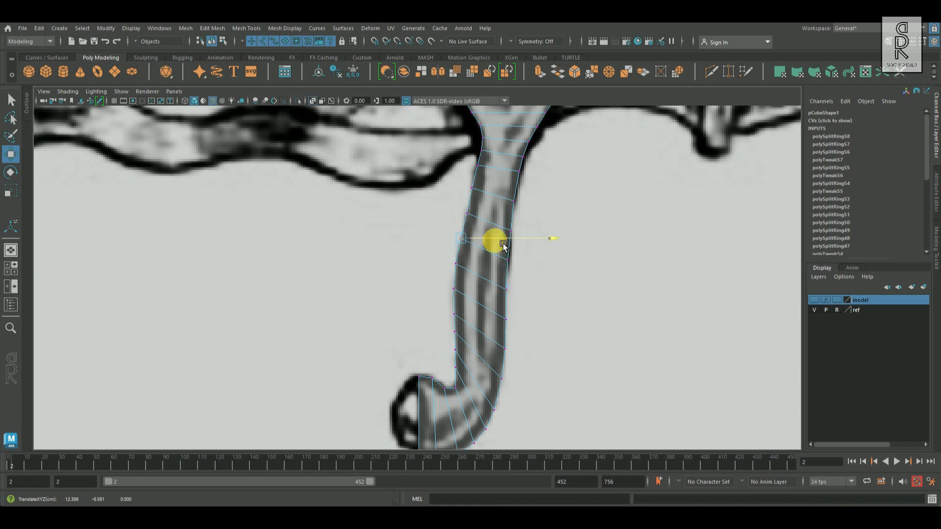
left_click_drag(444, 253, 476, 276)
scroll(569, 337, "down", 2)
middle_click_drag(568, 337, 565, 421, "alt")
right_click_drag(459, 204, 504, 191)
Switch to the perspective view, hide its grid and turn the arm so the curl's end faces the camera
key("space")
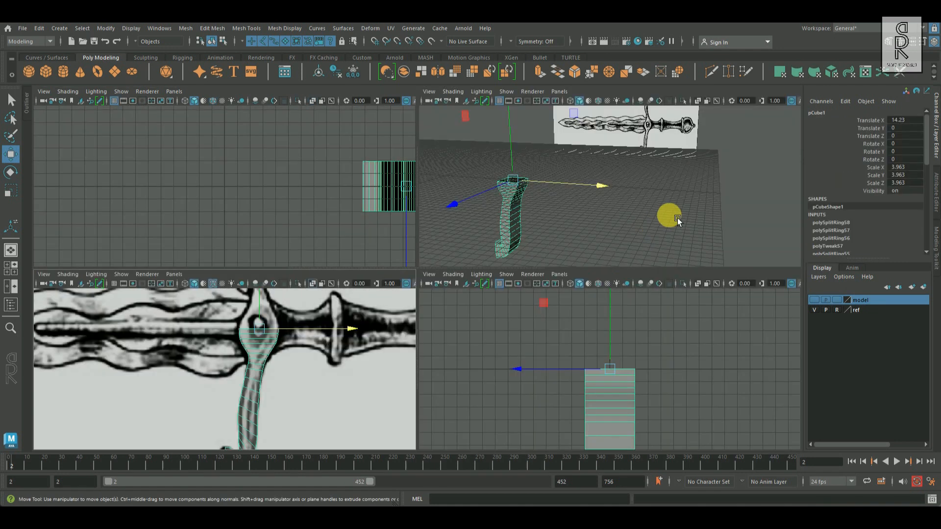
key("space")
left_click_drag(484, 331, 536, 311, "alt")
scroll(536, 312, "down", 5)
left_click(114, 101)
mouse_move(482, 373)
left_mouse_down("alt")
mouse_move(591, 336)
mouse_move(537, 290)
mouse_move(483, 374)
left_mouse_up("alt")
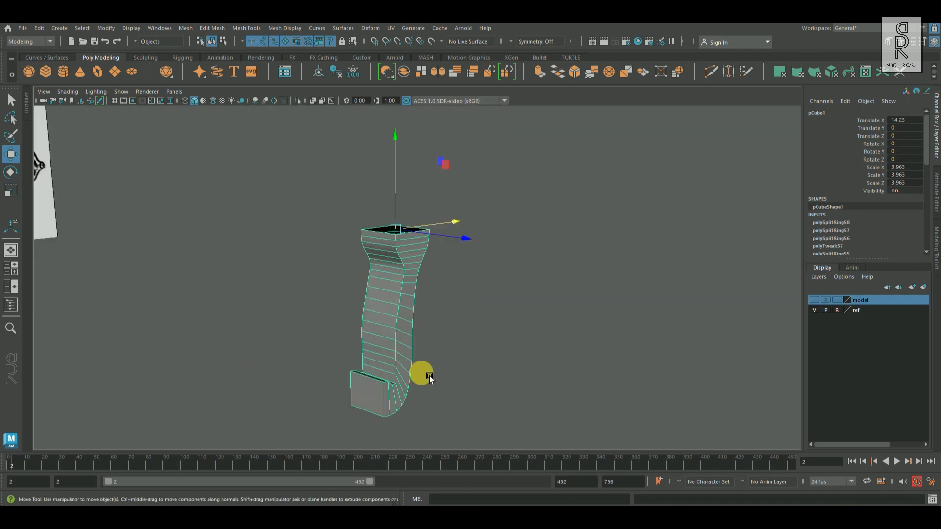
Delete the end face of the curl and return to object mode
right_click_drag(384, 237, 384, 259)
left_click(386, 405)
left_click(526, 379)
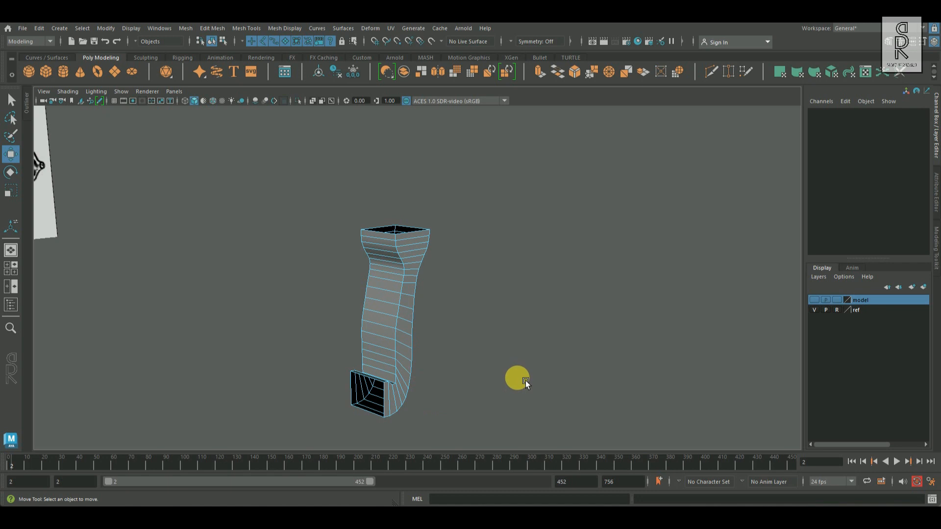
mouse_move(485, 381)
left_mouse_down("alt")
mouse_move(442, 379)
mouse_move(485, 385)
left_mouse_up("alt")
right_click_drag(416, 289, 416, 201)
Make the model layer visible and activate the Scale tool
left_click(815, 300)
left_click_drag(515, 317, 540, 301, "alt")
right_click_drag(467, 267, 514, 212)
left_click(10, 190)
left_click_drag(542, 210, 678, 278, "alt")
Delete the crossguard arm's construction history and apply a lattice deformer to it
left_click(495, 331)
left_click(450, 314)
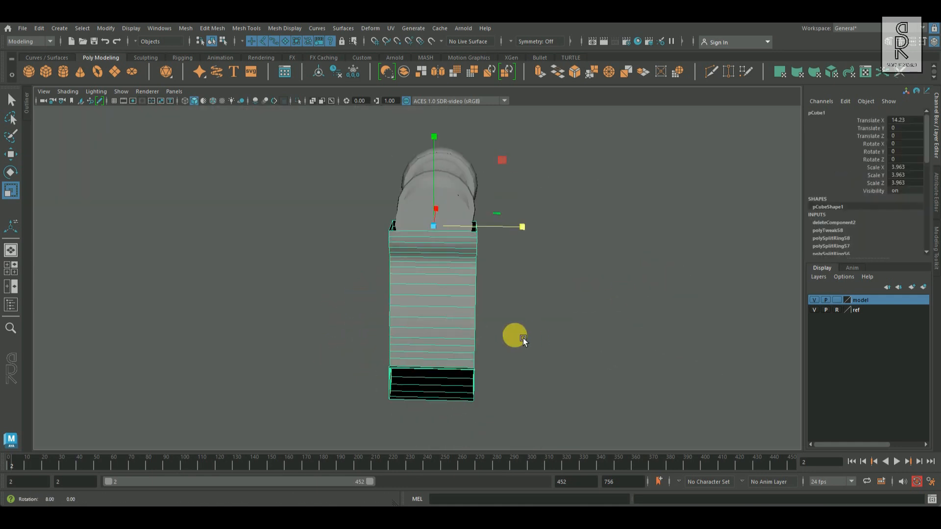
left_click_drag(522, 337, 552, 326, "alt")
left_click(552, 325)
left_click(449, 318)
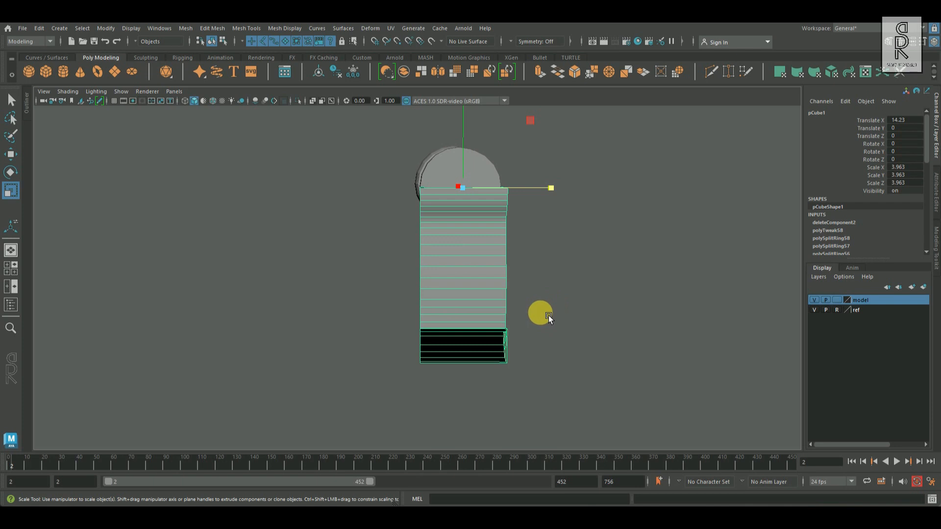
key("alt+shift+d")
left_click(373, 28)
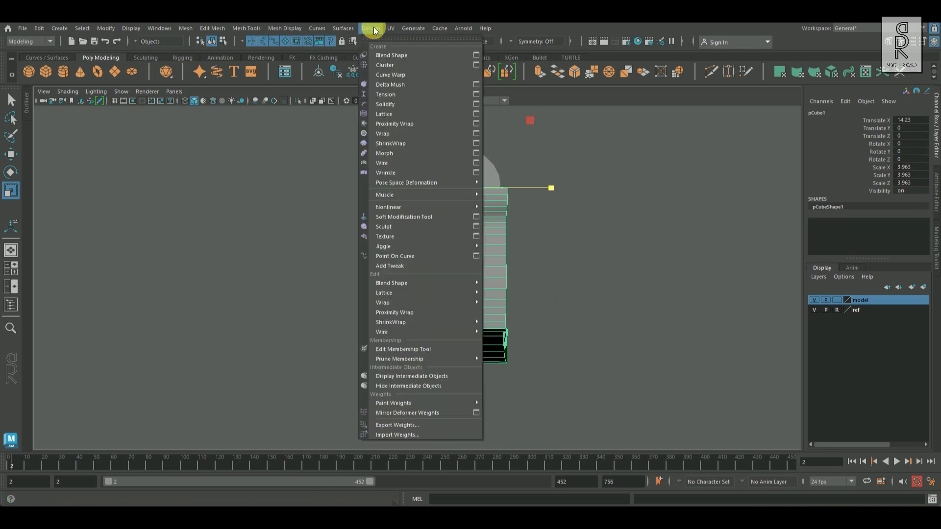
left_click(399, 115)
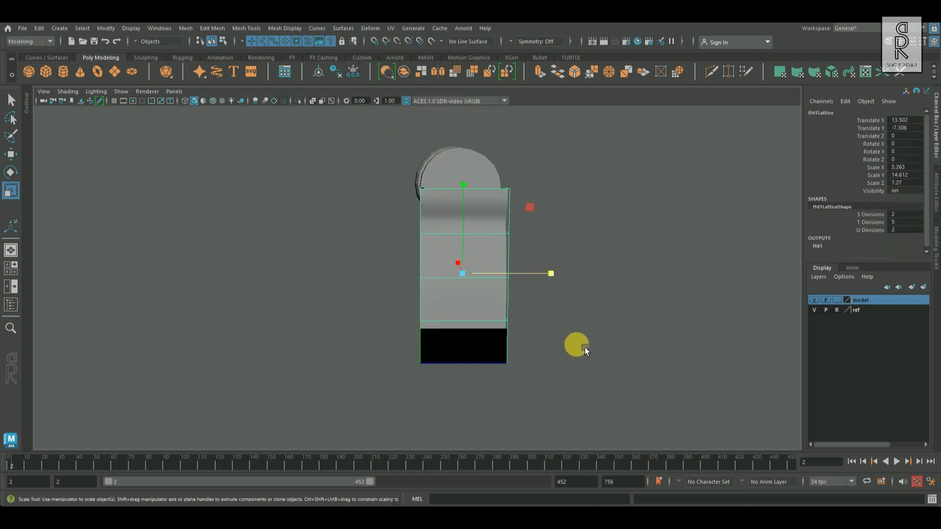
mouse_move(562, 318)
left_mouse_down("alt")
mouse_move(460, 304)
mouse_move(554, 311)
left_mouse_up("alt")
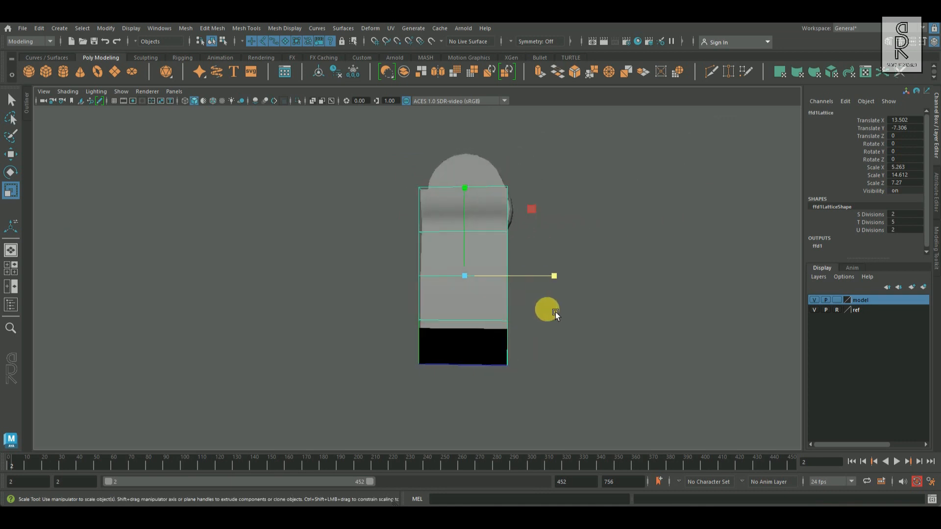
Scale the lower rows of lattice points narrower in depth to taper the arm toward the curl
right_click(564, 240)
left_click(551, 210)
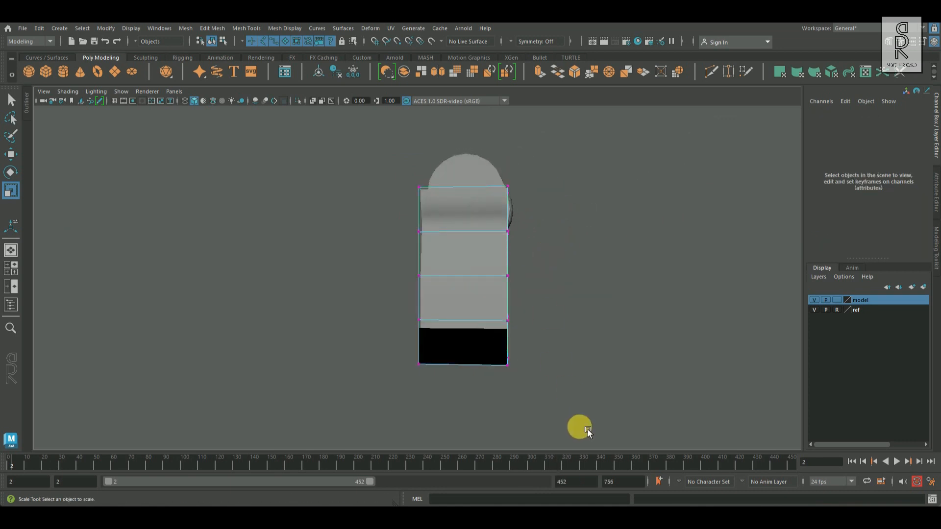
left_click_drag(370, 274, 368, 273)
left_click_drag(554, 319, 522, 320)
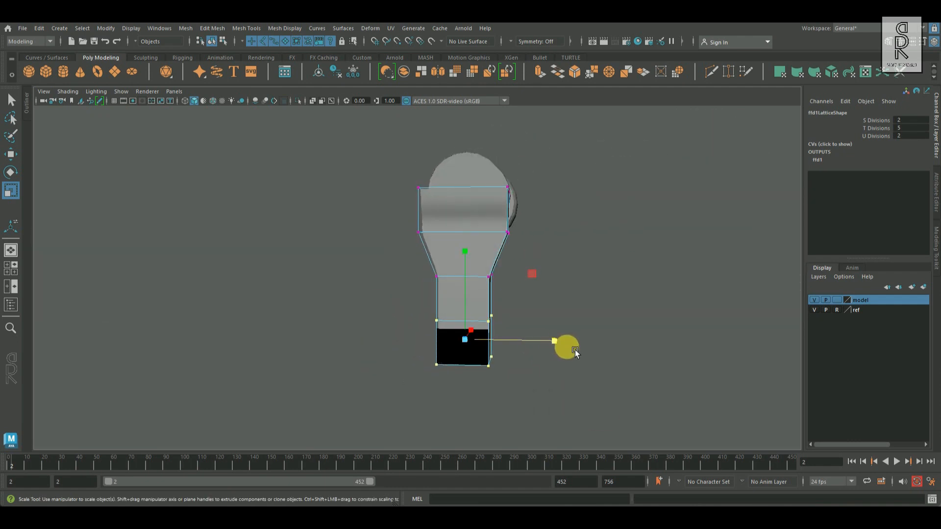
left_click_drag(543, 341, 533, 342)
Scale the second and third rows of lattice points in depth to even out the arm's taper
left_click_drag(432, 297, 294, 261, "alt")
left_click_drag(294, 261, 309, 263)
left_click_drag(340, 275, 314, 284, "alt")
left_click_drag(324, 292, 355, 309)
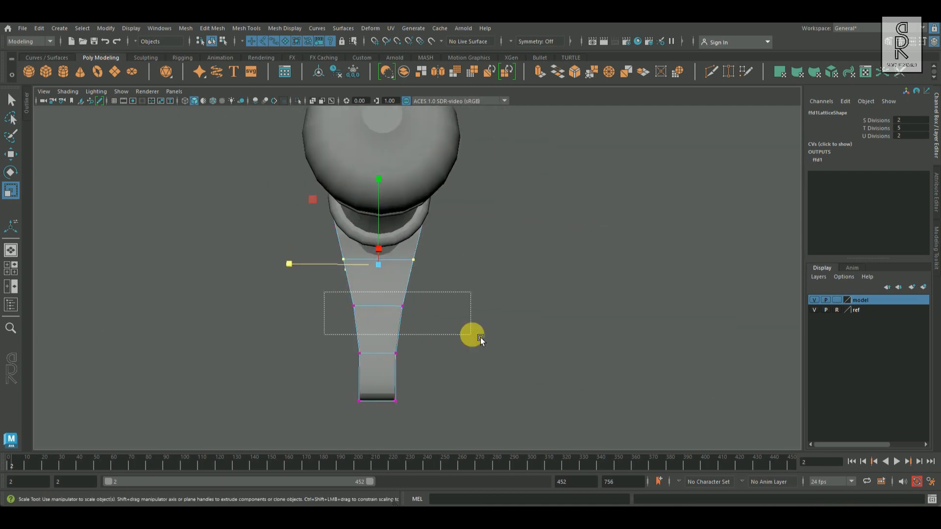
left_click_drag(450, 331, 606, 348, "alt")
middle_click_drag(606, 348, 614, 282, "alt")
left_click_drag(398, 247, 546, 290)
left_click_drag(575, 258, 572, 258)
Scale the lowest lattice rows in depth around the curl and return to object mode
left_click_drag(593, 325, 401, 310, "alt")
left_click_drag(661, 374, 550, 375, "alt")
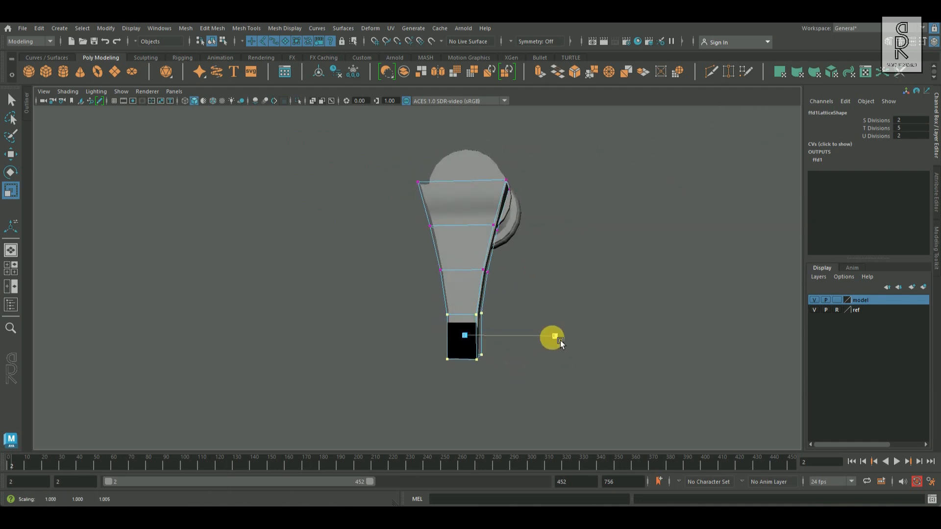
left_click_drag(560, 340, 568, 339)
right_click_drag(571, 320, 613, 255)
left_click(614, 254)
Delete the crossguard arm's construction history to bake in the lattice deformation
left_click_drag(673, 385, 601, 351, "alt")
left_click(473, 302)
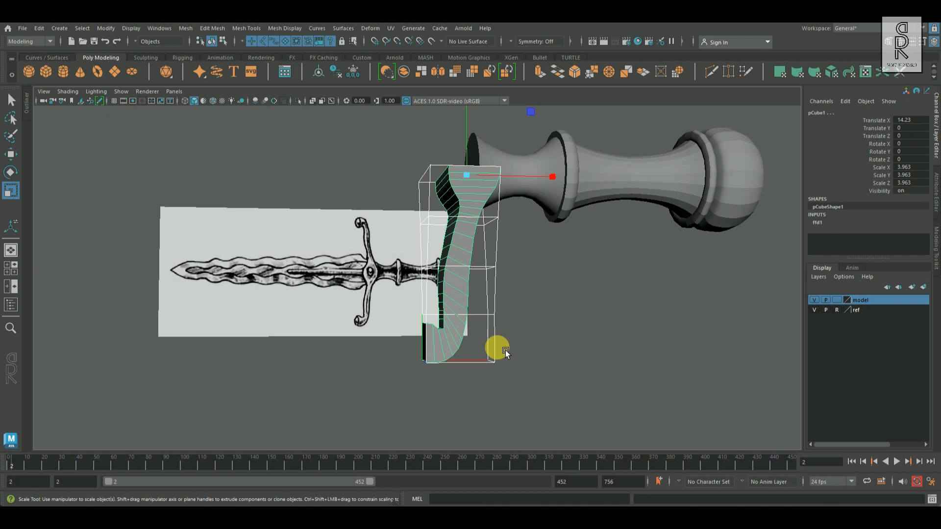
left_click(39, 27)
mouse_move(86, 147)
left_click(204, 146)
left_click(561, 323)
Insert a lengthwise edge loop down the middle of the crossguard arm's front face
left_click_drag(561, 323, 337, 296, "alt")
left_click(515, 296)
left_click(554, 386)
right_click_drag(336, 296, 580, 386, "alt")
left_click(475, 287)
left_click_drag(581, 386, 457, 376, "alt")
right_click_drag(490, 229, 484, 177)
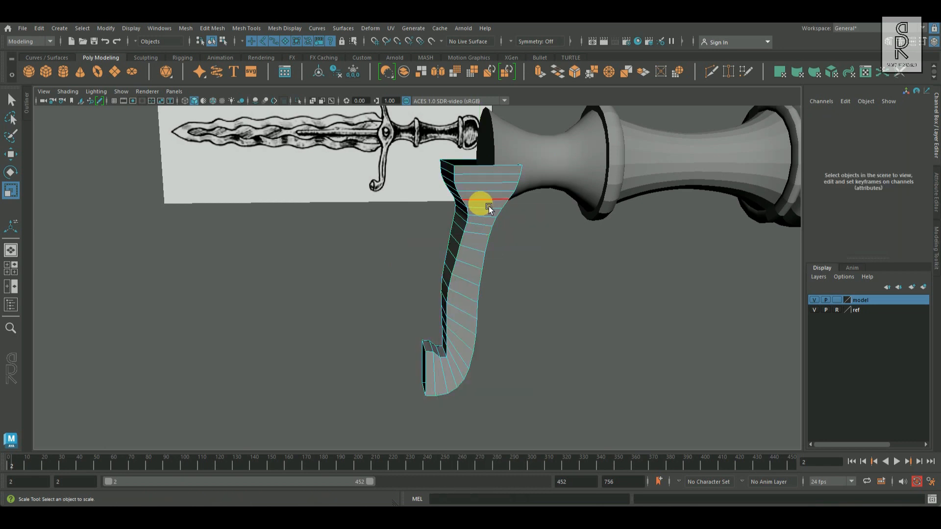
left_click(489, 206)
right_click_drag(575, 256, 485, 311, "ctrl")
Insert centred lengthwise edge loops on the remaining sides of the crossguard arm
left_click_drag(474, 303, 531, 321, "alt")
left_click(475, 227)
right_click_drag(622, 266, 475, 350, "ctrl")
left_click_drag(475, 350, 399, 264, "alt")
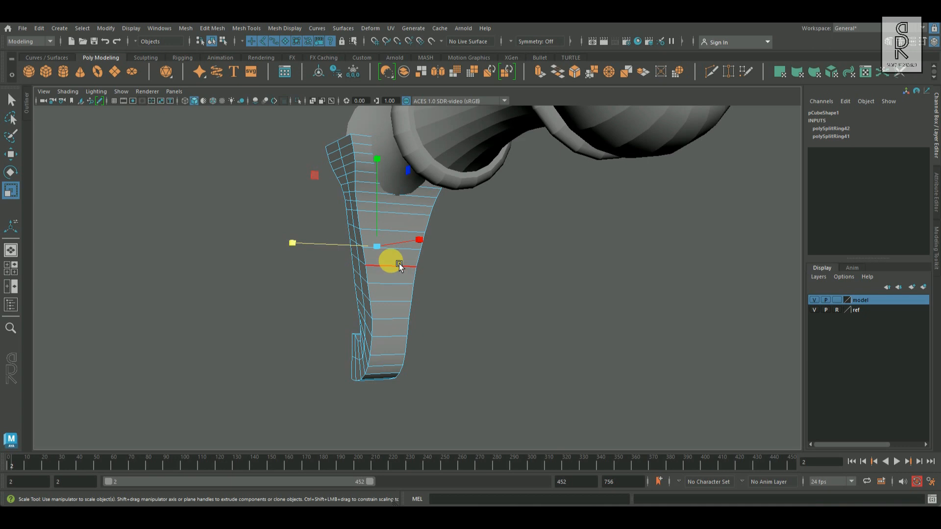
left_click_drag(524, 335, 387, 294, "alt")
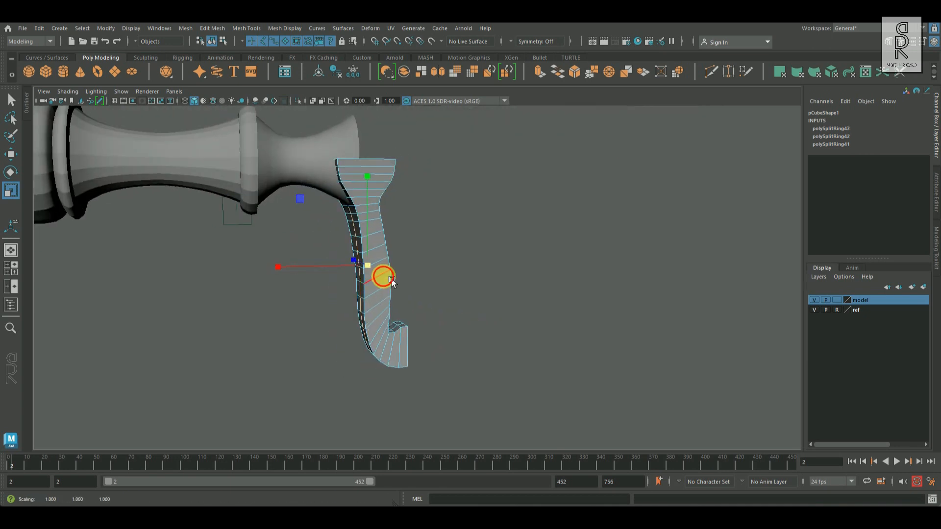
mouse_move(552, 339)
left_mouse_down("alt")
mouse_move(466, 330)
mouse_move(555, 349)
left_mouse_up("alt")
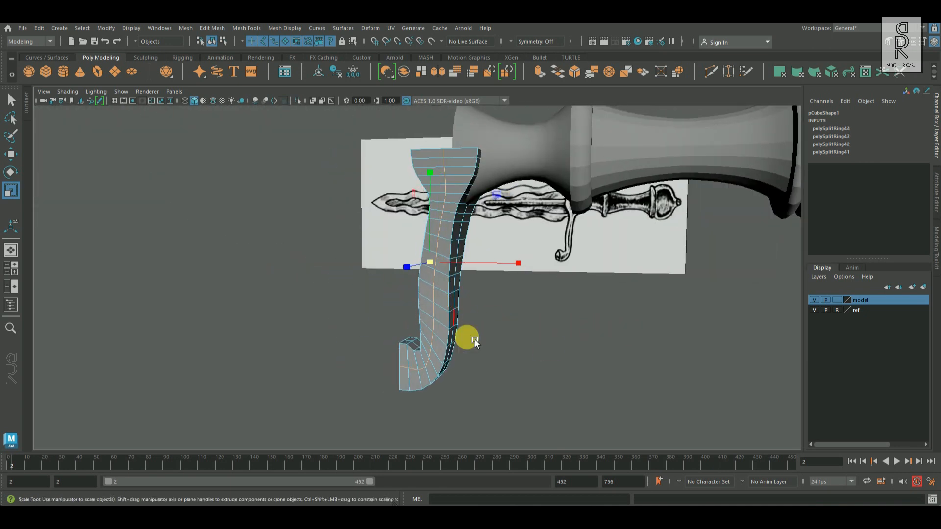
Bevel the crossguard arm's lengthwise corner edges and adjust the bevel settings
key("q")
left_click_drag(475, 340, 548, 336, "alt")
left_click_drag(521, 207, 561, 241, "alt")
left_click_drag(368, 201, 631, 222, "alt")
right_click_drag(631, 222, 666, 219, "shift")
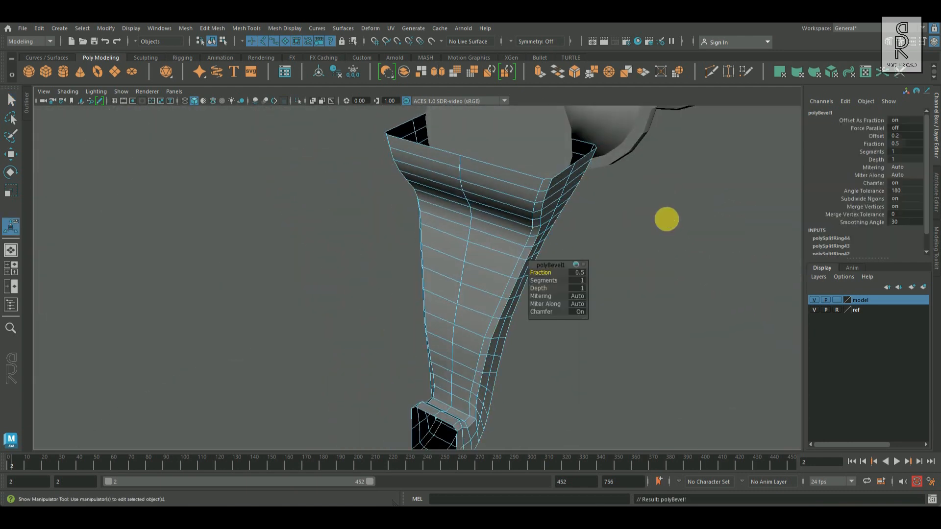
left_click_drag(544, 273, 461, 277)
Apply Edit Edge Flow to the two bevelled lengthwise loops on the side of the arm that the curl faces
left_click_drag(461, 208, 393, 205, "alt")
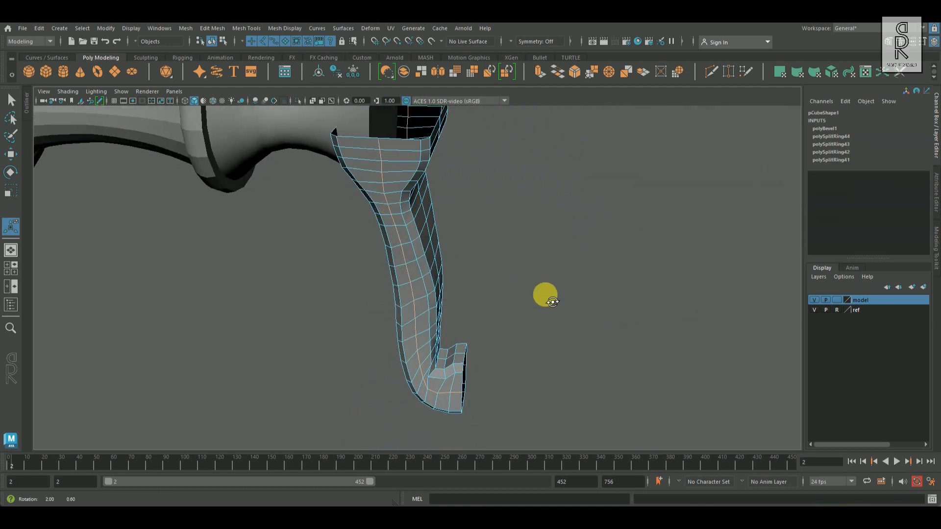
left_click_drag(549, 294, 441, 300, "alt")
key("r")
left_click_drag(579, 304, 622, 289)
double_click(546, 180)
left_click_drag(536, 193, 622, 225, "alt")
double_click(430, 213, "shift")
right_click(637, 181, "shift")
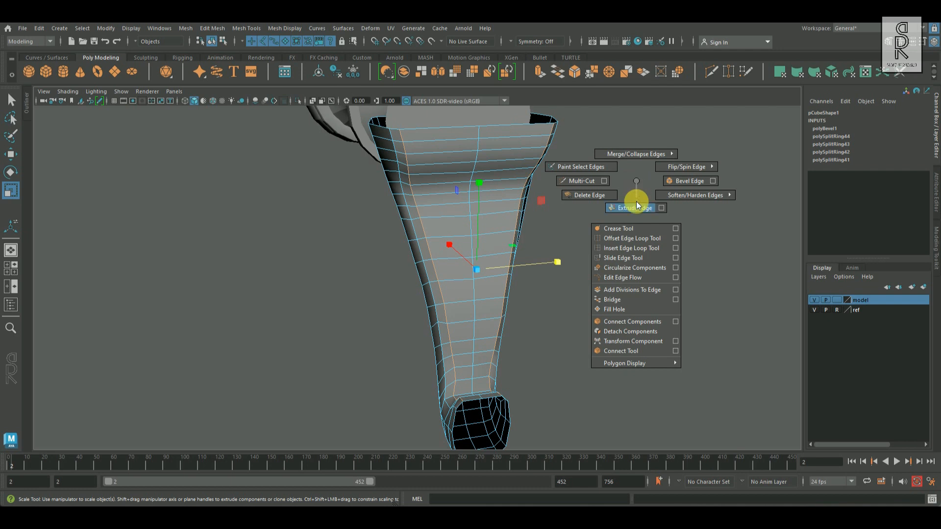
left_click(632, 277)
Repeat Edit Edge Flow on the lengthwise loops of the handle-facing side and the adjoining corners
left_click_drag(563, 273, 426, 239, "alt")
double_click(425, 239, "shift")
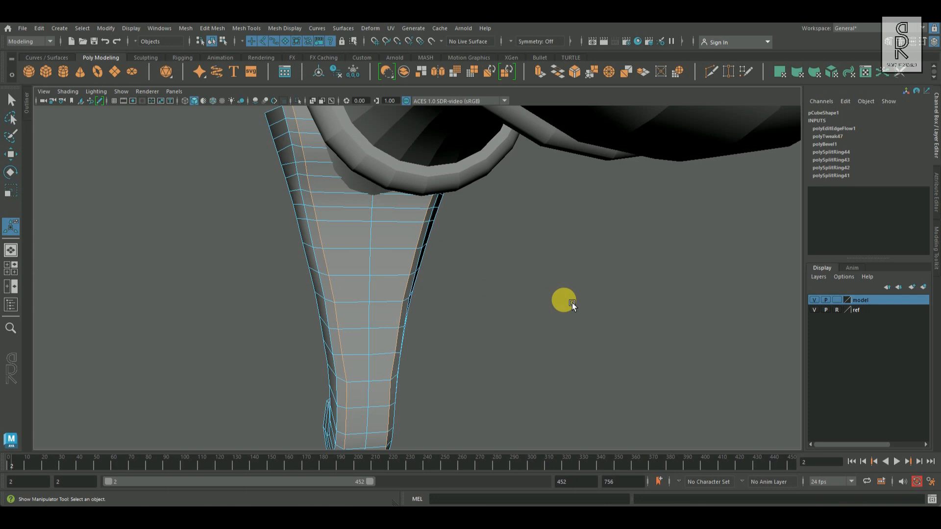
key("g")
left_click_drag(382, 301, 464, 281, "alt")
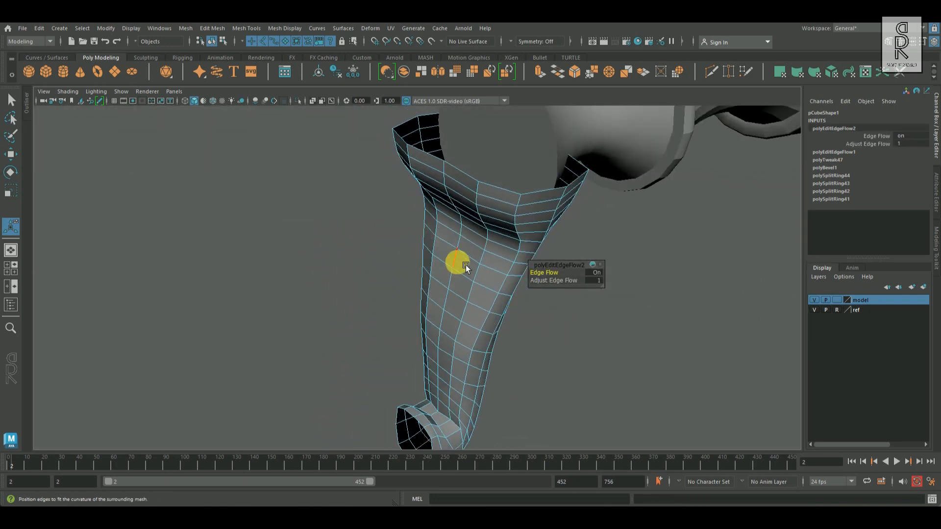
key("g")
left_click_drag(555, 332, 443, 309, "alt")
double_click(419, 253)
key("g")
Apply Edit Edge Flow to the remaining corner loops along the arm's front and back
mouse_move(492, 338)
left_mouse_down("alt")
mouse_move(418, 316)
mouse_move(462, 336)
mouse_move(510, 336)
left_mouse_up("alt")
left_click_drag(542, 223, 420, 228, "alt")
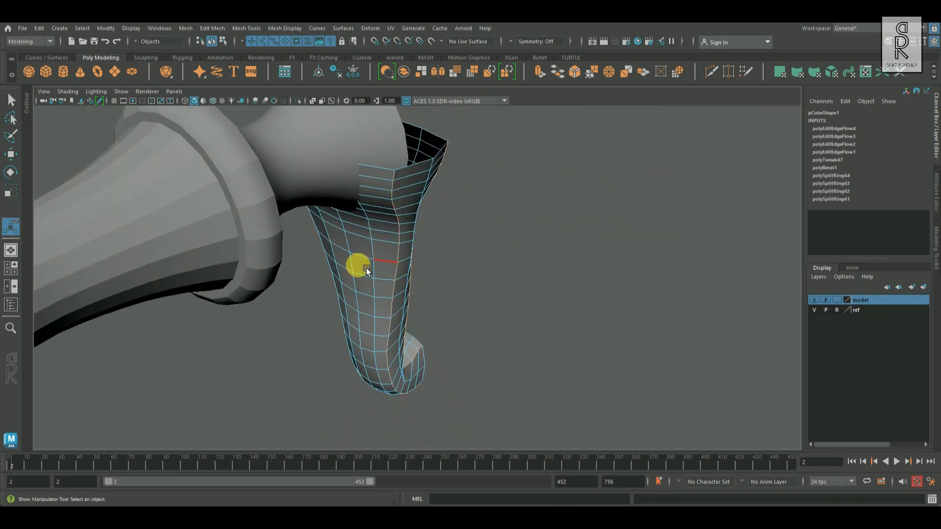
left_click_drag(366, 268, 405, 261, "alt")
key("g")
left_click_drag(342, 293, 551, 238, "alt")
left_click_drag(433, 290, 415, 232, "alt")
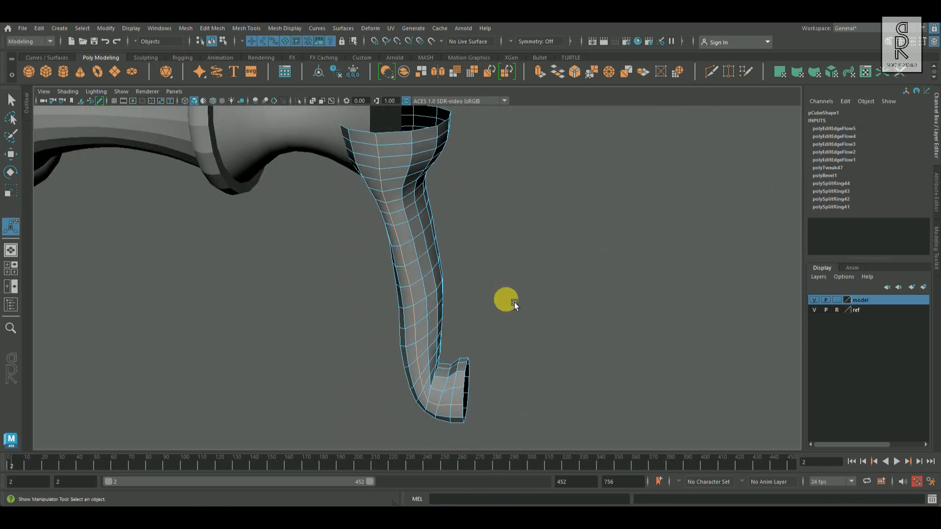
key("g")
left_click_drag(528, 313, 467, 256, "alt")
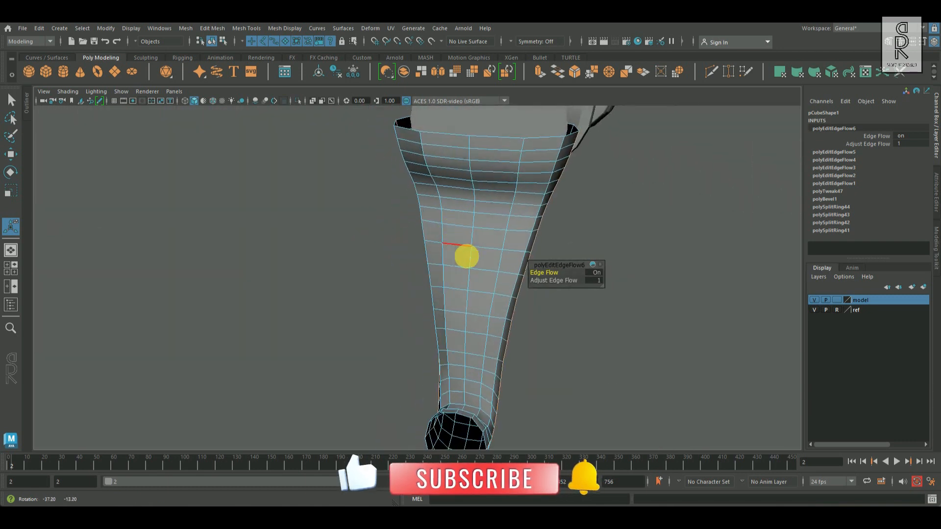
Run another Edit Edge Flow pass over the arm's lengthwise loops to round its cross-section further
mouse_move(442, 216)
left_mouse_down("alt")
mouse_move(554, 249)
mouse_move(506, 249)
mouse_move(448, 231)
left_mouse_up("alt")
double_click(448, 231)
left_click_drag(562, 302, 388, 251, "alt")
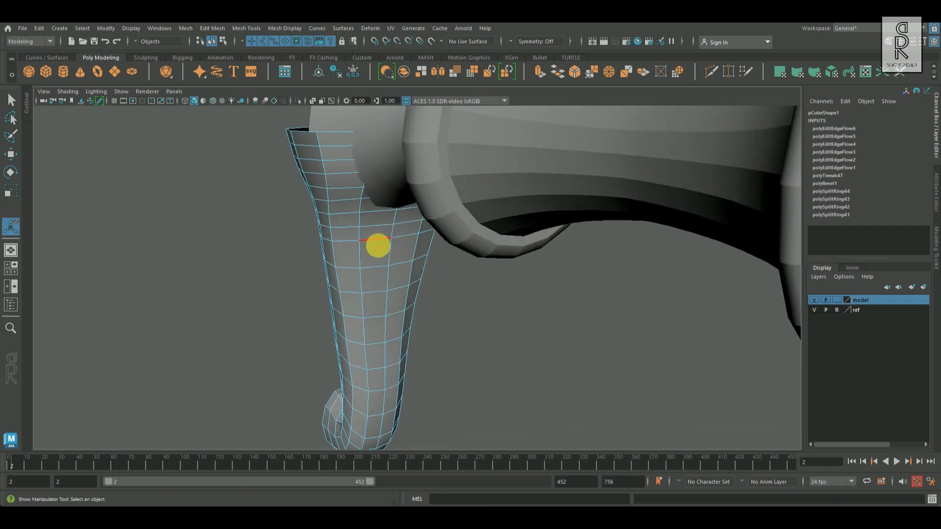
key("g")
left_click_drag(372, 311, 442, 290, "alt")
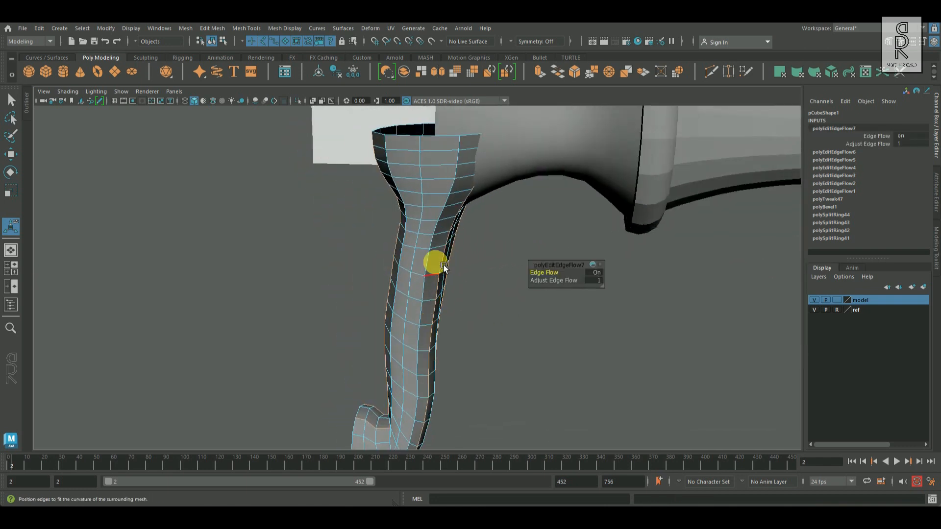
left_click_drag(438, 236, 413, 198, "alt")
left_click_drag(451, 256, 390, 204, "alt")
key("g")
left_click_drag(552, 308, 538, 274, "alt")
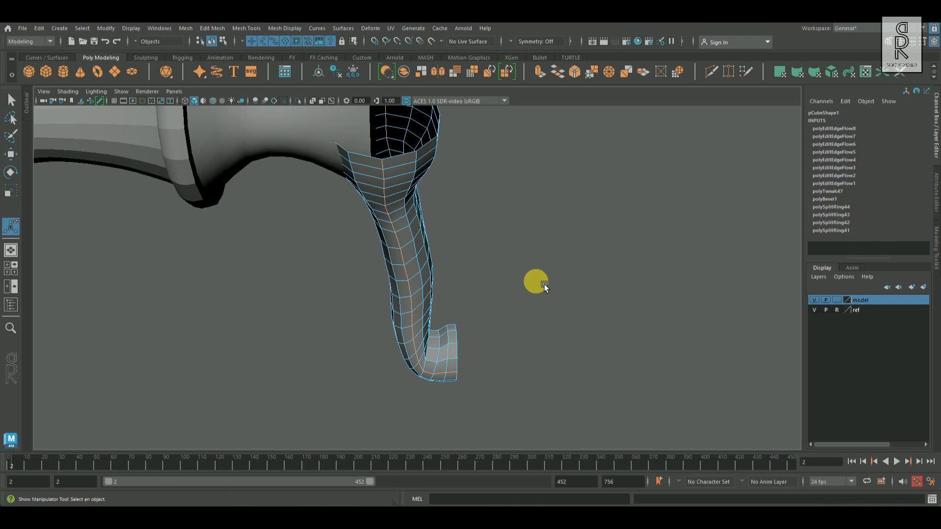
key("g")
Return to object mode and deselect the crossguard arm
left_click_drag(471, 287, 458, 228, "alt")
right_click(458, 228)
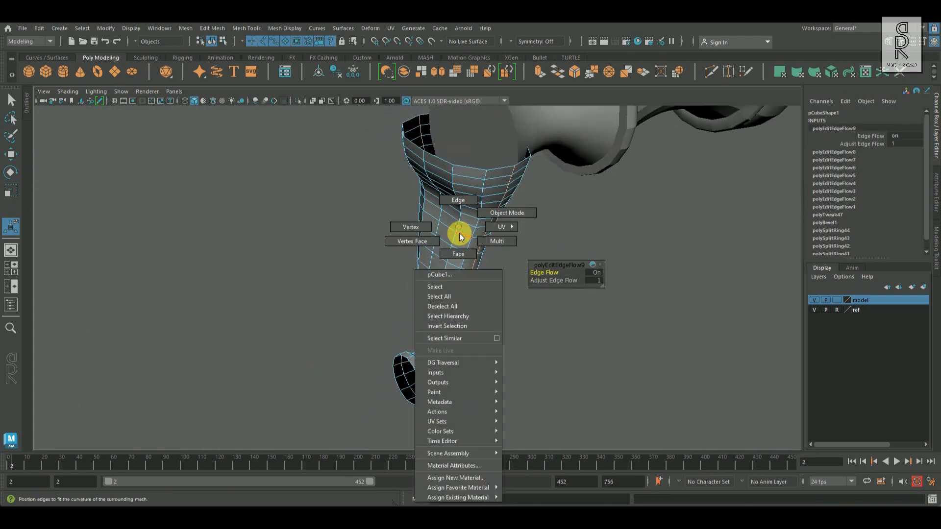
right_click_drag(458, 236, 507, 213)
left_click(630, 256)
scroll(395, 278, "down", 5)
left_click_drag(395, 279, 443, 337, "alt")
scroll(369, 296, "up", 3)
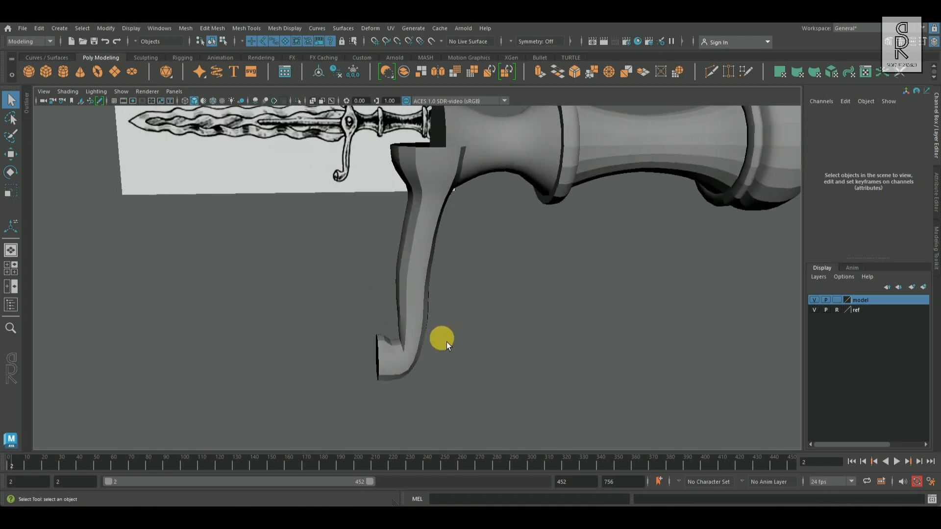
Extrude the open border edges at the end of the curl to start a rim
left_click(416, 350)
middle_click_drag(438, 360, 503, 314, "alt")
left_click_drag(368, 298, 520, 348, "alt")
scroll(525, 348, "up", 5)
right_click_drag(541, 226, 543, 184)
left_click_drag(537, 333, 568, 324, "alt")
right_click(658, 230, "shift")
left_click(658, 257)
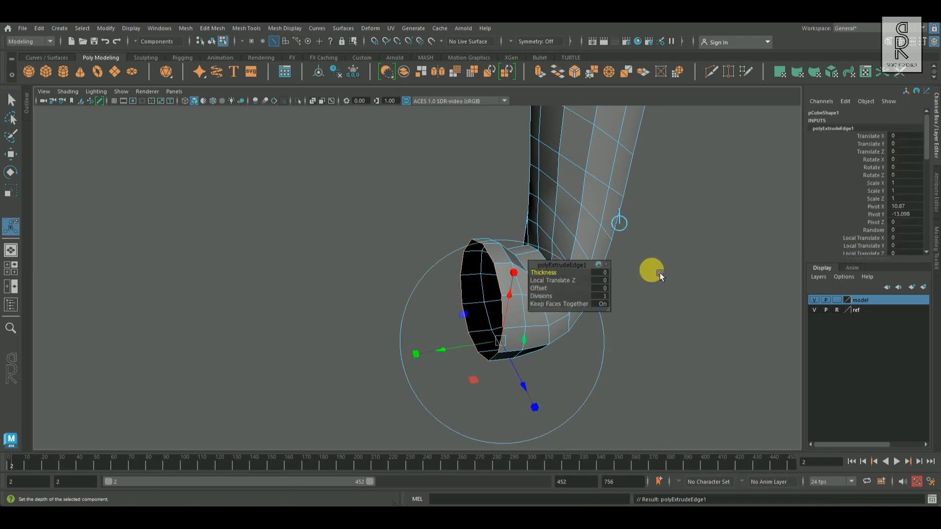
left_click_drag(479, 309, 420, 343)
Extrude the rim's border edges again into the curl's opening to form an inner wall
key("w")
left_click_drag(586, 314, 596, 313, "shift")
left_click_drag(596, 313, 394, 201, "alt")
scroll(577, 300, "up", 3)
Insert an edge loop around the curl's rim and scale it
left_click(375, 185)
right_click_drag(417, 184, 323, 220, "ctrl")
left_click_drag(460, 235, 542, 318, "alt")
key("r")
left_click_drag(451, 204, 431, 213, "alt")
Bevel the rim's edge loop and apply Edit Edge Flow to a loop on the bevelled rim
right_click_drag(545, 187, 607, 187, "shift")
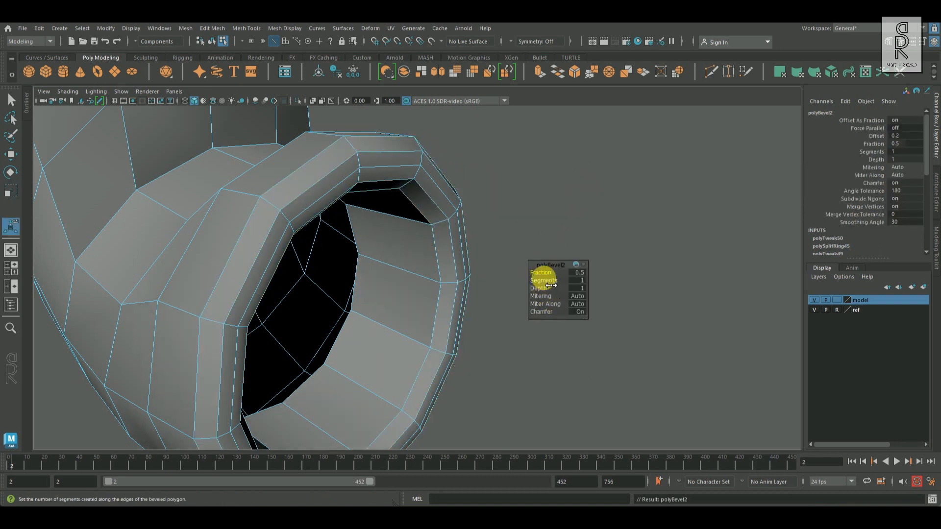
left_click_drag(553, 281, 547, 285)
double_click(401, 177)
right_click_drag(555, 185, 552, 280, "shift")
Insert supporting edge loops around the curl's rim
left_click_drag(485, 264, 304, 265, "alt")
right_click(478, 247, "shift")
left_click(482, 248)
right_click_drag(493, 250, 382, 286, "ctrl")
left_click(515, 260)
right_click_drag(515, 261, 508, 363, "ctrl")
Scale the edge loop just behind the curl's rim slightly
left_click_drag(508, 362, 696, 298, "alt")
left_click_drag(408, 298, 466, 315, "alt")
left_click(10, 192)
left_click_drag(381, 272, 386, 272)
left_click_drag(387, 272, 493, 277, "alt")
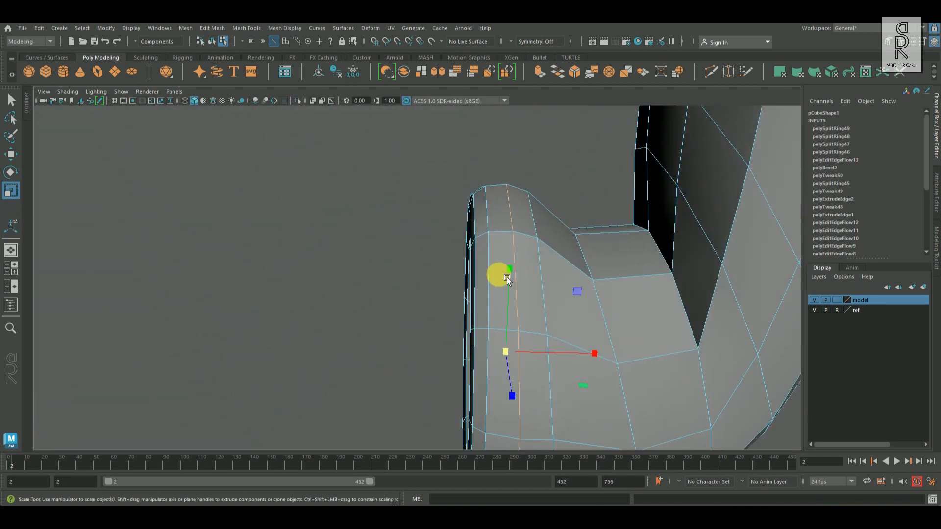
Return to object mode and turn on smooth preview for the crossguard arm
middle_click_drag(492, 277, 500, 241, "alt")
left_click_drag(481, 309, 642, 309, "alt")
scroll(539, 270, "up", 3)
right_click_drag(443, 230, 461, 213)
left_click(450, 295)
left_click(441, 296)
key("3")
left_click(666, 364)
left_click_drag(667, 364, 569, 356, "alt")
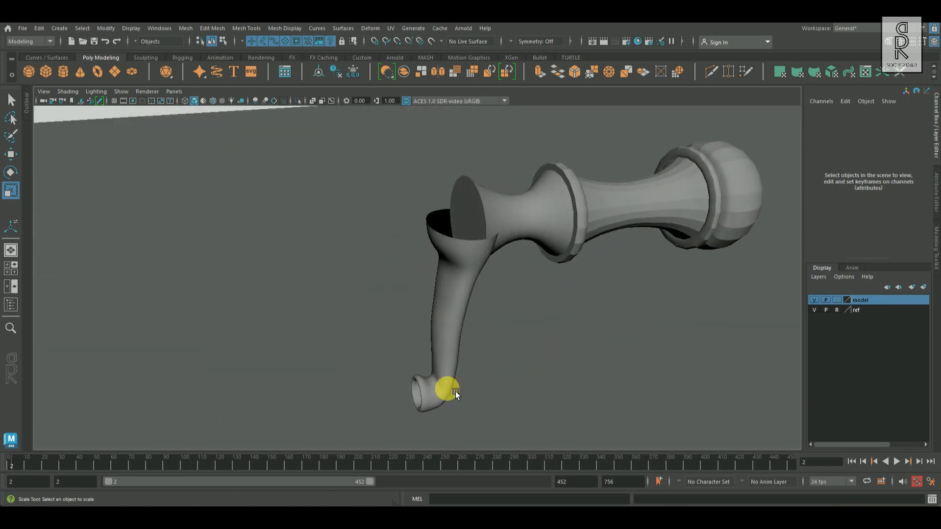
Preview the handle smoothed beside the arm and return it to unsmoothed display
left_click_drag(455, 391, 453, 363, "alt")
left_click_drag(594, 396, 430, 363, "alt")
left_click(430, 364)
right_click_drag(430, 364, 465, 359, "alt")
left_click_drag(465, 358, 456, 331, "alt")
left_click(319, 261)
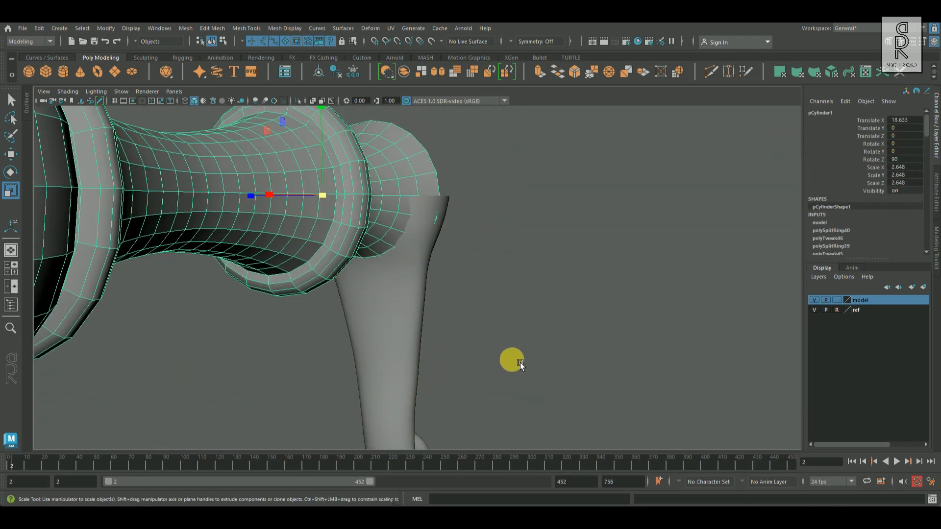
key("3")
left_click(519, 363)
left_click_drag(519, 363, 417, 295, "alt")
left_click(417, 295)
key("1")
In the front view, delete the faces capping the handle's end at the crossguard
left_click_drag(500, 414, 500, 414)
key("space")
key("space")
right_click_drag(602, 245, 461, 210, "alt")
middle_click_drag(461, 211, 440, 328, "alt")
right_click_drag(439, 328, 490, 294, "alt")
left_click(395, 130)
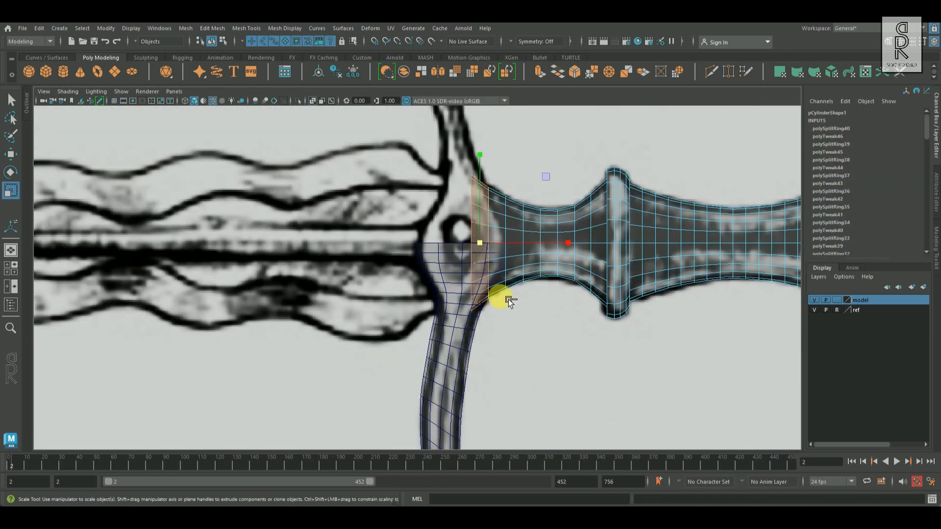
left_click(563, 304)
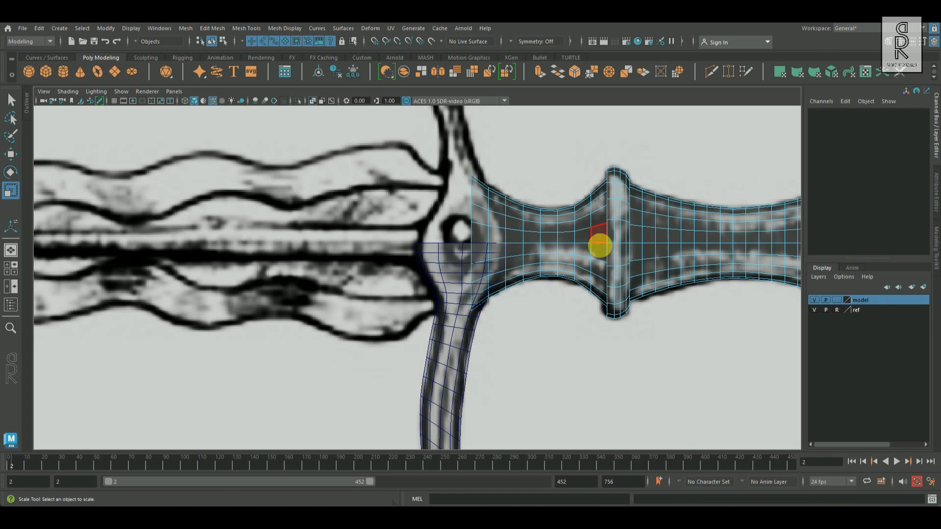
Go back to the perspective view and turn on smooth preview for the handle
key("space")
key("space")
left_click_drag(477, 339, 310, 344, "alt")
key("3")
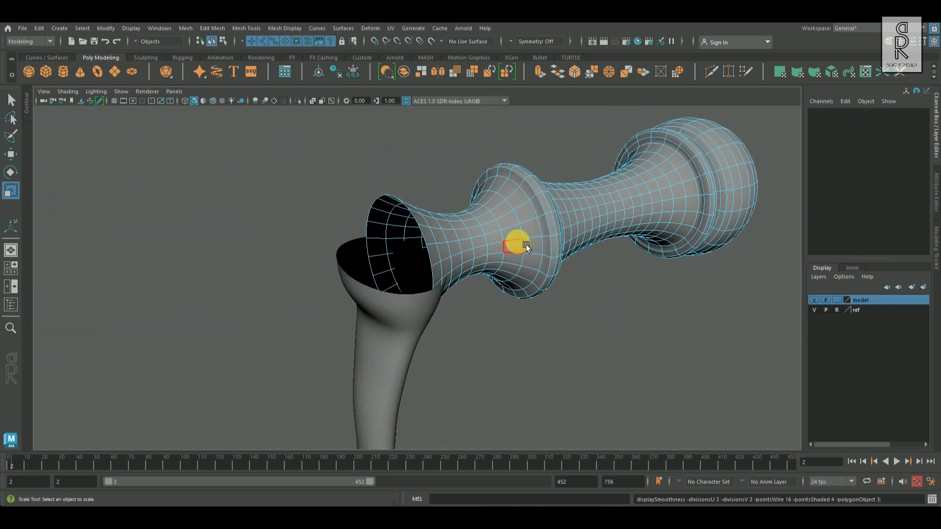
left_click(601, 382)
Delete the crossguard arm's history, centre its pivot and freeze its transformations in the front view
left_click_drag(601, 382, 515, 341, "alt")
left_click(396, 350)
key("space")
key("space")
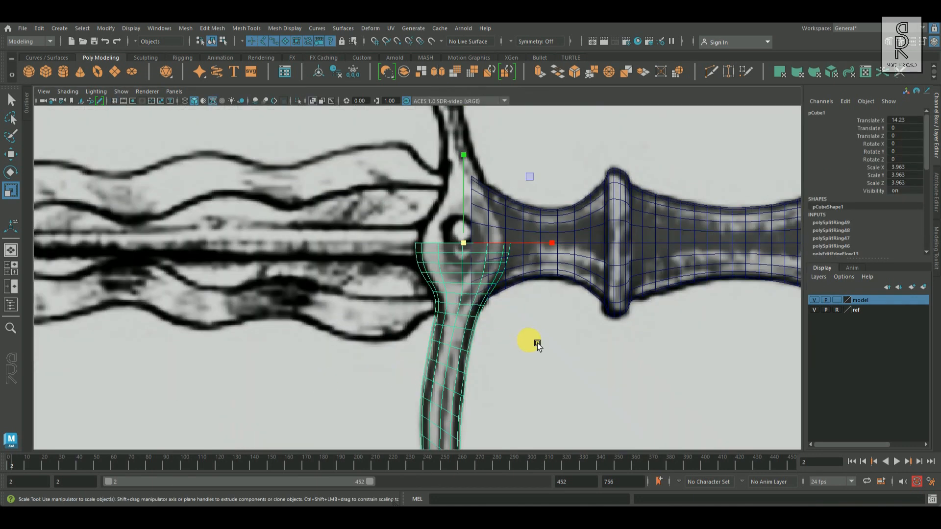
scroll(529, 339, "down", 2)
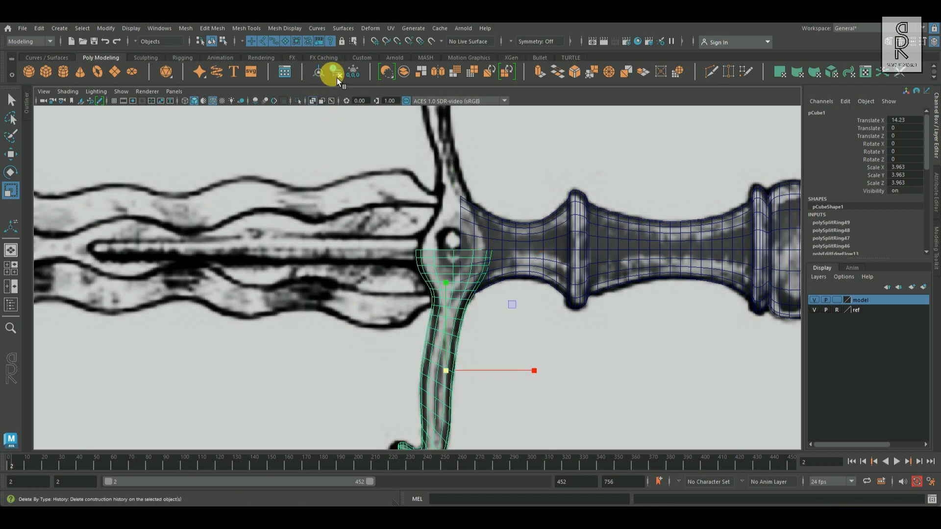
left_click(358, 75)
Move the crossguard arm's pivot up its vertical axis, snapping it to the arm's open end at the sword's centreline
right_click_drag(627, 328, 547, 317, "alt")
middle_click_drag(546, 317, 548, 294, "alt")
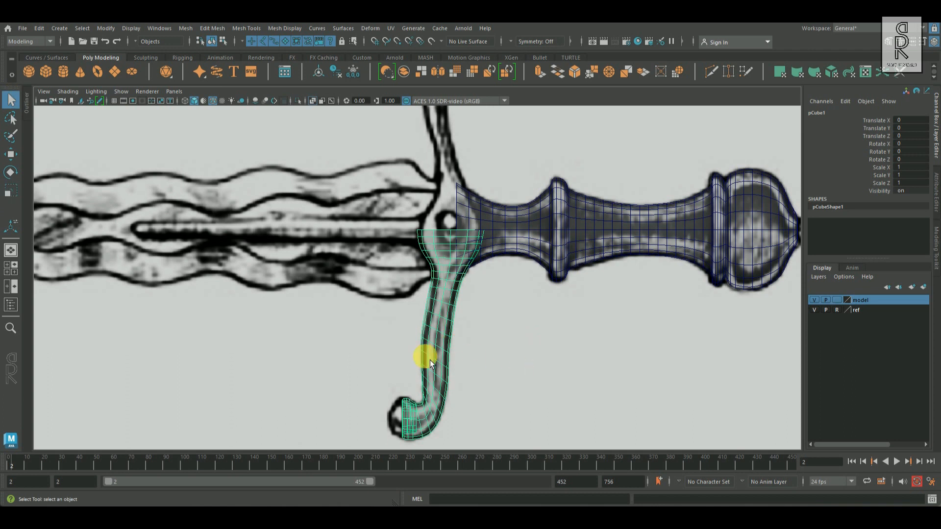
left_click(10, 155)
left_click(496, 343)
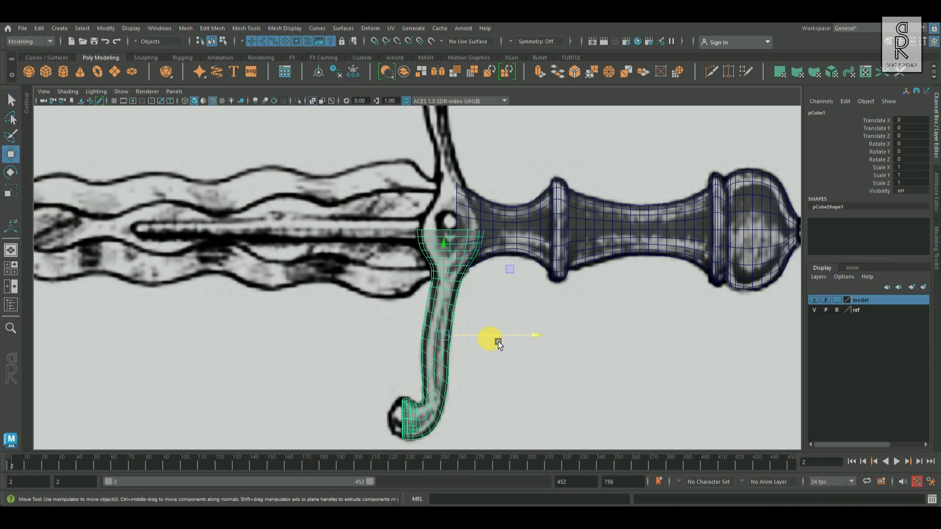
key("v")
key("d")
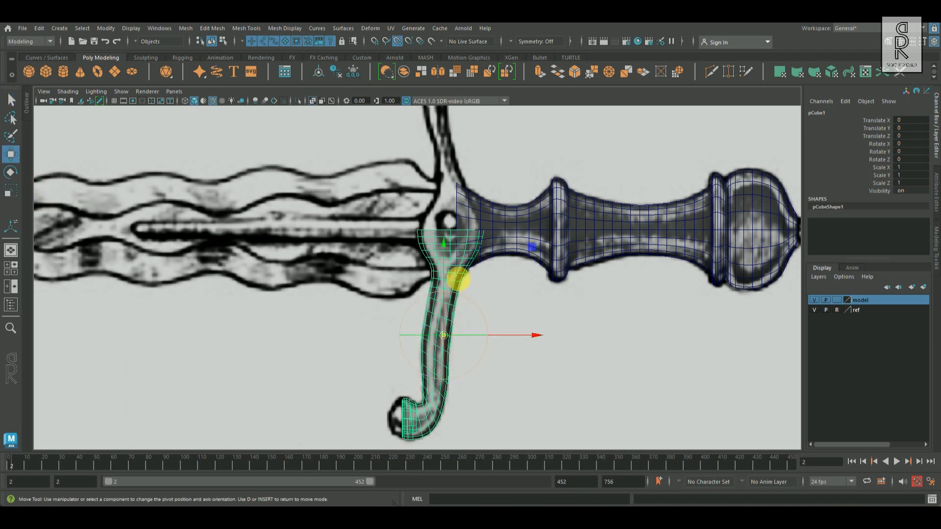
left_click_drag(454, 246, 448, 219)
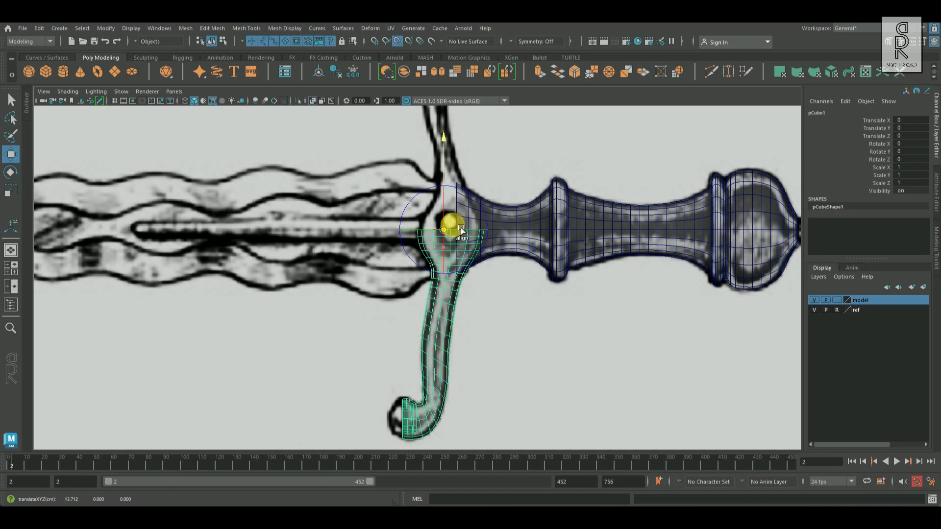
Duplicate the crossguard arm and mirror the copy across the sword's centreline by setting its Y scale to -1
scroll(539, 345, "up", 5)
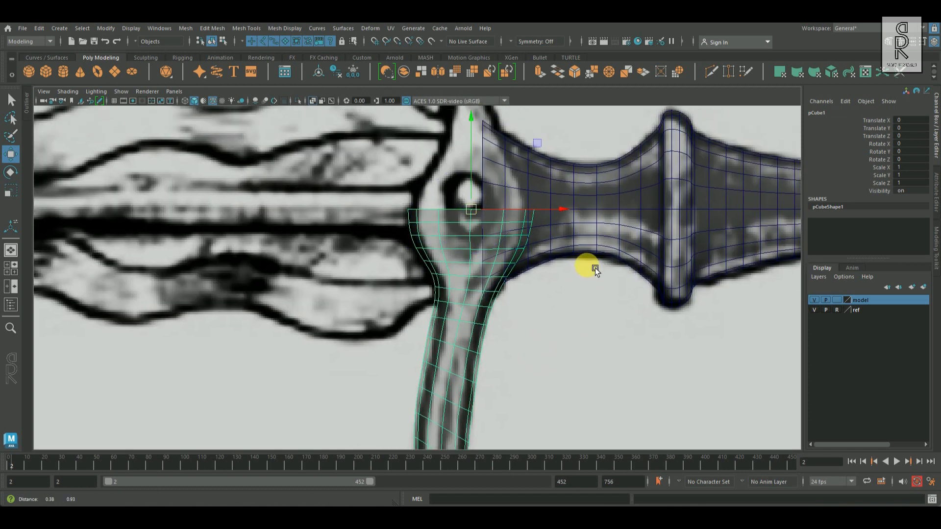
middle_click_drag(595, 267, 541, 364, "alt")
scroll(406, 380, "up", 2)
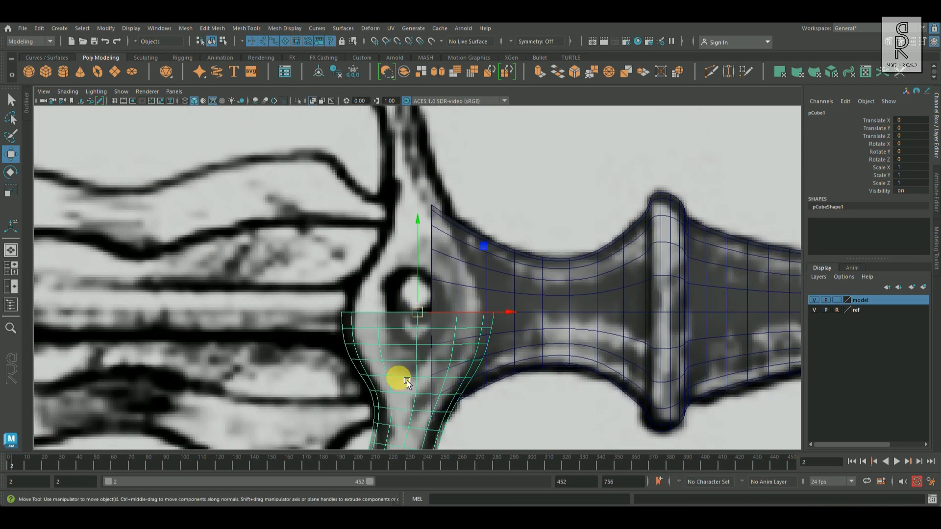
scroll(542, 374, "down", 3)
key("ctrl+d")
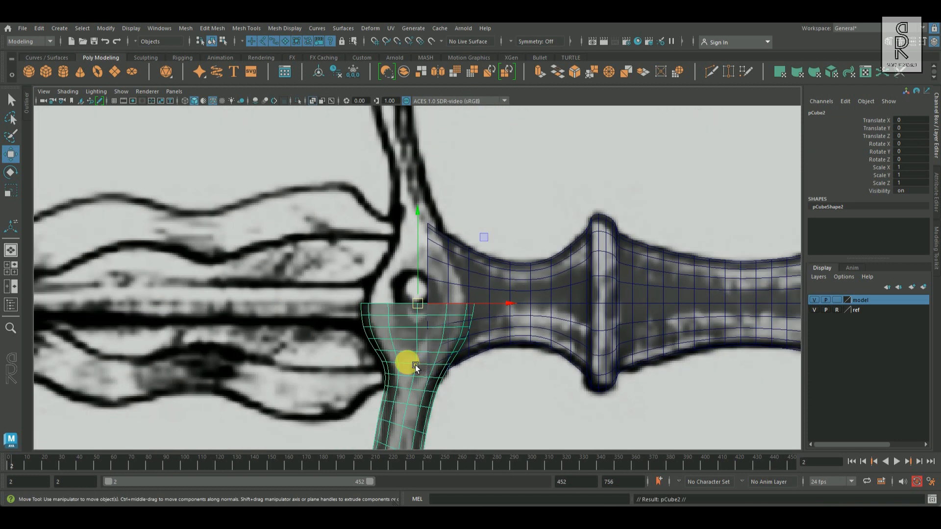
scroll(657, 355, "down", 2)
scroll(657, 355, "down", 2)
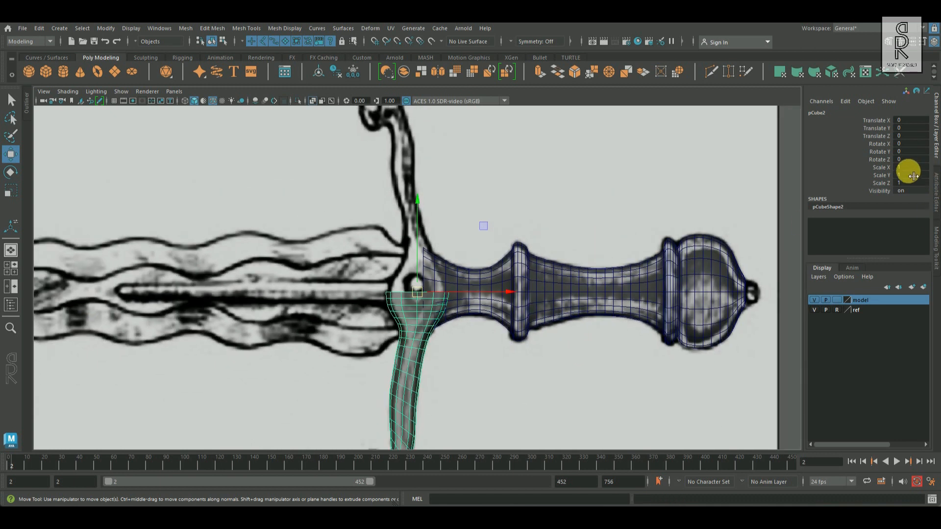
left_click(916, 179)
type("-1")
key("Return")
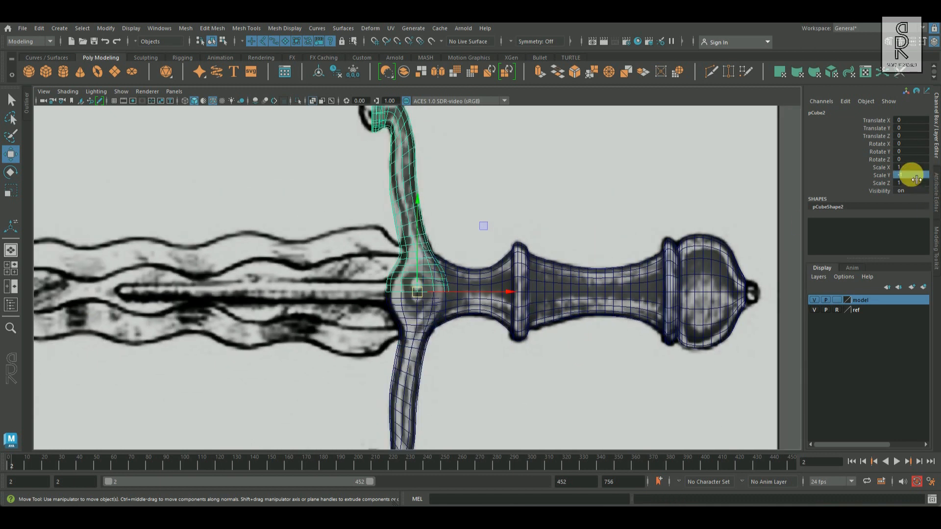
In the perspective view, select both crossguard arms and return them to unsmoothed display
key("space")
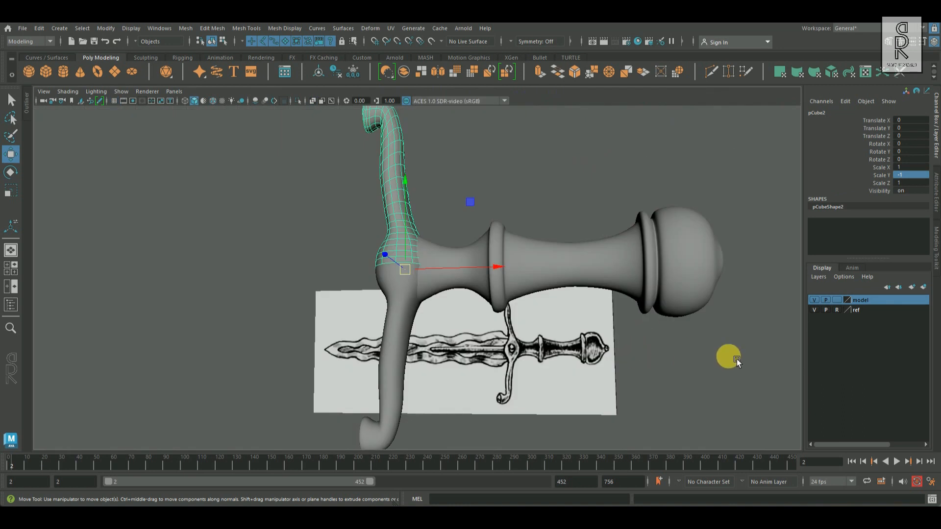
left_click(598, 359)
left_click_drag(597, 359, 458, 261, "alt")
left_click(423, 294)
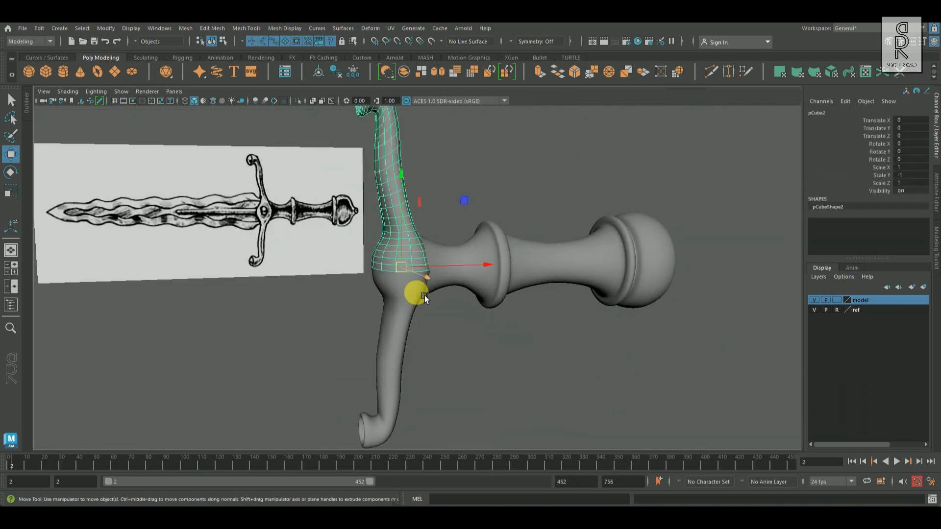
left_click(414, 319, "shift")
key("1")
Combine the two crossguard arms into one mesh in the front view
key("space")
key("space")
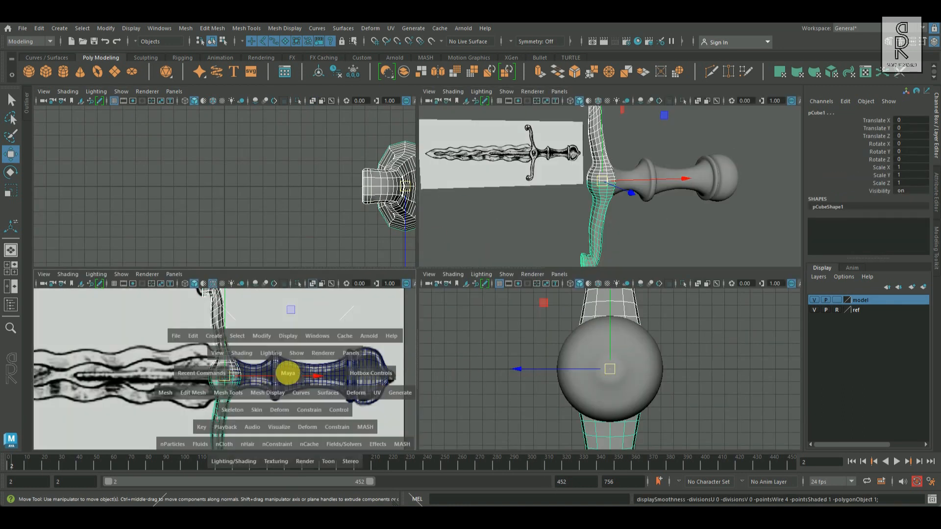
key("space")
right_click(505, 171, "shift")
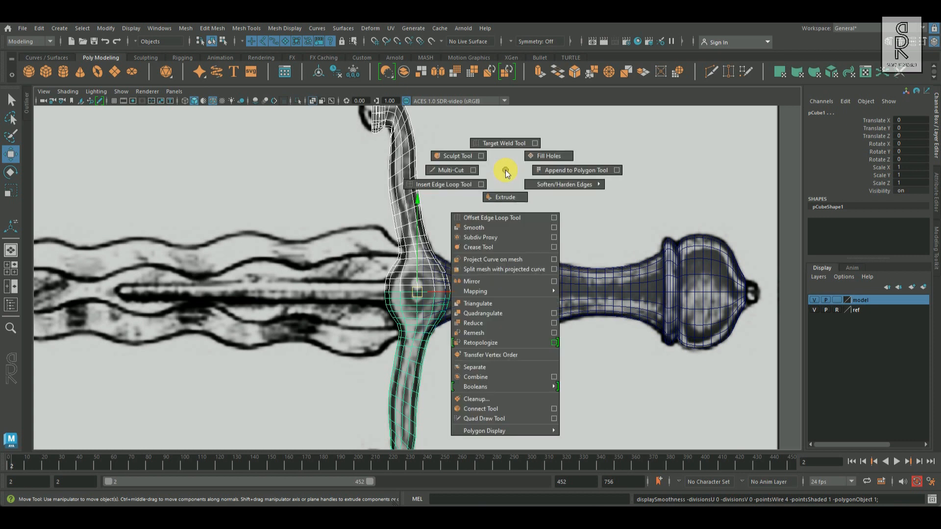
left_click(488, 378)
Merge the vertices along the seam between the two arms with a 0.01 distance threshold and return to object mode
right_click_drag(378, 284, 352, 263)
scroll(392, 340, "up", 5)
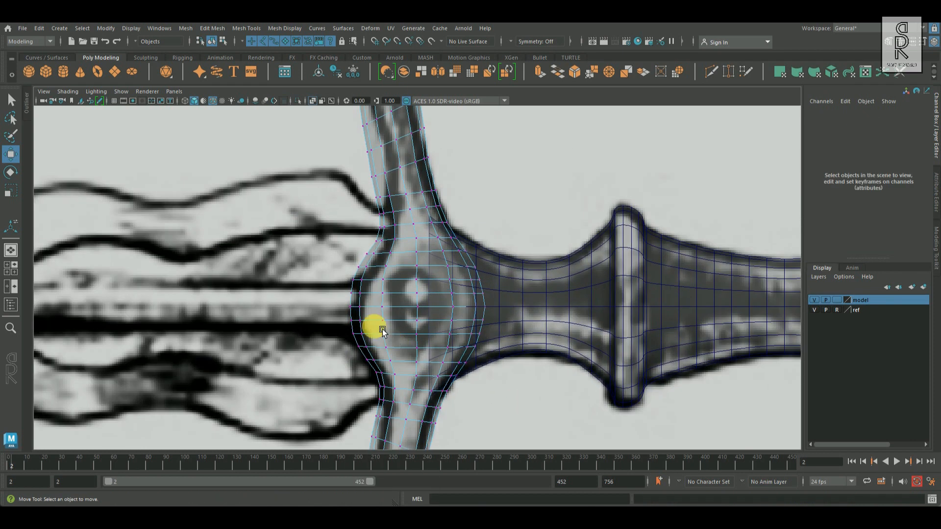
left_click_drag(336, 300, 521, 315)
right_click(401, 310, "shift")
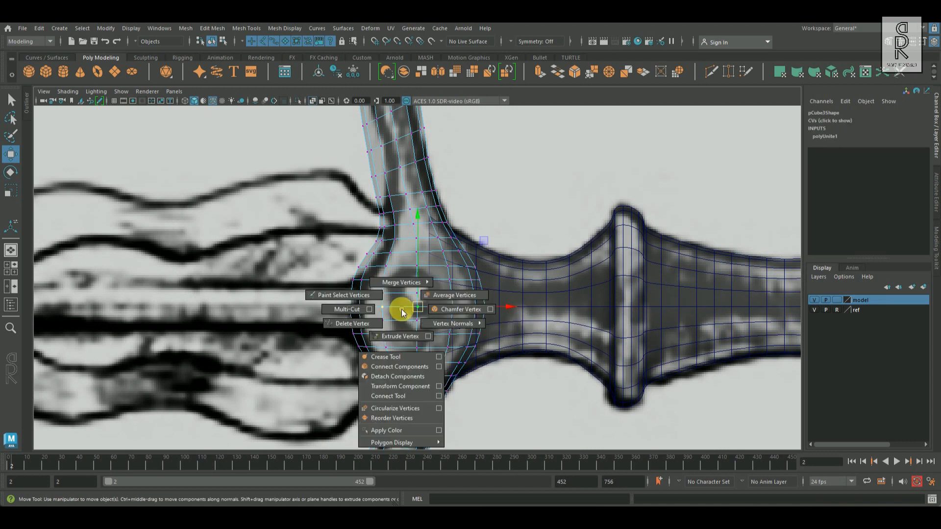
mouse_move(401, 271)
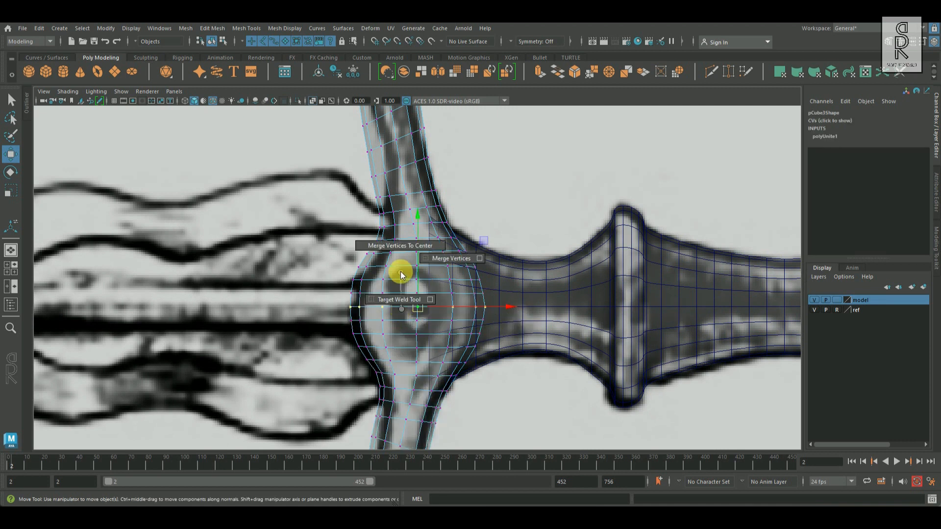
left_click(443, 259)
right_click_drag(393, 226, 454, 204)
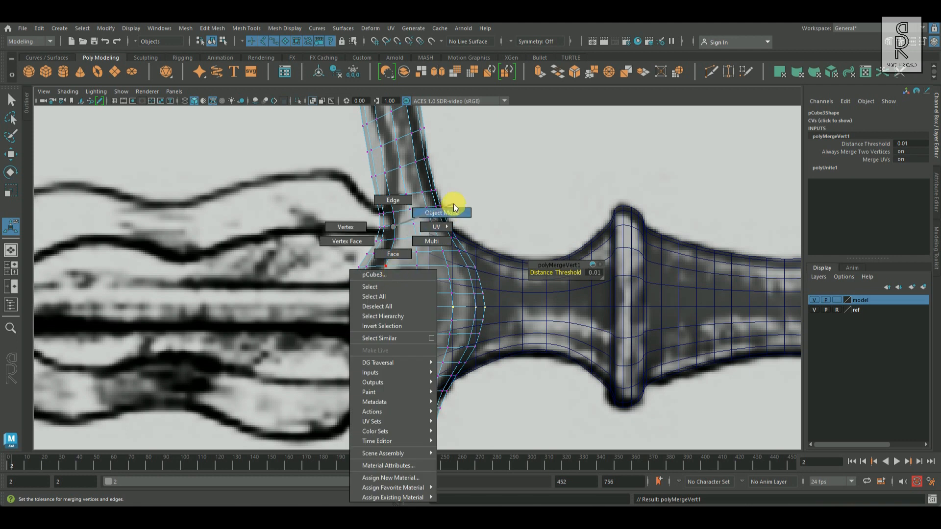
left_click(560, 226)
Inspect the joined crossguard from several angles and compare the whole hilt with the sketch in the front view
left_click_drag(560, 226, 360, 322, "alt")
scroll(373, 365, "up", 5)
left_click(372, 364)
left_click_drag(373, 364, 483, 388, "alt")
key("space")
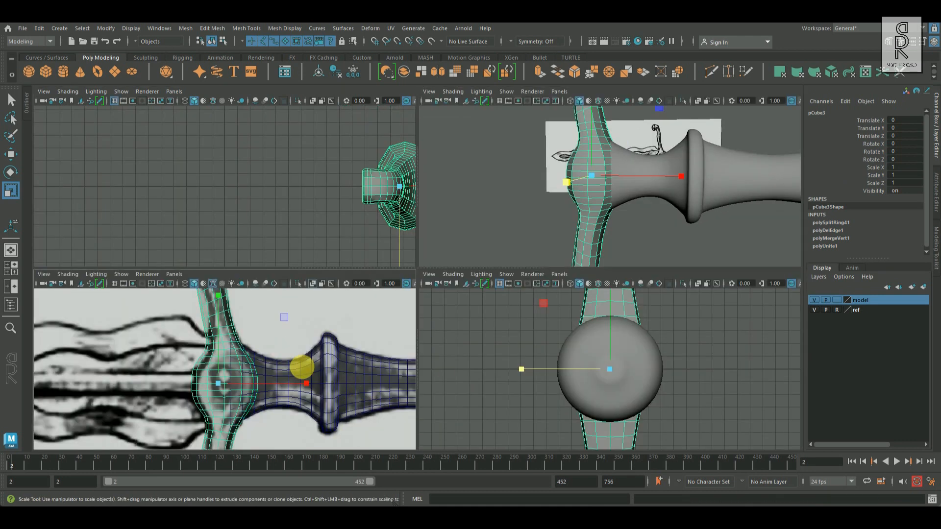
key("space")
scroll(495, 368, "up", 2)
scroll(495, 368, "down", 5)
left_click(495, 369)
scroll(524, 274, "down", 6)
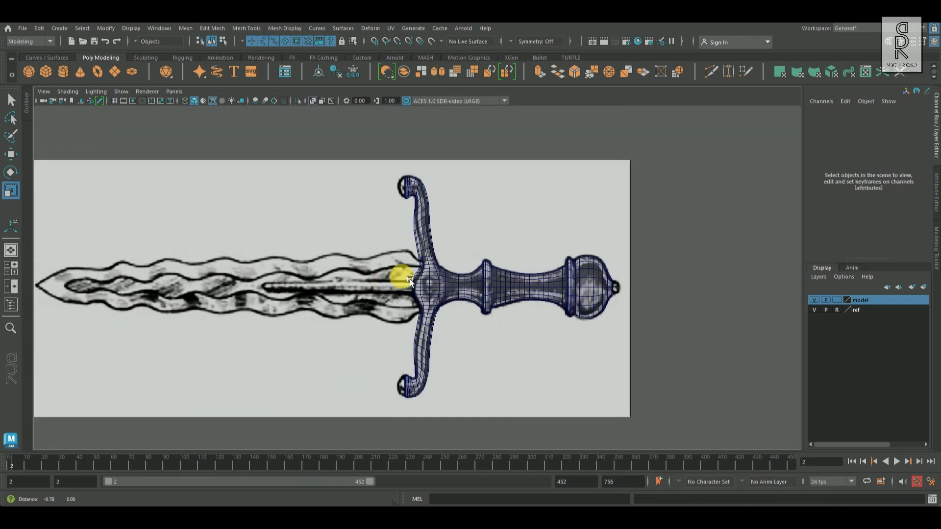
Add the crossguard and handle to the model layer and hide that layer
middle_click_drag(392, 278, 677, 347, "alt")
left_click_drag(781, 368, 779, 368)
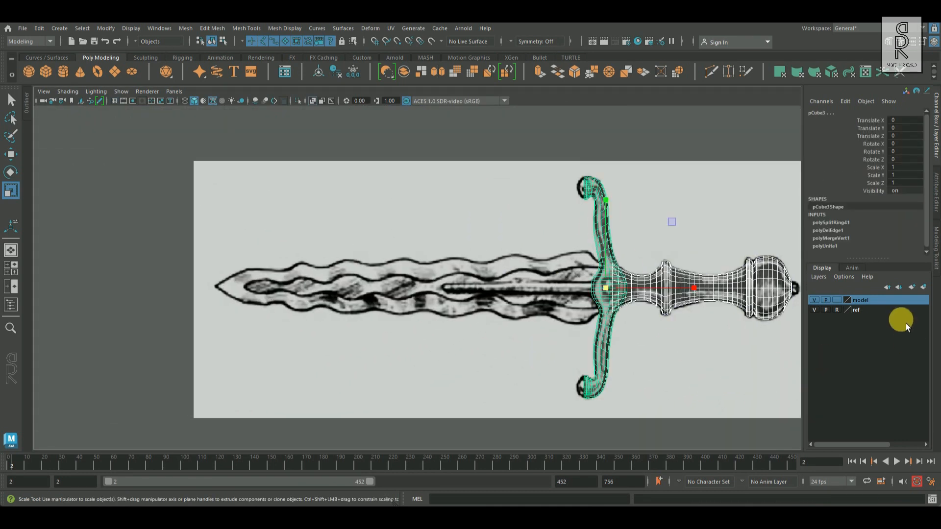
right_click(874, 301)
left_click(879, 326)
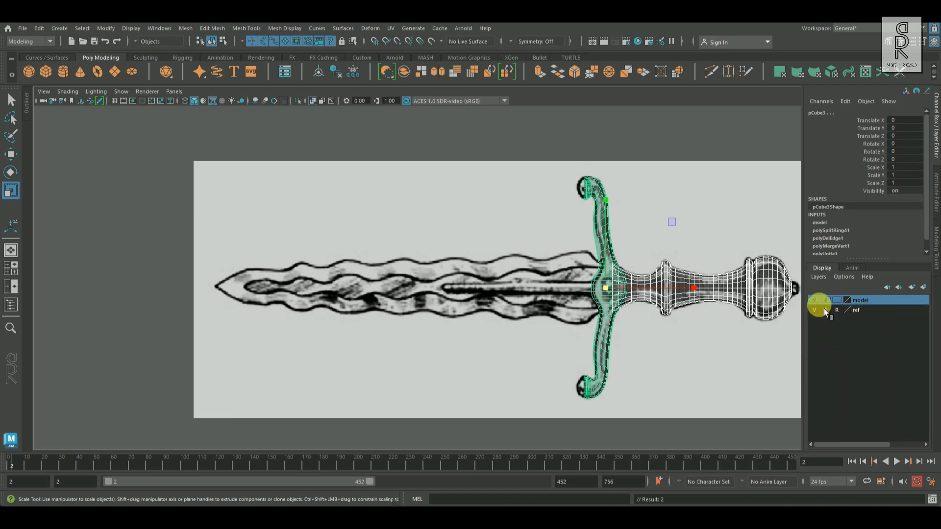
left_click(814, 300)
middle_click_drag(604, 363, 596, 356, "alt")
left_click(722, 368)
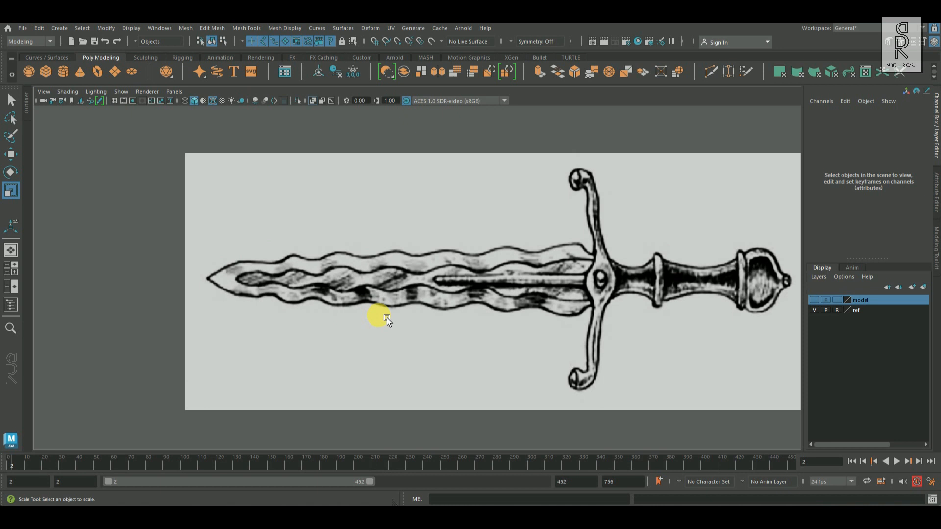
Create a cube over the blade, scale it uniformly to about 9, and stretch its ends to the blade tip and crossguard
left_click(49, 73)
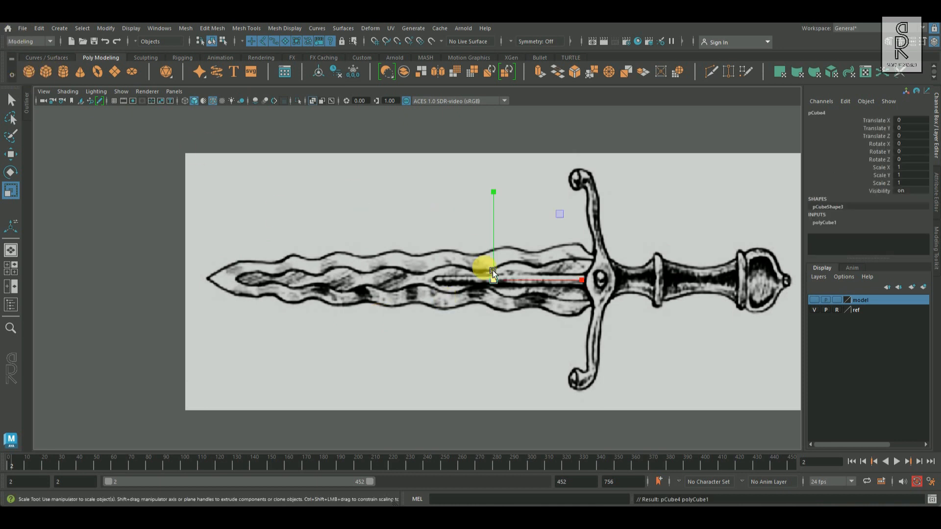
left_click_drag(506, 284, 556, 291)
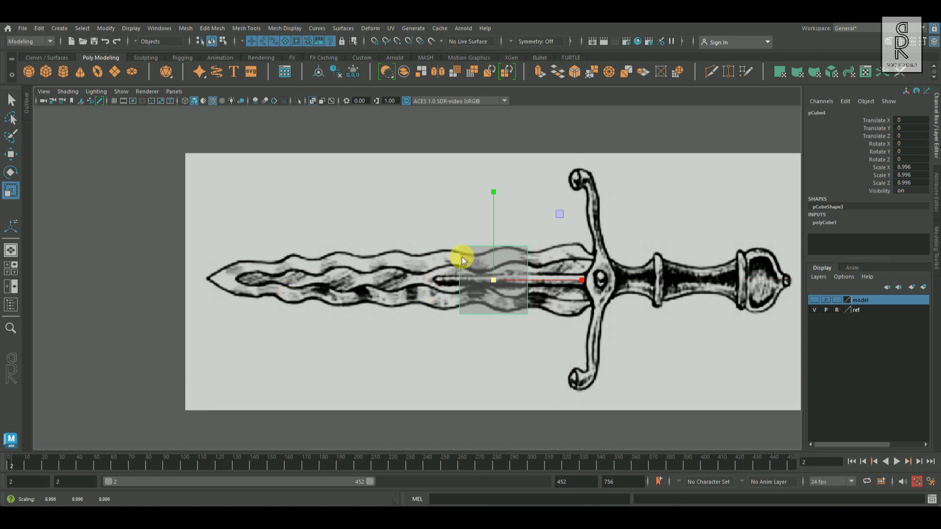
right_click_drag(462, 257, 420, 256)
left_click_drag(424, 223, 495, 367)
left_click(10, 154)
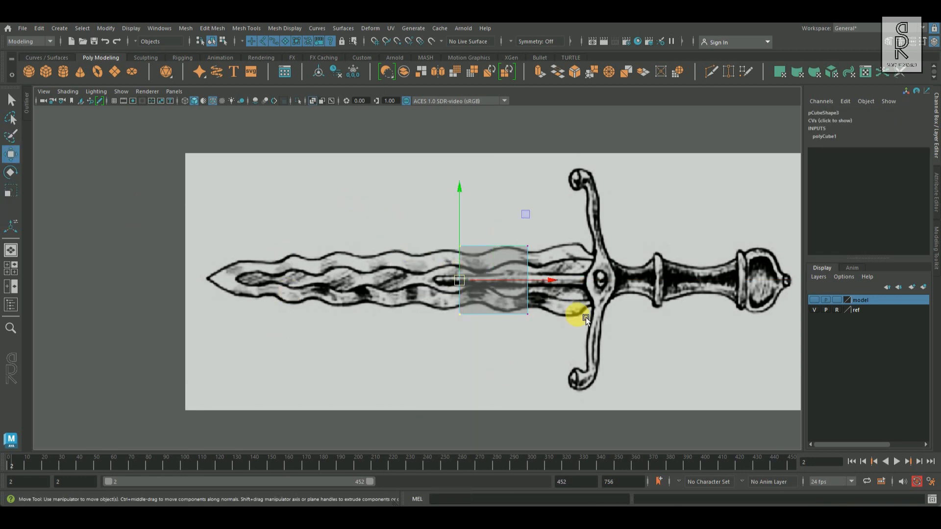
left_click_drag(554, 280, 304, 293)
left_click_drag(511, 214, 651, 352)
left_click_drag(615, 287, 686, 287)
Split the blade block with a lengthwise edge loop through its middle and return to object mode
right_click_drag(334, 249, 336, 201)
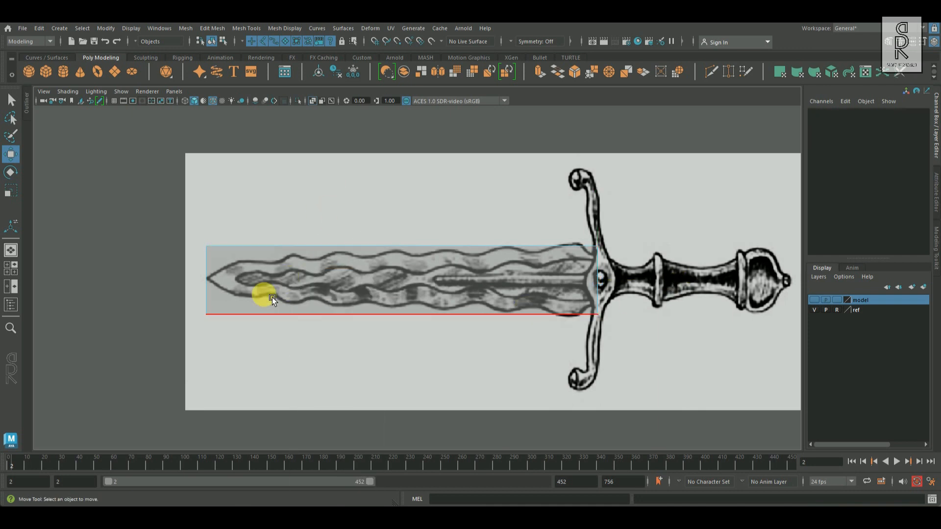
left_click(221, 286)
right_click_drag(369, 282, 370, 284, "ctrl")
right_click_drag(202, 346, 202, 346, "ctrl")
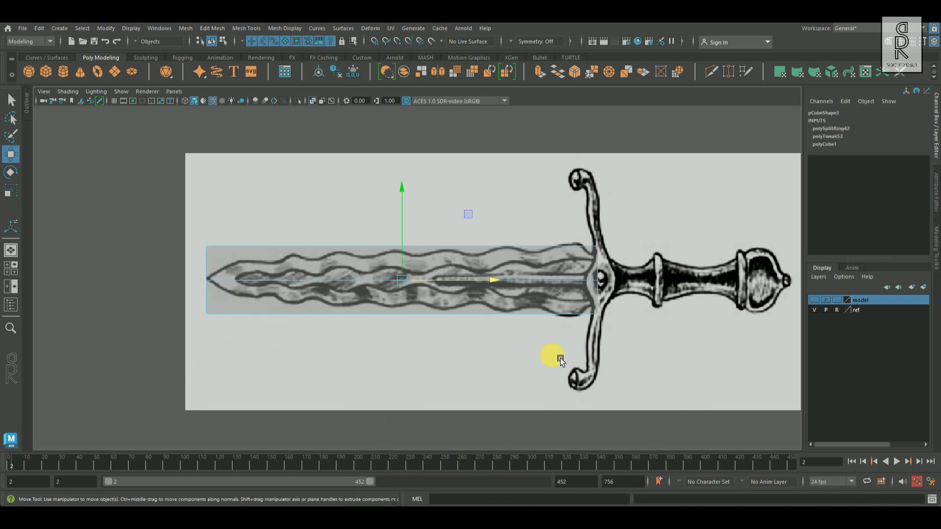
right_click_drag(294, 273, 371, 191)
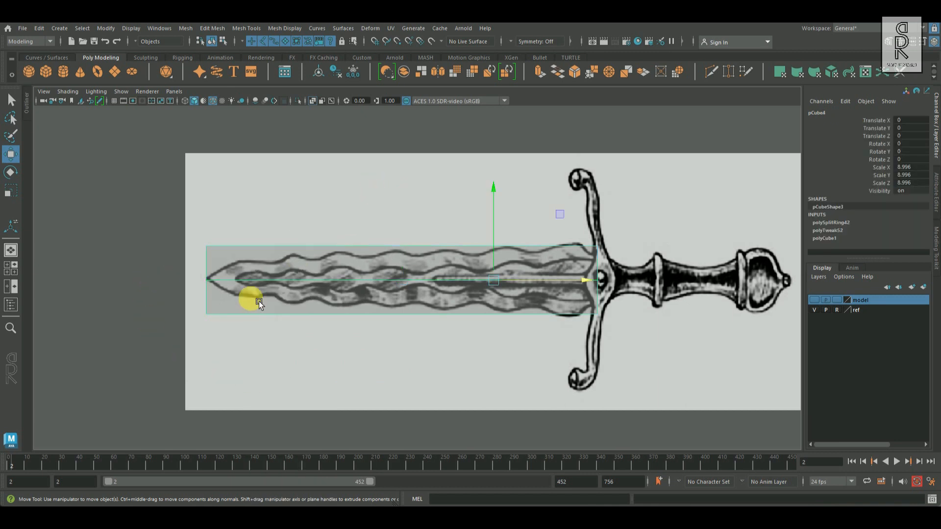
Unlock the ref layer, shift the sketch slightly down to align the blade tip with the block's centreline, and lock it as reference again
left_click(815, 310)
left_click(815, 311)
left_click(837, 310)
left_click(328, 398)
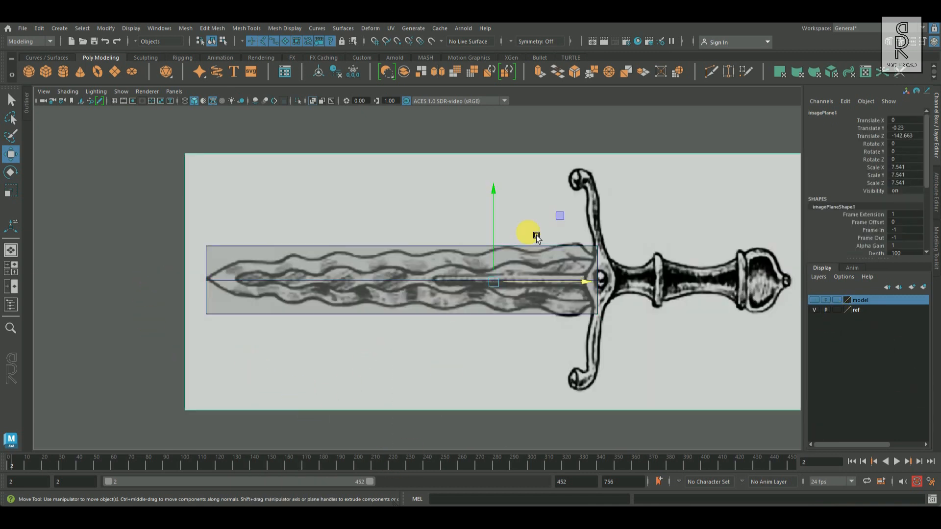
left_click_drag(502, 193, 492, 193)
left_click(837, 310)
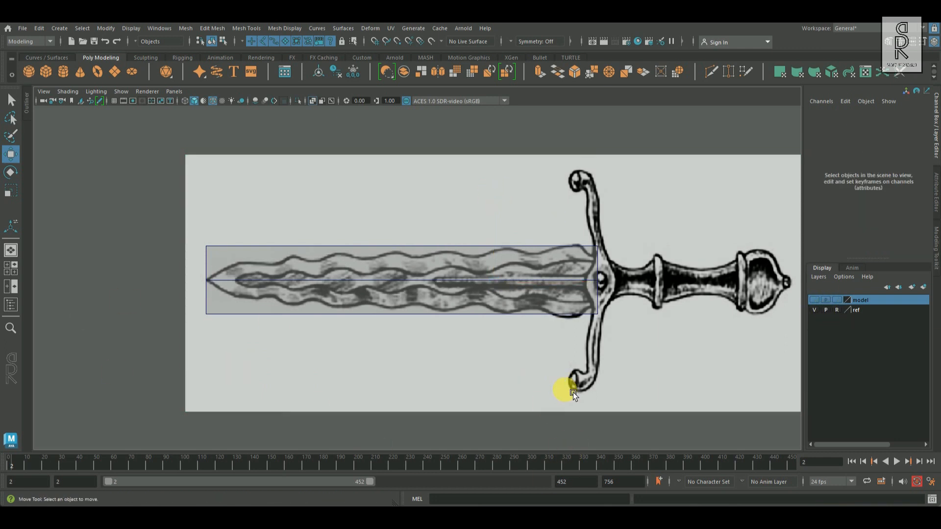
Select the blade block in the perspective view and examine its thickness from several angles
key("space")
key("space")
left_click_drag(462, 325, 422, 319, "alt")
left_click(421, 319)
middle_click_drag(542, 345, 586, 281, "alt")
left_click(11, 190)
right_click_drag(531, 263, 587, 256, "alt")
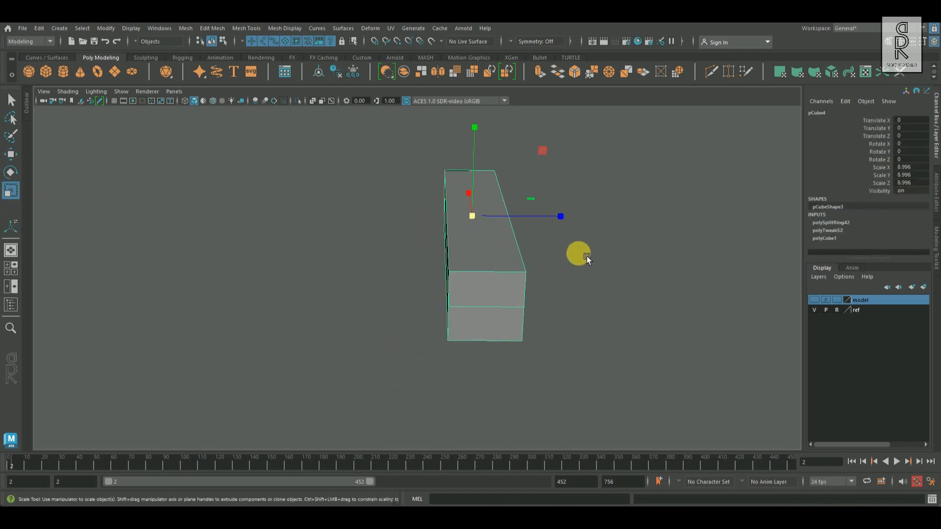
left_click_drag(587, 256, 504, 223, "alt")
Show the model layer to compare the blade block with the hilt from several angles, and hide the layer again
left_click(814, 300)
left_click_drag(559, 240, 536, 259, "alt")
mouse_move(537, 259)
left_mouse_down("alt")
mouse_move(584, 284)
mouse_move(539, 265)
left_mouse_up("alt")
right_click_drag(539, 265, 570, 245, "alt")
left_click_drag(563, 204, 563, 211)
left_click(610, 268)
right_click_drag(612, 271, 543, 245, "alt")
mouse_move(544, 245)
left_mouse_down("alt")
mouse_move(502, 227)
mouse_move(558, 245)
left_mouse_up("alt")
right_click_drag(559, 245, 602, 255, "alt")
left_click(815, 301)
In the front view, cut crosswise edge loops through the blade block at the tip's shoulder and the first wave crests with Multi-Cut
left_click(453, 252)
key("space")
key("space")
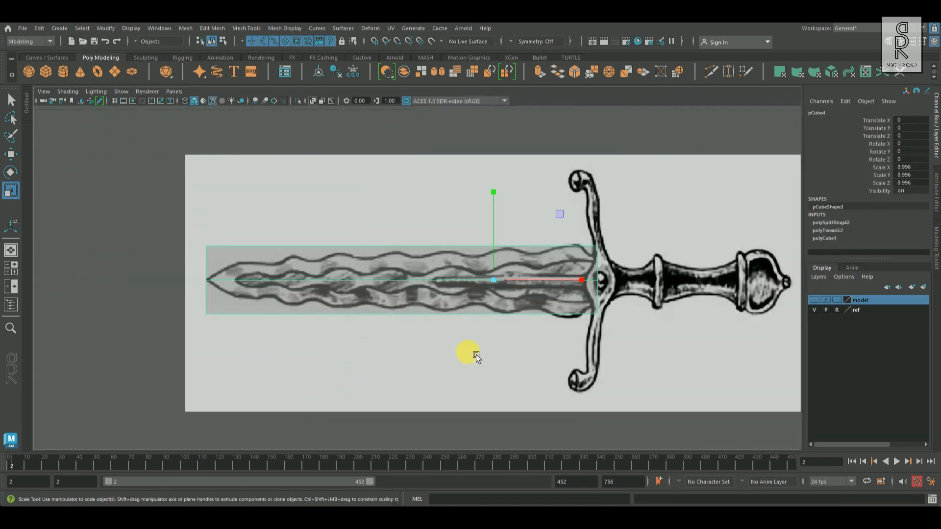
right_click_drag(343, 314, 387, 321, "alt")
middle_click_drag(259, 284, 444, 280, "alt")
right_click_drag(444, 280, 466, 333, "alt")
middle_click_drag(686, 325, 517, 326, "alt")
right_click_drag(517, 326, 500, 319, "alt")
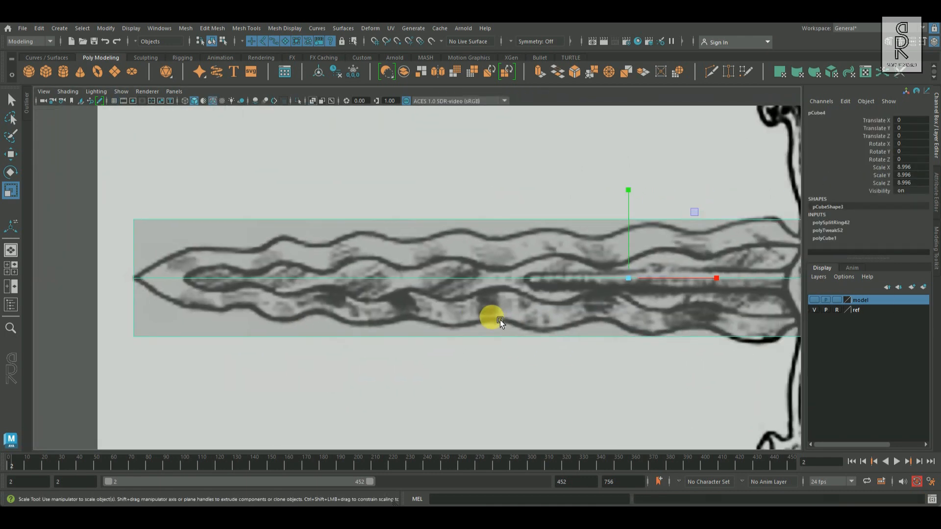
middle_click_drag(289, 273, 372, 270, "alt")
right_click_drag(406, 234, 316, 233, "shift")
middle_click_drag(307, 276, 387, 269, "alt")
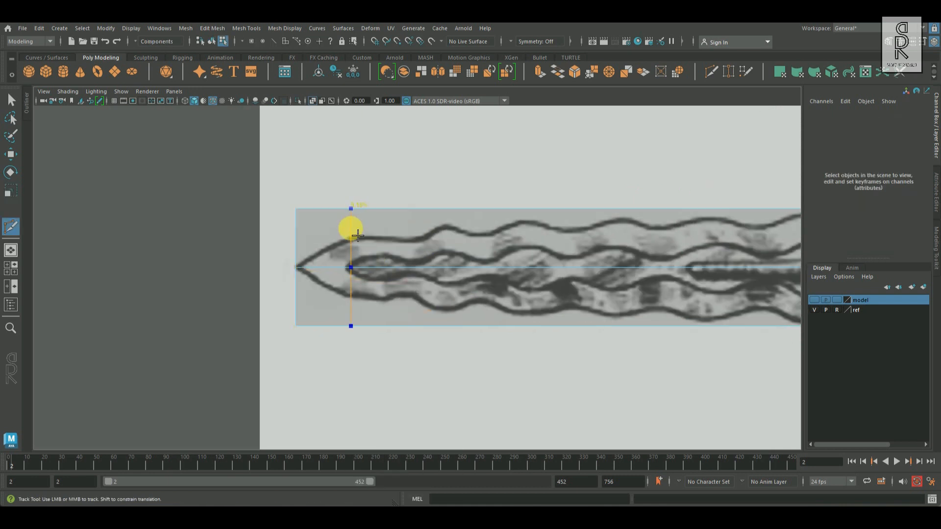
left_click(358, 236, "ctrl")
left_click(444, 227, "ctrl")
middle_click_drag(540, 277, 467, 275, "alt")
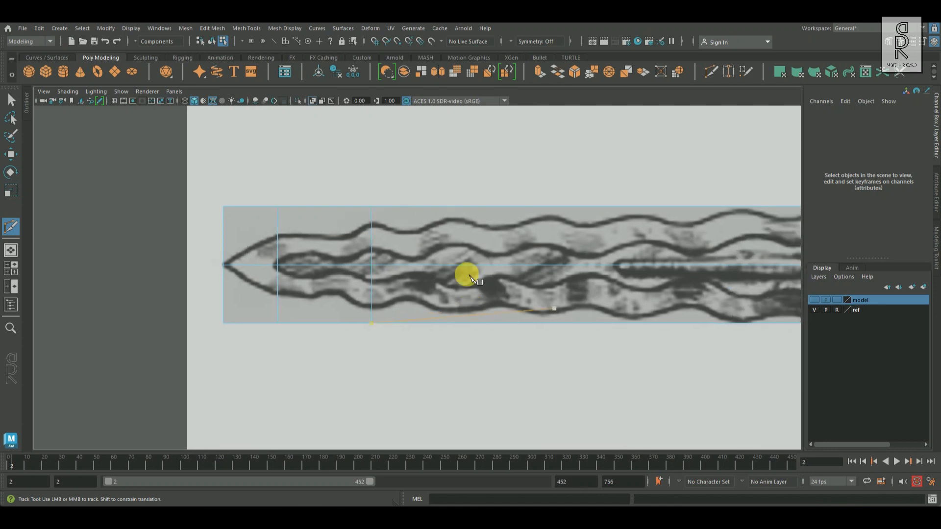
left_click(449, 225, "ctrl")
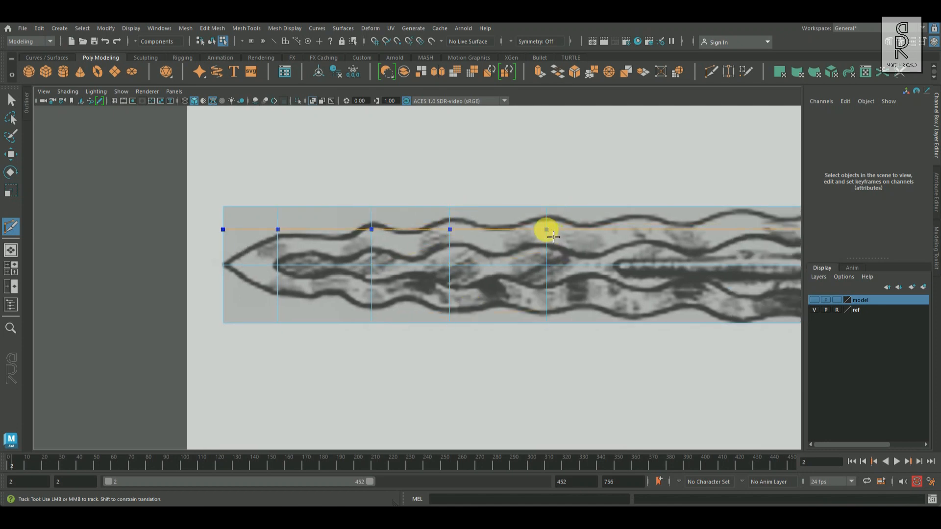
Cut further crosswise edge loops through the blade block at the remaining wave crests toward the crossguard
middle_click_drag(632, 240, 504, 241, "alt")
left_click(512, 235, "ctrl")
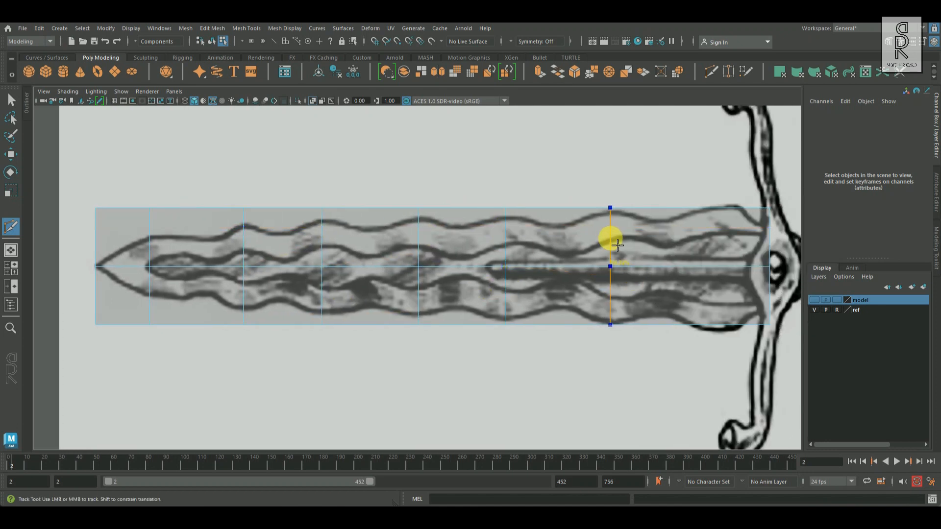
left_click(617, 245, "ctrl")
left_click(714, 236, "ctrl")
middle_click_drag(220, 401, 435, 400, "alt")
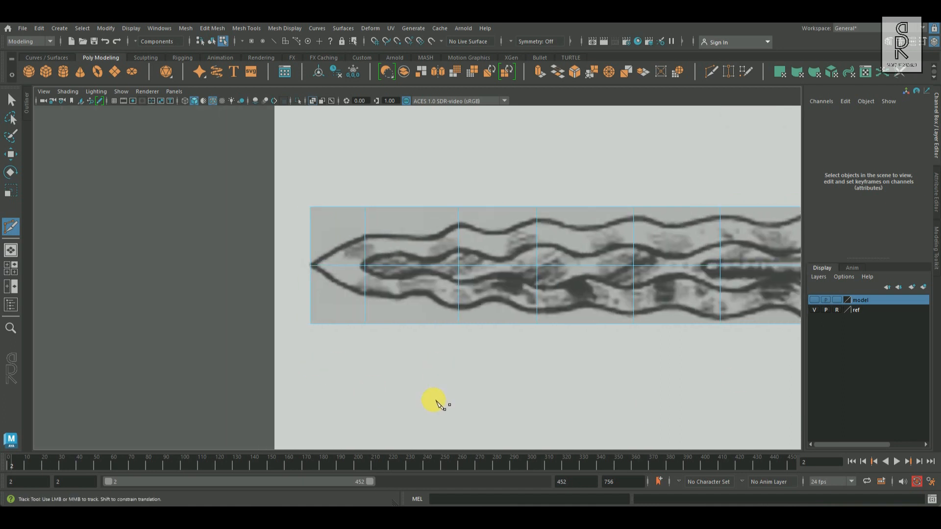
Scale the blade's end vertices vertically toward a point and move the upper and lower ones slightly inward from the tip
key("q")
right_click_drag(349, 227, 275, 213)
left_click_drag(296, 188, 350, 341)
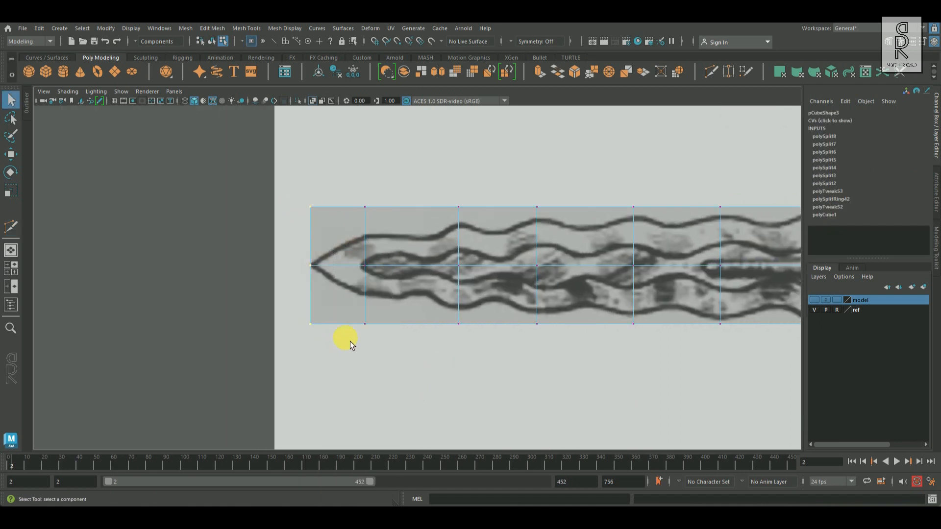
key("r")
left_click_drag(321, 182, 322, 226)
left_click(11, 154)
left_click_drag(398, 265, 413, 268)
key("ctrl+z")
left_click_drag(294, 259, 320, 275, "ctrl")
left_click_drag(398, 266, 413, 269)
Scale the second vertex column vertically to match the sketched width at the tip's shoulder
left_click(11, 192)
left_click_drag(327, 182, 382, 339)
left_click_drag(371, 181, 380, 226)
Move and scale the upper and lower tip vertices so they follow the pointed outline of the sketch
left_click(407, 270)
left_click_drag(318, 225, 349, 304)
left_click(12, 155)
left_click_drag(424, 269, 420, 269)
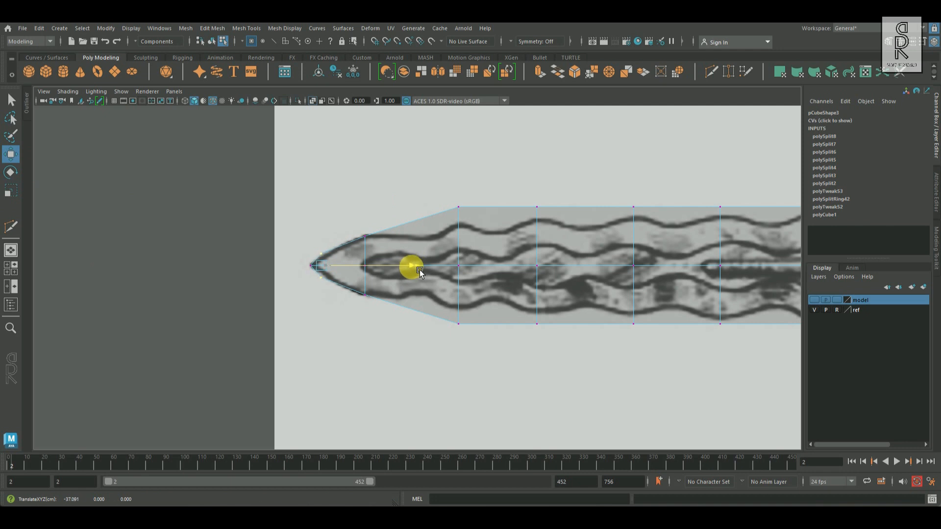
key("r")
left_click_drag(330, 182, 331, 207)
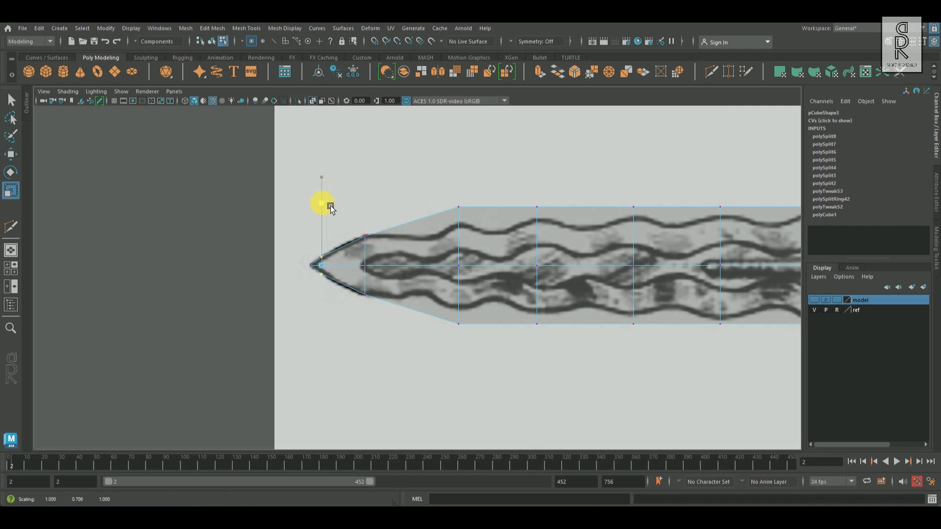
key("w")
left_click_drag(399, 278, 414, 269)
key("r")
left_click_drag(330, 185, 337, 171)
Scale each remaining vertex column along the blade vertically to match the sketched wave crests and the guard end
left_click_drag(444, 194, 473, 338)
left_click_drag(460, 174, 460, 200)
middle_click_drag(520, 177, 451, 164, "alt")
left_click_drag(454, 194, 480, 314)
left_click_drag(468, 165, 472, 185)
middle_click_drag(591, 193, 481, 193, "alt")
left_click_drag(480, 193, 449, 181)
middle_click_drag(545, 175, 477, 185, "alt")
left_click_drag(562, 162, 618, 371)
left_click_drag(579, 181, 578, 189)
left_click_drag(703, 384, 674, 169)
left_click_drag(732, 184, 740, 210)
Split the blade with additional crosswise edge loops midway between the crest loops, from the tip to the guard
middle_click_drag(221, 321, 387, 228, "alt")
right_click_drag(398, 227, 396, 197)
left_click(361, 220)
key("q")
right_click_drag(486, 230, 391, 277, "ctrl")
right_click_drag(563, 229, 666, 319, "ctrl")
scroll(694, 284, "down", 2)
left_click(713, 262)
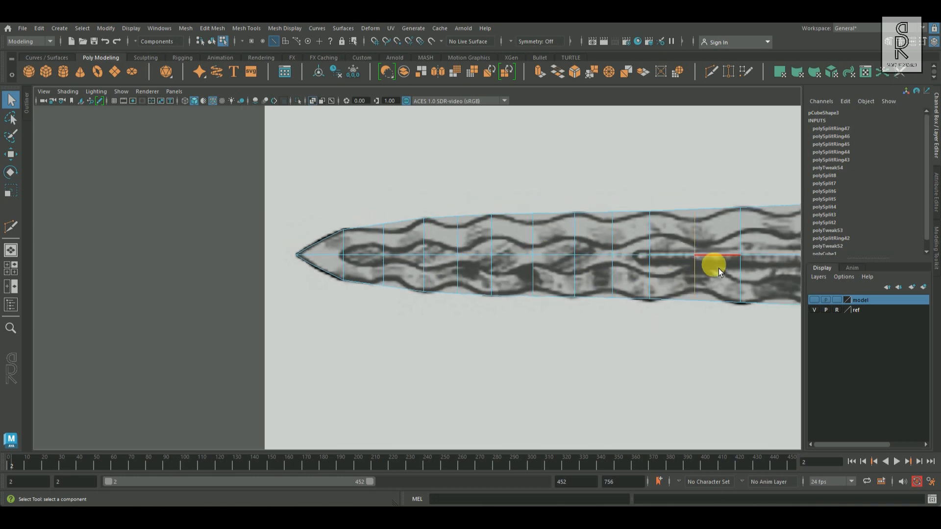
key("g")
scroll(720, 263, "down", 2)
left_click(730, 263)
key("g")
scroll(709, 313, "down", 1)
Scale the first two midway edge loops behind the tip vertically down to the sketched outline
middle_click_drag(687, 294, 555, 282, "alt")
scroll(555, 282, "up", 2)
middle_click_drag(253, 272, 430, 286, "alt")
scroll(430, 286, "up", 2)
double_click(369, 230)
key("r")
left_click_drag(371, 160, 373, 175)
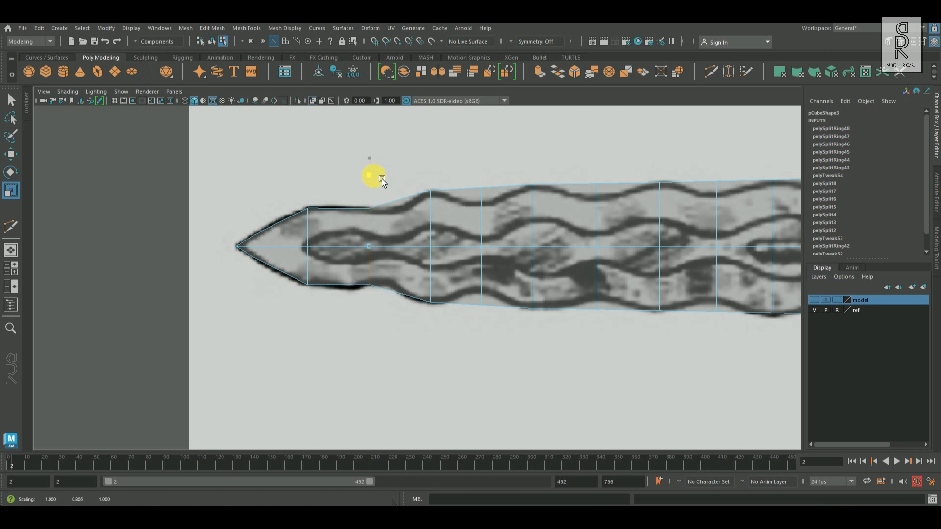
middle_click_drag(483, 215, 432, 199, "alt")
double_click(431, 199)
left_click_drag(431, 144, 432, 166)
Scale the midway edge loops along the rest of the blade vertically so they meet the sketched wave valleys
middle_click_drag(550, 204, 464, 206, "alt")
double_click(464, 206)
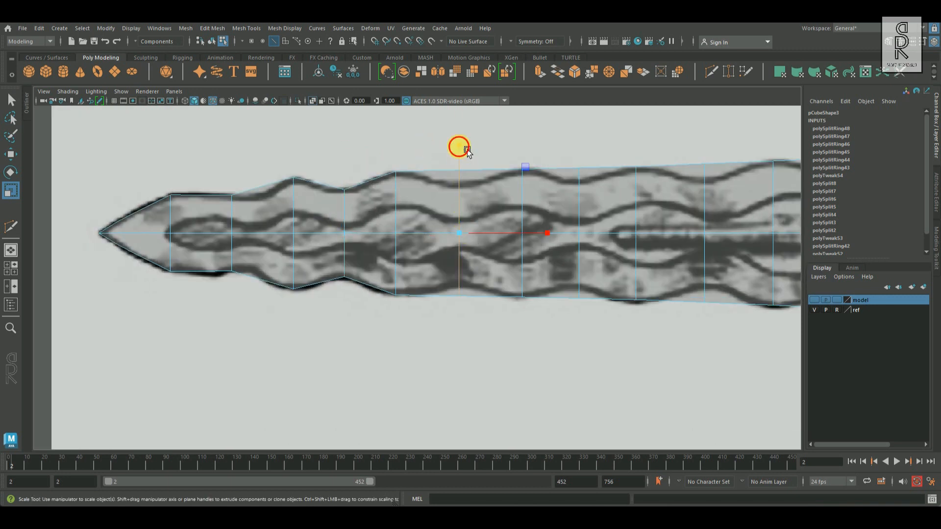
left_click_drag(458, 147, 458, 167)
double_click(580, 199)
left_click_drag(579, 145, 580, 164)
middle_click_drag(708, 200, 501, 200, "alt")
double_click(497, 199)
left_click_drag(497, 145, 499, 164)
double_click(634, 197)
left_click_drag(634, 146, 634, 163)
Cut a crosswise edge loop close to the guard end of the blade and scale it to the sketched outline
middle_click_drag(742, 211, 661, 213, "alt")
right_click_drag(659, 200, 679, 174, "shift")
left_click(661, 175, "ctrl")
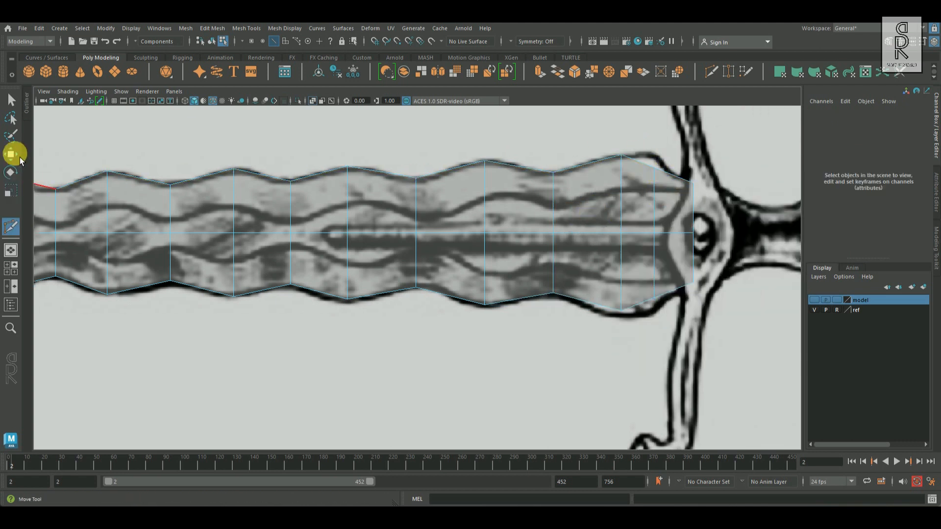
left_click(11, 190)
left_click_drag(663, 128, 662, 131)
Select all the crosswise edge loops along the blade and bevel them to round the wave crests and valleys
scroll(574, 256, "down", 1)
middle_click_drag(128, 316, 287, 310, "alt")
scroll(451, 313, "up", 1)
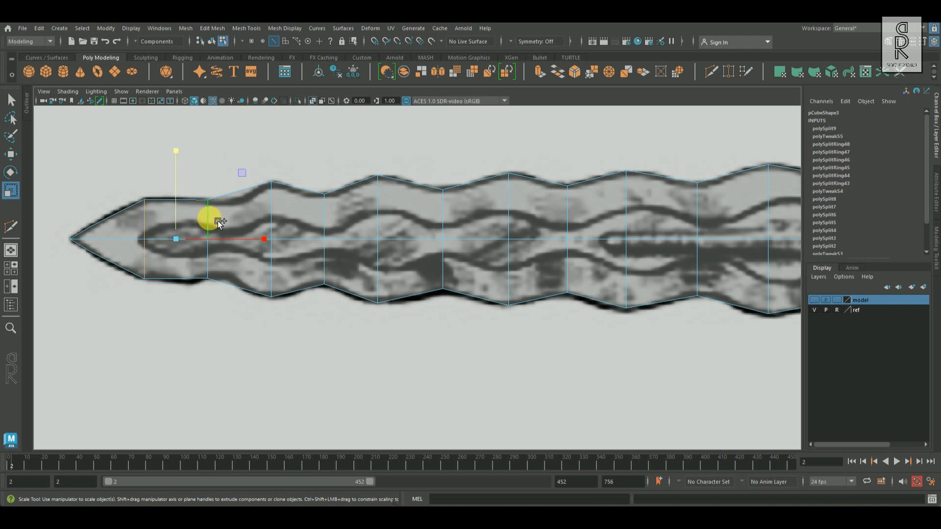
double_click(338, 211, "shift")
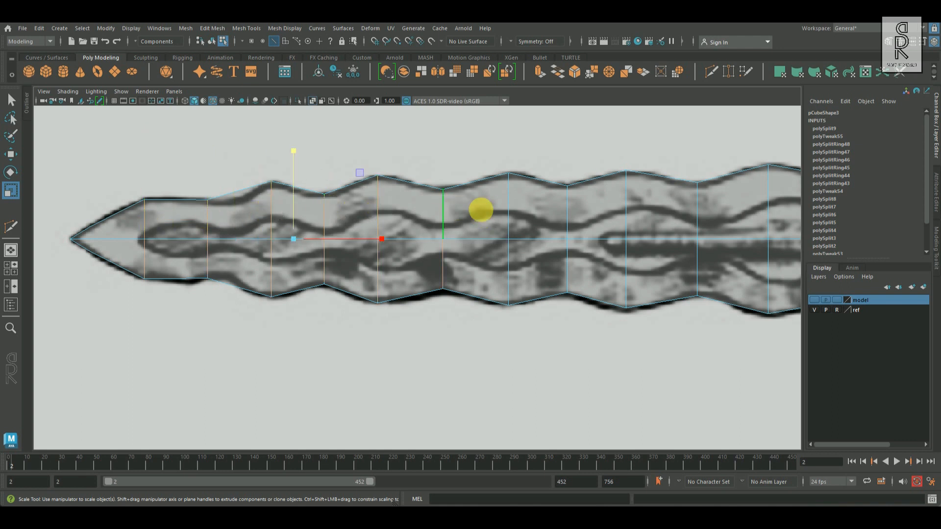
double_click(589, 214, "shift")
middle_click_drag(699, 209, 459, 223, "alt")
double_click(537, 198, "shift")
middle_click_drag(284, 257, 696, 248, "alt")
middle_click_drag(329, 272, 251, 278, "alt")
right_click_drag(329, 192, 380, 189, "shift")
left_click_drag(548, 283, 560, 282)
Insert a crosswise edge loop between the bevelled loops near the tip and scale it to the outline
middle_click_drag(394, 278, 361, 303, "alt")
left_click(336, 171)
right_click_drag(405, 189, 399, 243, "ctrl")
left_click(16, 202)
left_click(300, 203)
mouse_move(300, 147)
left_mouse_down()
mouse_move(307, 156)
mouse_move(272, 154)
mouse_move(293, 141)
left_mouse_up()
Fine-tune the vertical scale of the edge loops around the tip and first crest to follow the sketched curve
left_click(264, 199)
left_click(282, 191)
left_click(352, 181)
left_click(369, 183)
left_click_drag(351, 138, 371, 136)
left_click(388, 179)
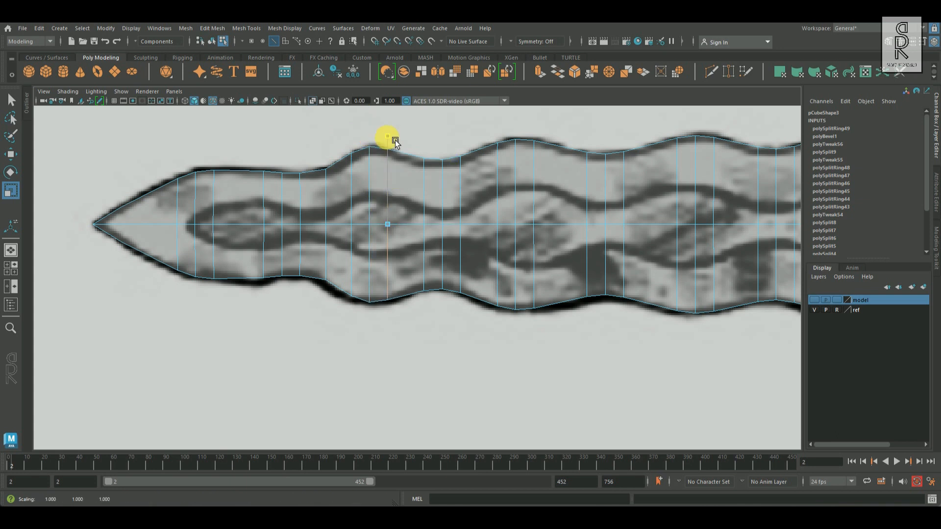
left_click(375, 210)
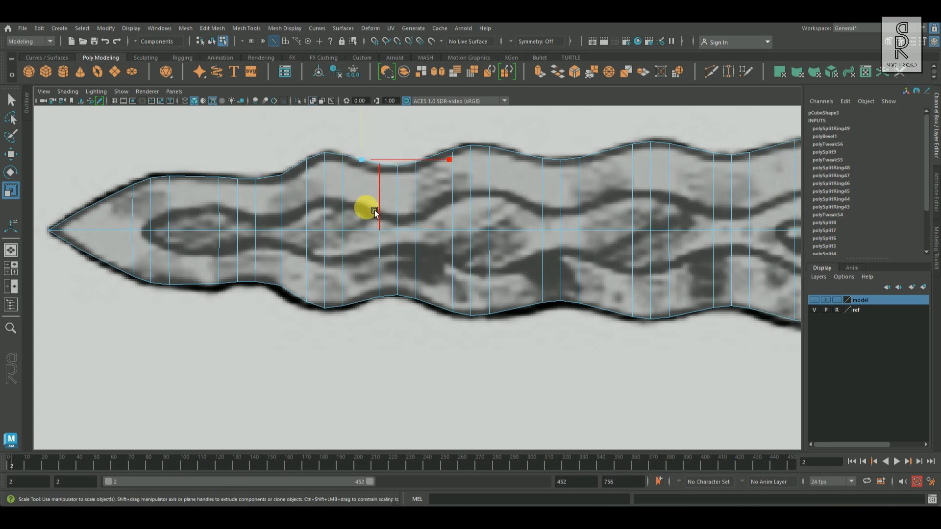
left_click(195, 215)
left_click_drag(202, 145, 204, 148)
Insert an edge loop between the first crest and valley, and scale the neighbouring loops up to the second crest
left_click(375, 162)
right_click_drag(379, 161, 379, 206, "ctrl")
left_click_drag(362, 142, 398, 145)
double_click(379, 186)
double_click(397, 187)
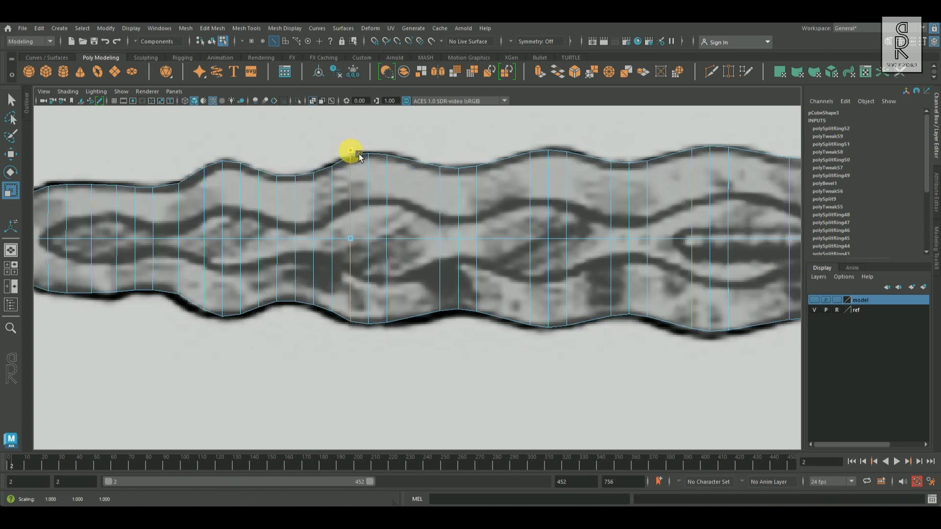
left_click_drag(350, 151, 351, 150)
double_click(368, 171)
left_click_drag(368, 151, 369, 149)
Insert more crosswise edge loops between the following crests and valleys and scale each one to the wavy outline
left_click(414, 161)
right_click_drag(415, 162, 416, 184, "ctrl")
left_click_drag(413, 153, 413, 156)
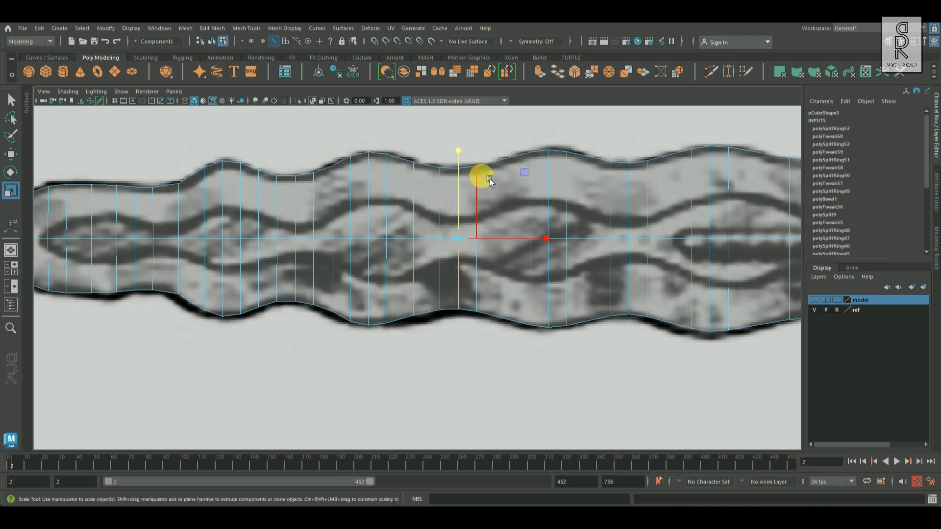
left_click(539, 159)
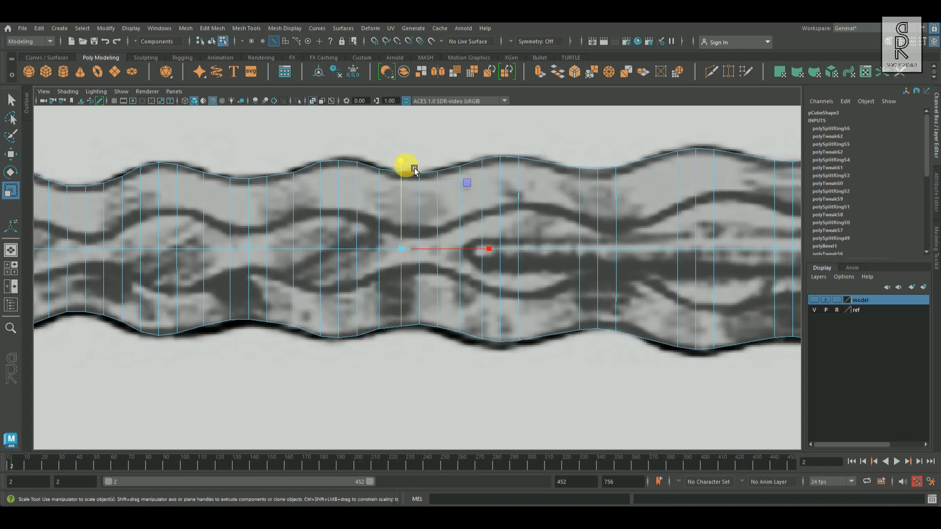
left_click(583, 192)
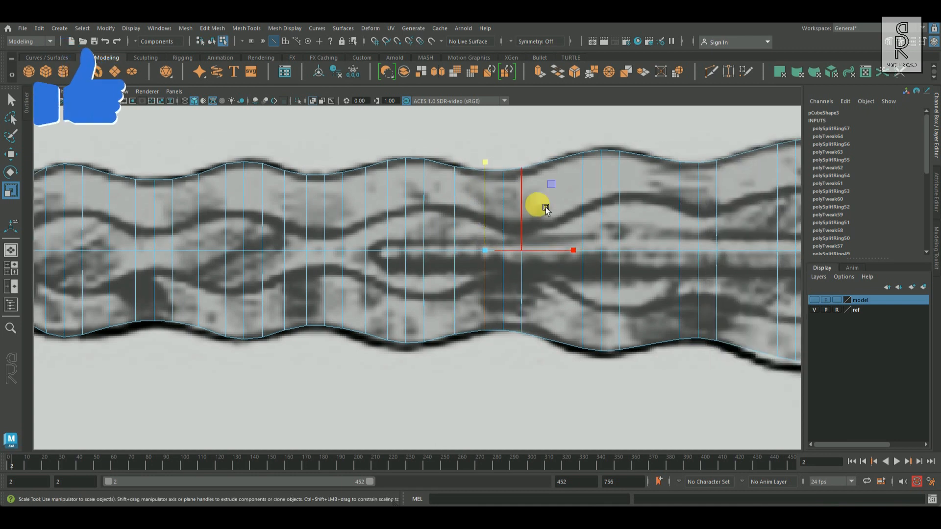
left_click_drag(554, 162, 504, 165)
Select the edge loops around the valley before the last full crest and reposition one along the blade's length
double_click(522, 184)
double_click(506, 180)
double_click(489, 185)
key("w")
left_click_drag(563, 250, 601, 252)
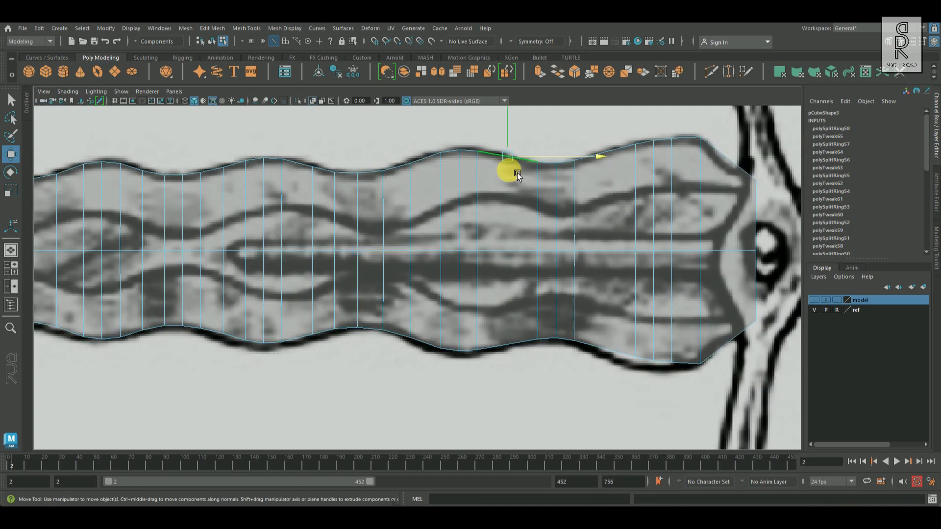
Scale the loop past the last full crest to the outline and shift its crest neighbour about 2.3 cm toward the guard
double_click(509, 164)
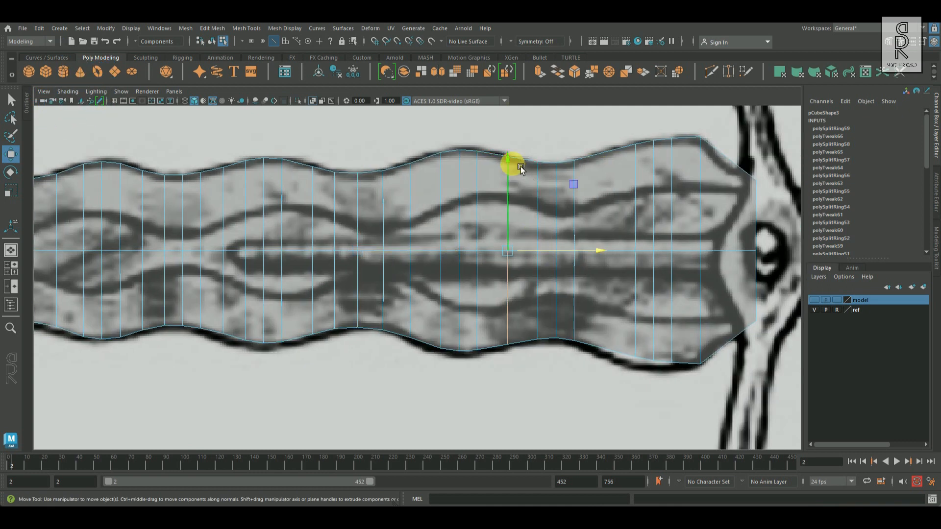
key("r")
left_click_drag(509, 167, 509, 165)
double_click(478, 187)
key("w")
left_click_drag(565, 251, 566, 251)
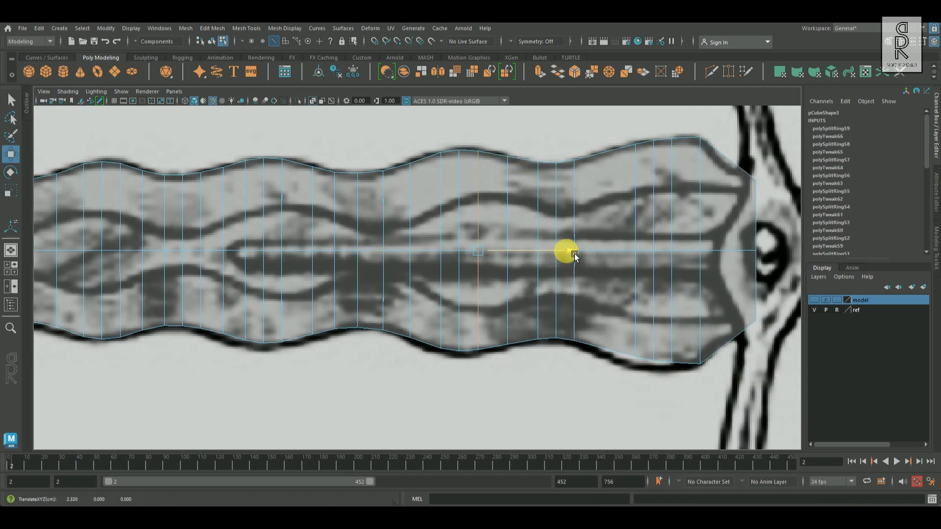
Scale the shifted crest loop and its valley neighbour to the wavy outline, and narrow the loop beside the guard
key("e")
key("r")
left_click_drag(485, 165, 485, 163)
double_click(442, 181)
key("w")
left_click_drag(534, 252, 529, 250)
key("r")
left_click_drag(438, 164, 438, 166)
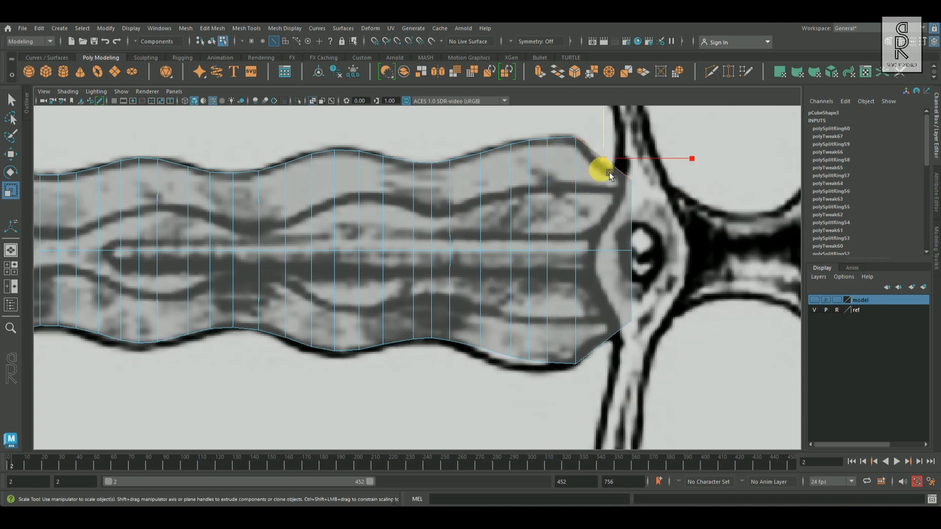
left_click_drag(610, 172, 608, 173)
Bevel the last crest's edge loop with a fraction of 0.42 and the loop beside the guard with 2 segments and a fraction of 0.5
double_click(575, 165)
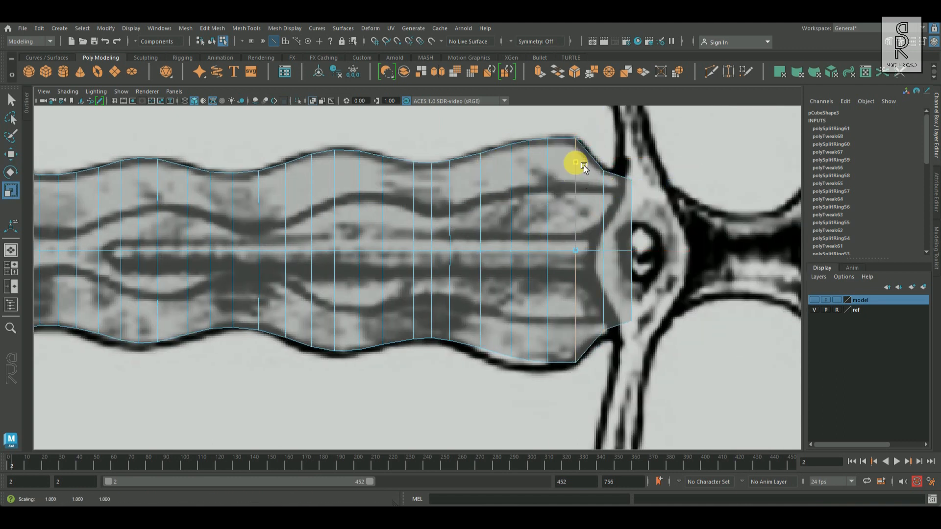
key("ctrl+b")
left_click_drag(547, 274, 542, 273)
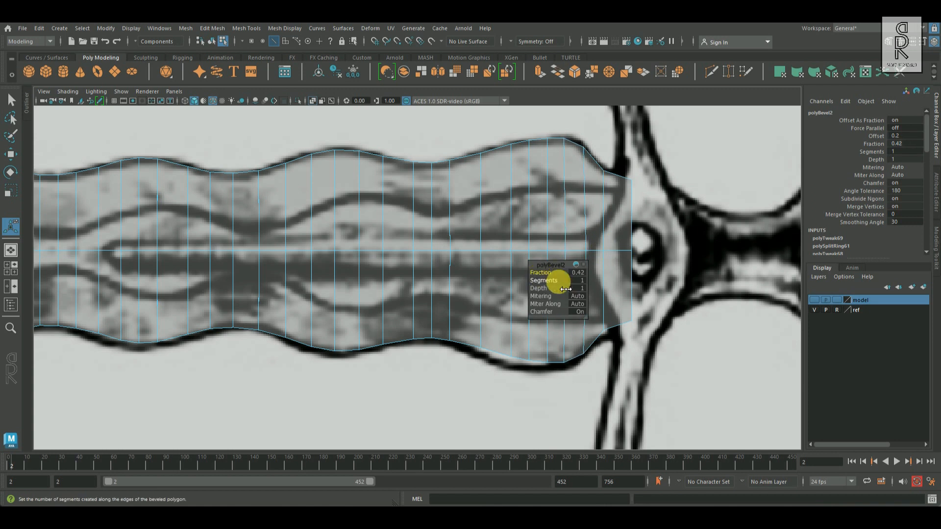
key("r")
double_click(583, 166)
double_click(604, 264)
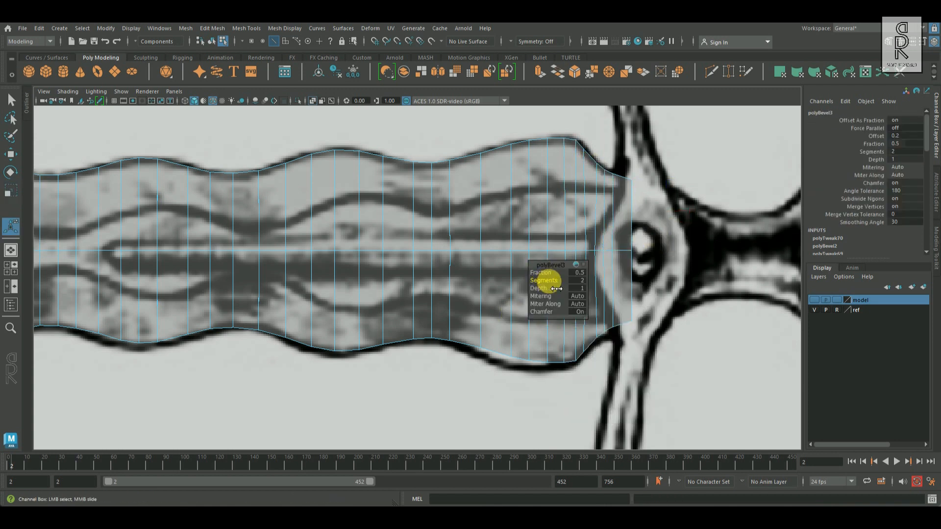
Return the blade to object mode and save the scene
key("w")
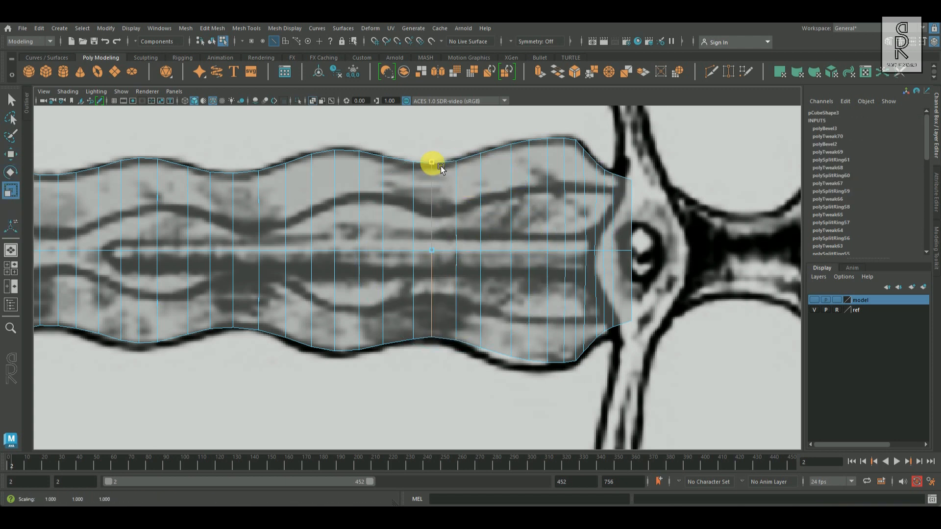
scroll(537, 278, "down", 8)
key("F8")
left_click(363, 335)
left_click(441, 289)
key("ctrl+s")
key("space")
key("space")
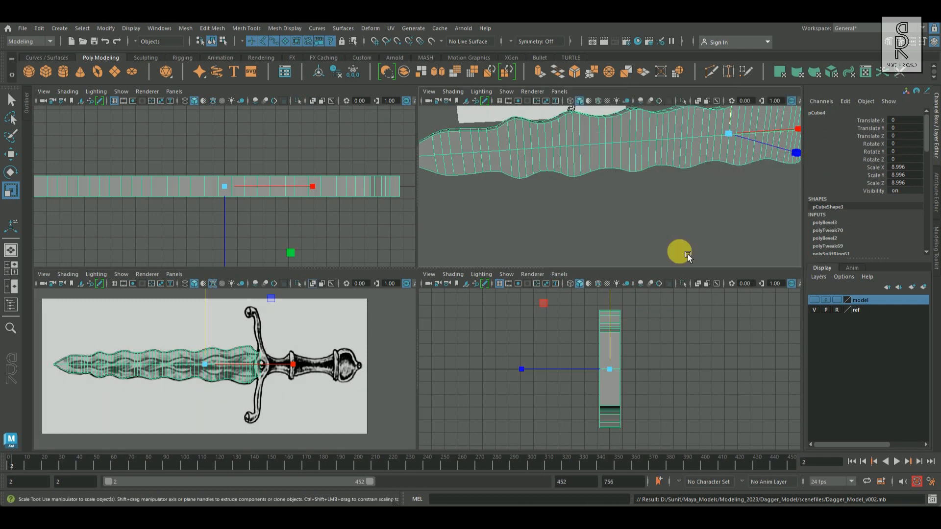
Insert a lengthwise edge loop through the middle of the blade's thickness, running around its wavy rim
left_click_drag(441, 287, 486, 233, "alt")
right_click_drag(486, 233, 479, 175)
left_click_drag(479, 175, 515, 246, "alt")
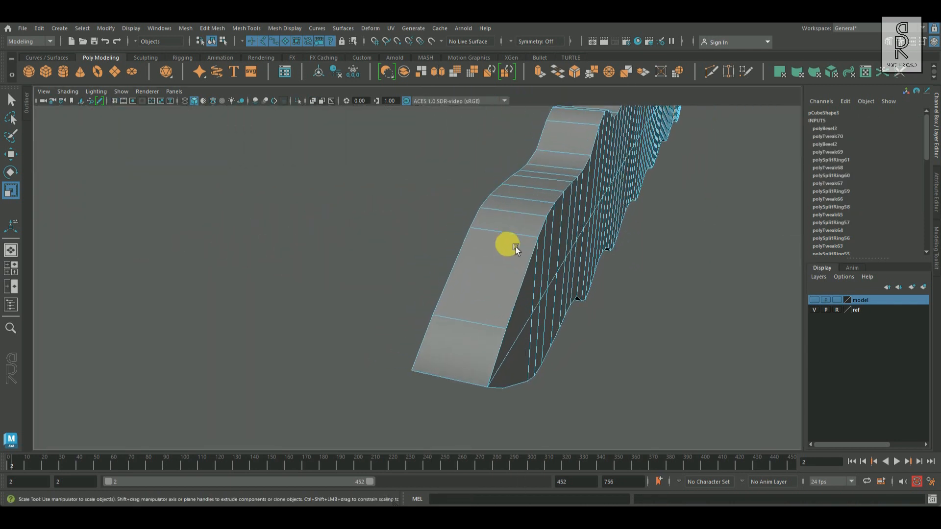
right_click(661, 226, "ctrl")
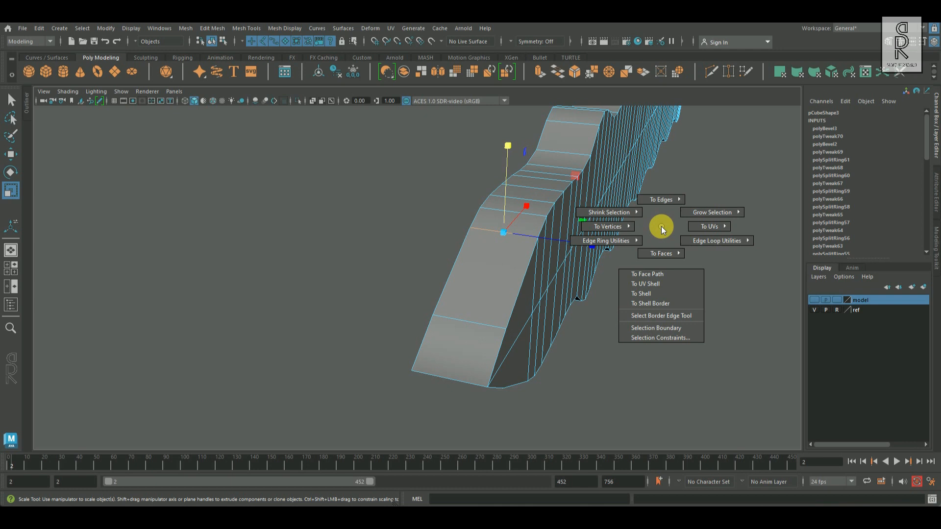
left_click(536, 280)
Delete the faces of the blade's back half, including the rim strip behind the middle edge loop
left_click_drag(781, 330, 546, 279, "alt")
right_click_drag(537, 260, 543, 266)
left_click(543, 267)
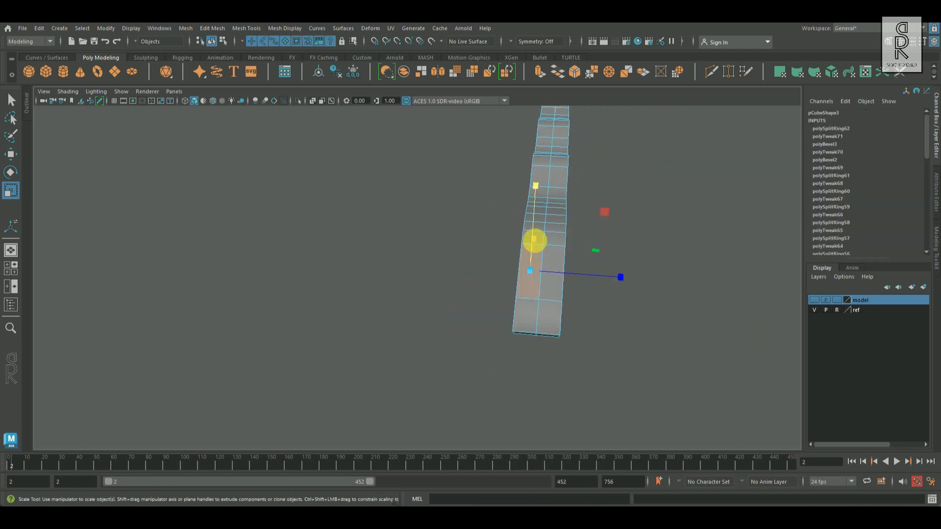
double_click(549, 237)
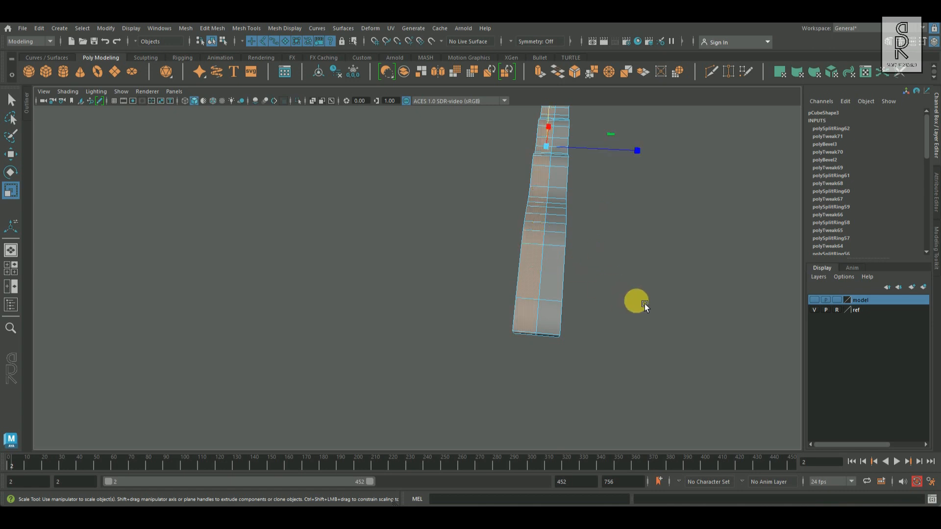
key("Delete")
double_click(536, 234)
key("Delete")
Delete the end-cap faces at the guard end of the half blade
left_click_drag(377, 339, 521, 214, "alt")
right_click_drag(521, 214, 522, 154)
double_click(495, 218)
left_click_drag(557, 273, 669, 274, "alt")
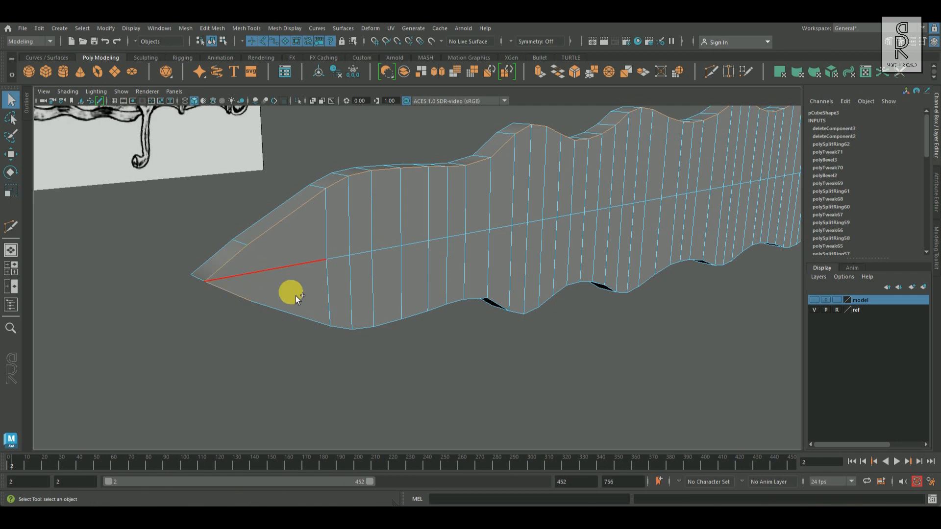
left_click_drag(512, 342, 482, 237, "alt")
right_click_drag(474, 211, 472, 231)
left_click(478, 213)
left_click(570, 282)
Bevel the blade's front outline edges with a fraction of about 0.89
left_click_drag(569, 282, 506, 288, "alt")
right_click_drag(490, 206, 496, 168)
left_click(494, 202)
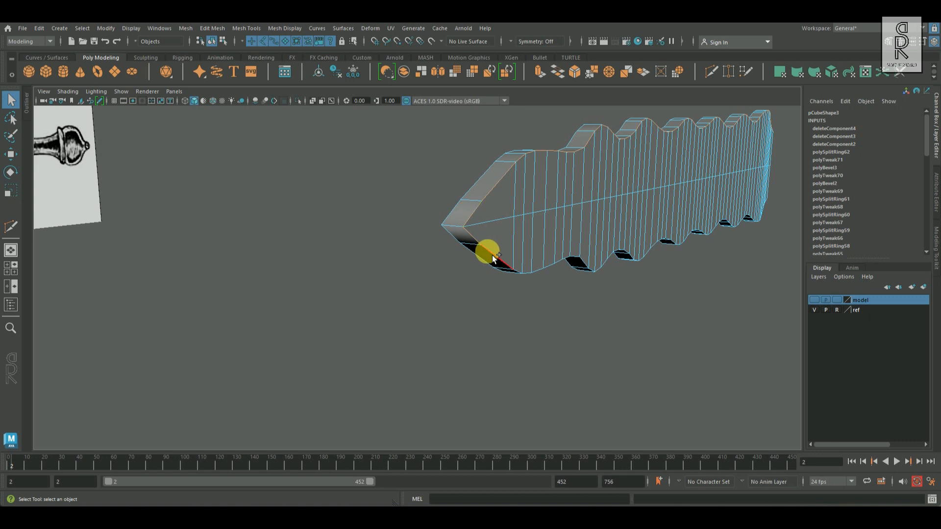
left_click_drag(534, 269, 555, 267, "alt")
right_click_drag(616, 181, 656, 180, "shift")
left_click_drag(431, 273, 533, 295, "alt")
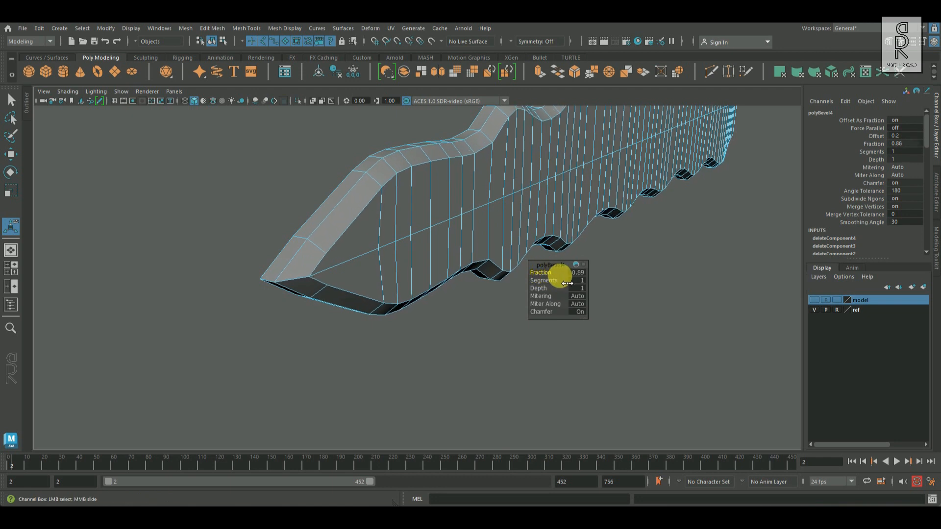
Slide the outer bevel edge loop outward to the blade's back rim with the Slide Edge Tool
left_click_drag(606, 287, 511, 289, "alt")
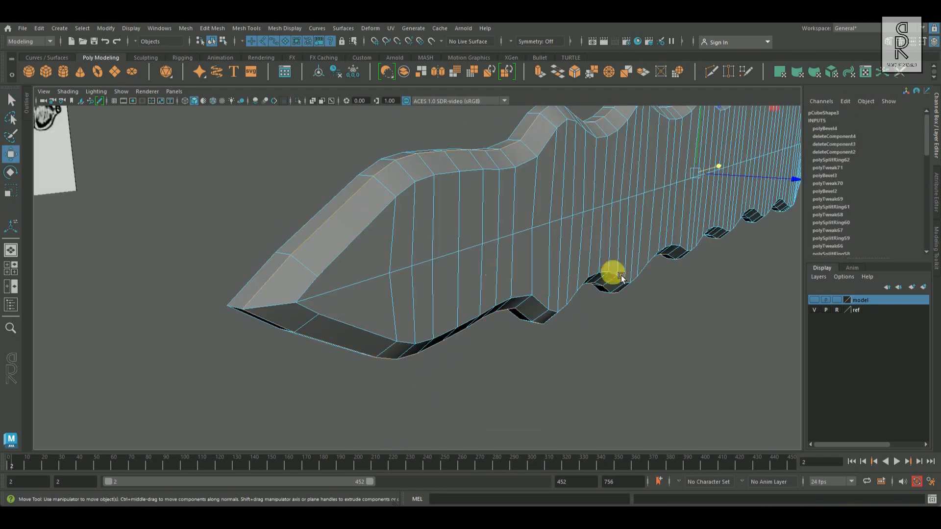
left_click_drag(504, 274, 399, 220, "alt")
right_click_drag(401, 222, 404, 225, "shift")
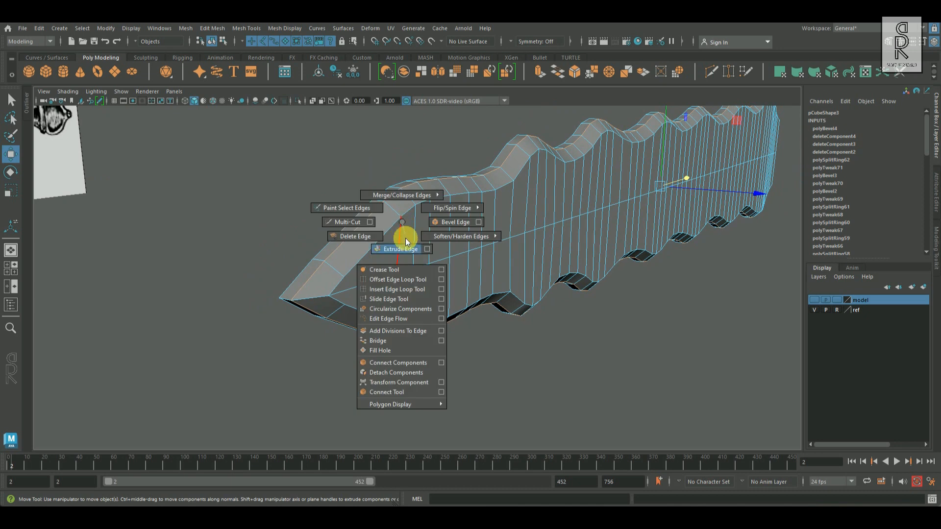
right_click_drag(408, 312, 389, 299, "shift")
middle_click_drag(346, 263, 313, 268)
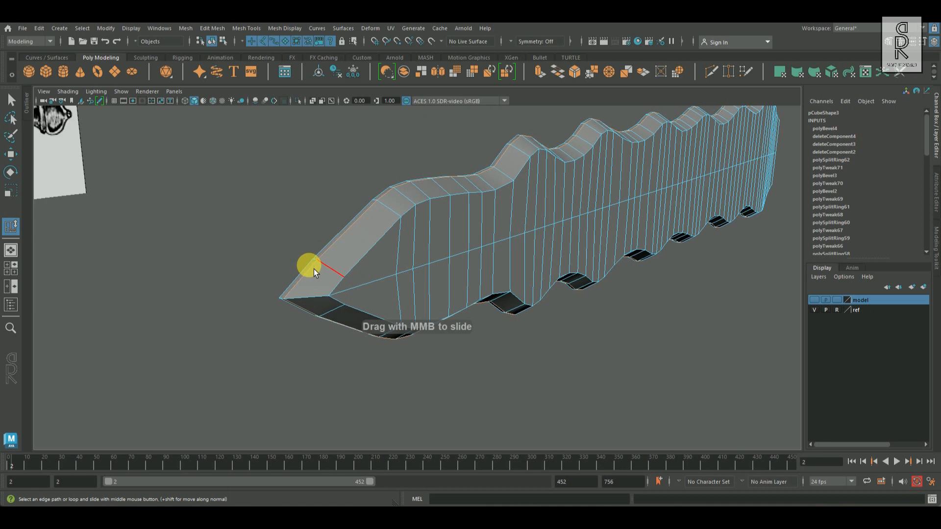
Slide the inner bevel edge loops toward the blade's centre line so the cutting edges slope down from a narrow central strip
left_click_drag(405, 295, 432, 317, "alt")
scroll(507, 318, "down", 5)
left_click_drag(507, 319, 424, 204, "alt")
scroll(478, 279, "up", 2)
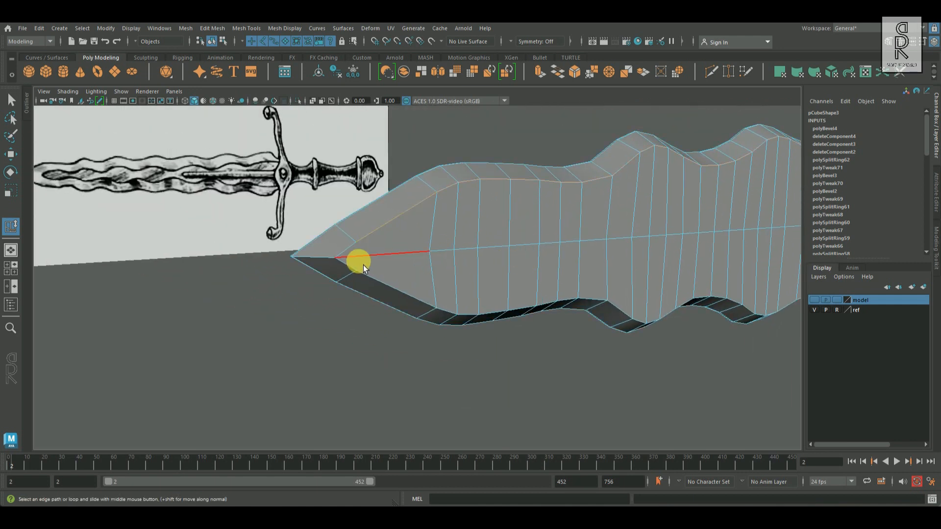
left_click(389, 285)
scroll(260, 257, "down", 3)
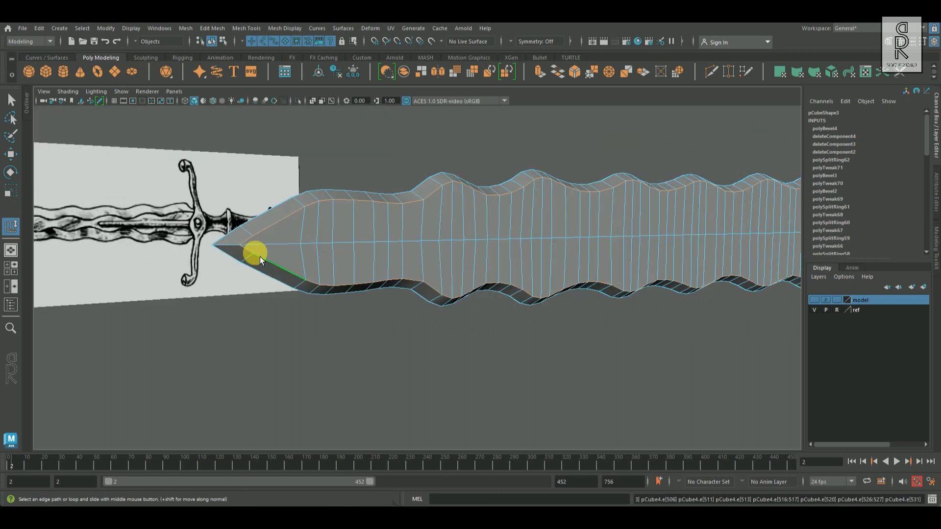
left_click_drag(269, 254, 490, 269, "alt")
right_click_drag(435, 207, 440, 255, "shift")
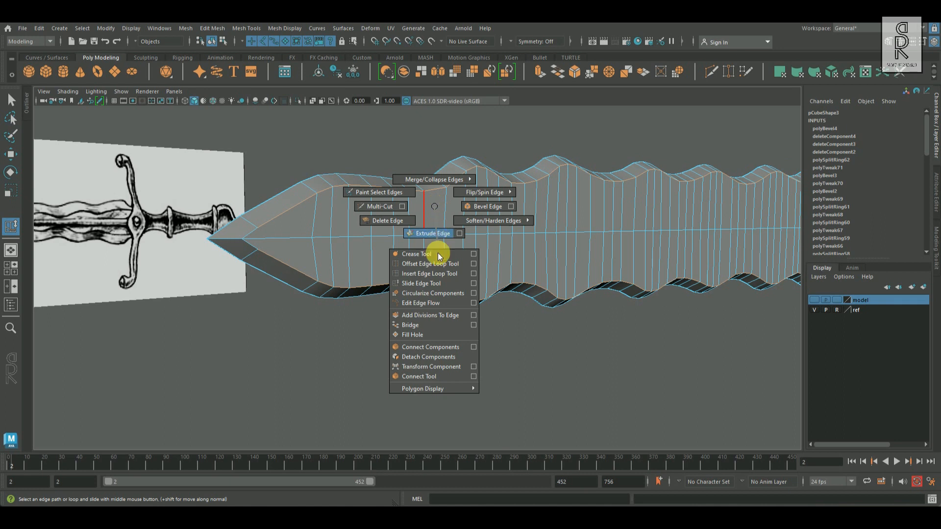
right_click_drag(422, 297, 421, 283, "shift")
middle_click_drag(420, 284, 451, 257)
Return to object mode and inspect the blade's sloped edges and central strip from several angles
left_click_drag(453, 256, 559, 283, "alt")
right_click_drag(496, 281, 451, 283, "alt")
left_click_drag(496, 282, 559, 240, "alt")
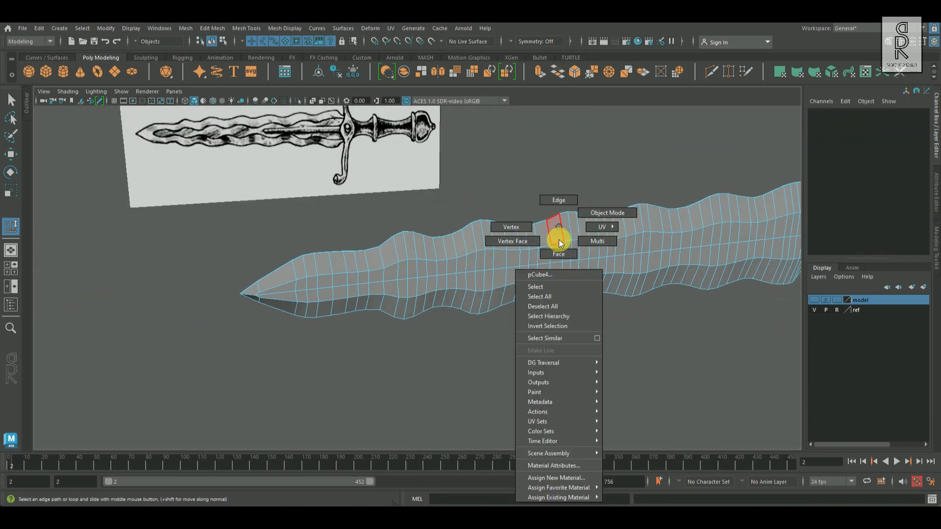
right_click_drag(559, 240, 632, 196)
left_click(637, 191)
right_click_drag(637, 191, 565, 234, "alt")
left_click_drag(565, 234, 710, 287, "alt")
left_click(714, 289)
middle_click_drag(714, 289, 598, 271, "alt")
left_click_drag(599, 272, 439, 254, "alt")
Select the faces of the central strip in the front view, from behind the tip all the way to the guard
key("space")
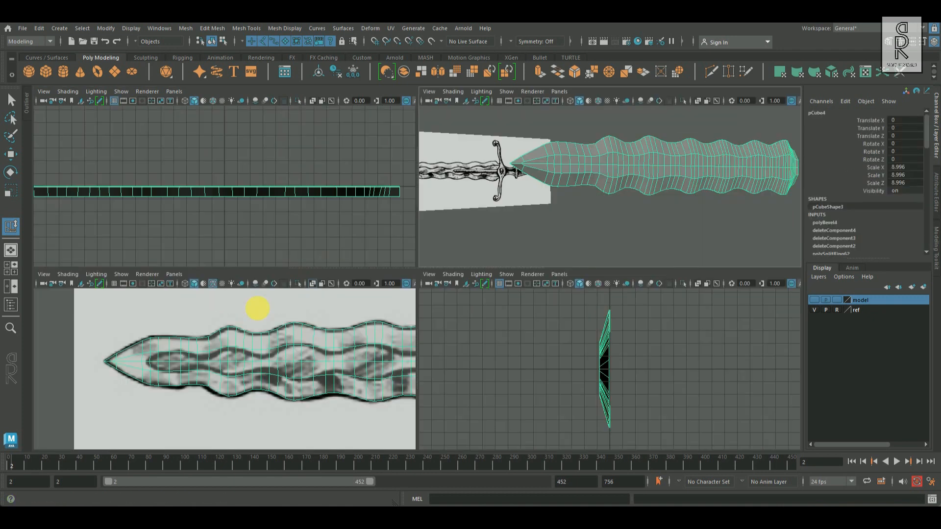
key("space")
right_click_drag(315, 262, 297, 272)
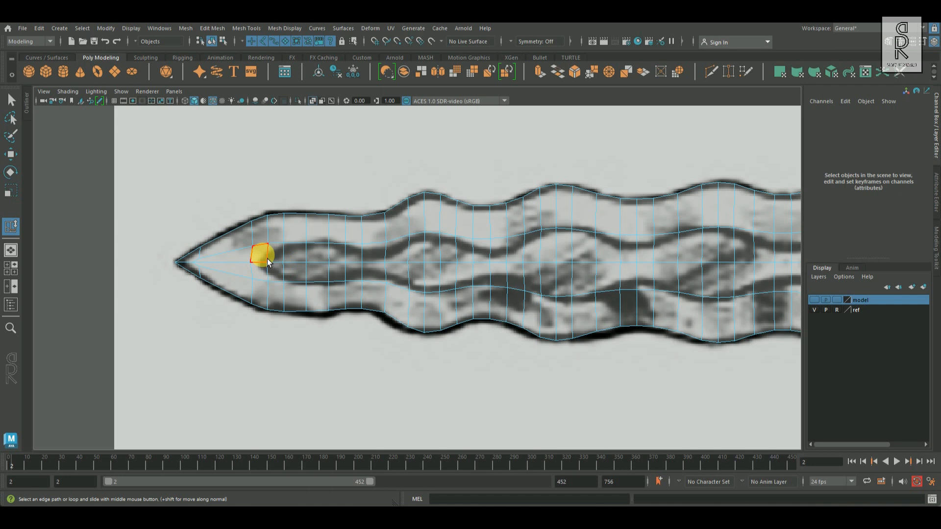
left_click_drag(551, 272, 728, 274)
middle_click_drag(678, 338, 268, 317, "alt")
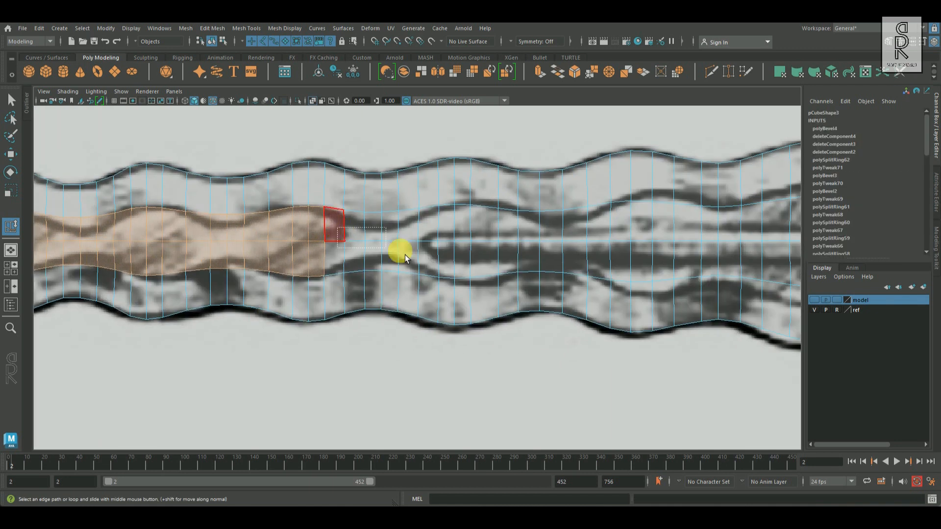
left_click_drag(758, 267, 754, 267)
middle_click_drag(682, 298, 436, 211, "alt")
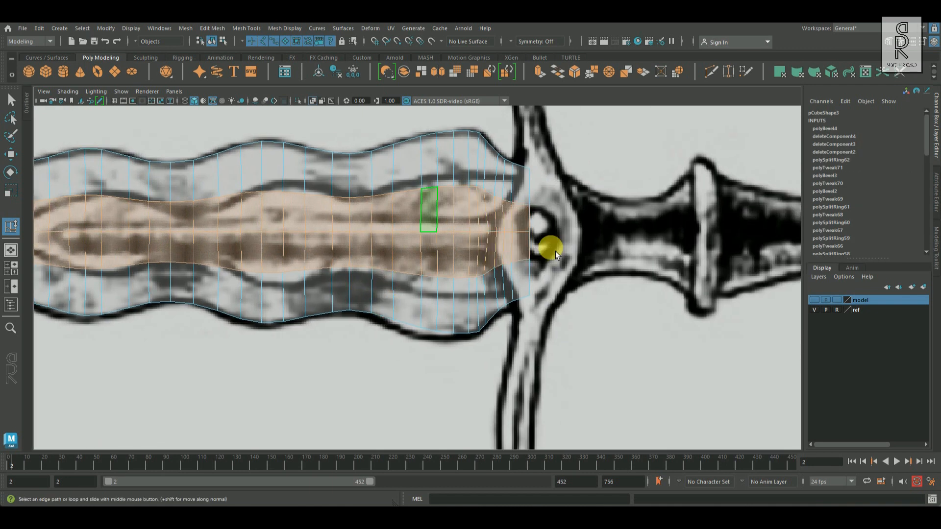
right_click_drag(675, 159, 49, 223, "alt")
Extrude the selected central faces with an offset of 0.25 and a thickness of 0.07
middle_click_drag(351, 215, 474, 216, "alt")
key("space")
key("space")
left_click_drag(619, 186, 548, 265, "alt")
right_click_drag(519, 194, 520, 221, "shift")
right_click_drag(446, 288, 486, 296, "alt")
left_click_drag(544, 273, 567, 280)
left_click_drag(429, 244, 546, 274, "alt")
right_click_drag(587, 237, 529, 279, "alt")
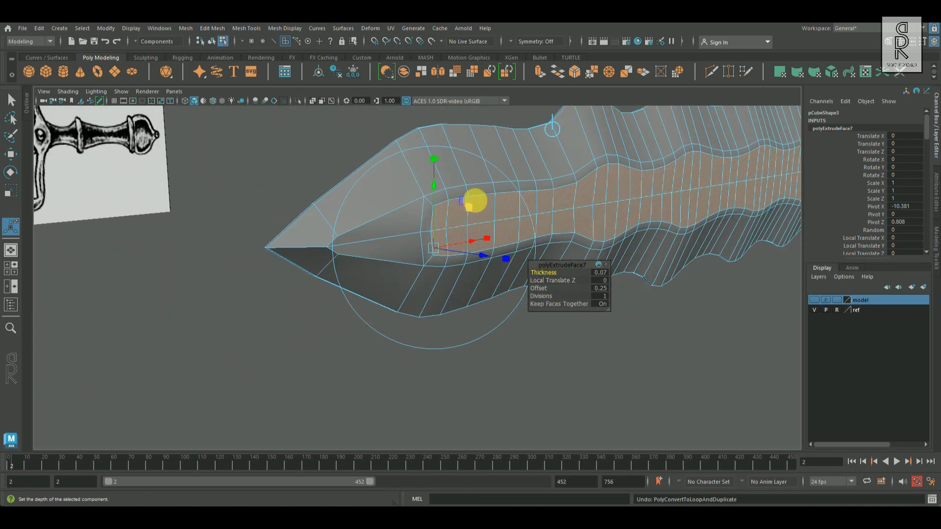
Return to object mode and examine the extruded central panel along the whole blade
right_click_drag(475, 202, 510, 169)
key("q")
left_click(597, 317)
left_click(559, 236)
left_click_drag(559, 245, 526, 262, "alt")
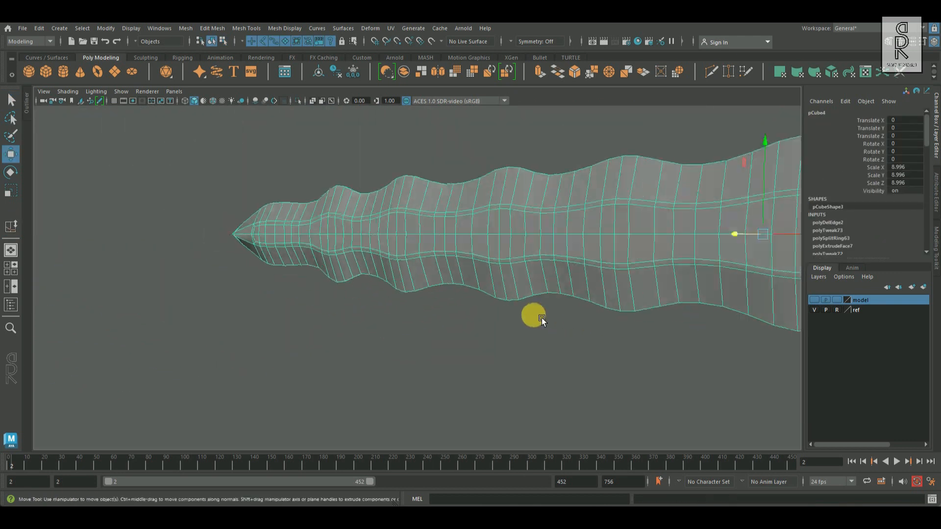
right_click_drag(542, 317, 426, 306, "alt")
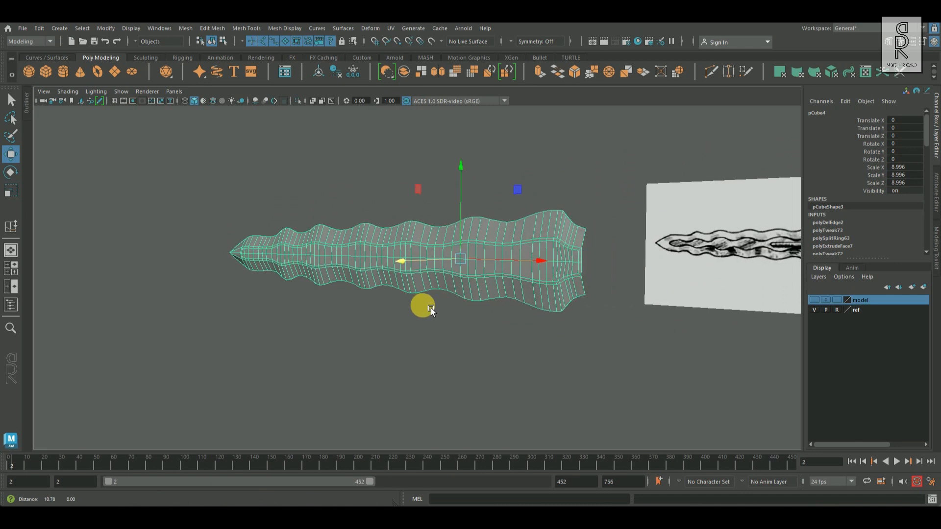
left_click_drag(427, 307, 441, 306, "alt")
Delete the small faces closing the extruded panel at the blade's guard end
left_click(636, 359)
left_click_drag(636, 359, 499, 269, "alt")
left_click(498, 269)
right_click_drag(499, 269, 575, 336, "alt")
right_click_drag(556, 199, 556, 232)
left_click(650, 251)
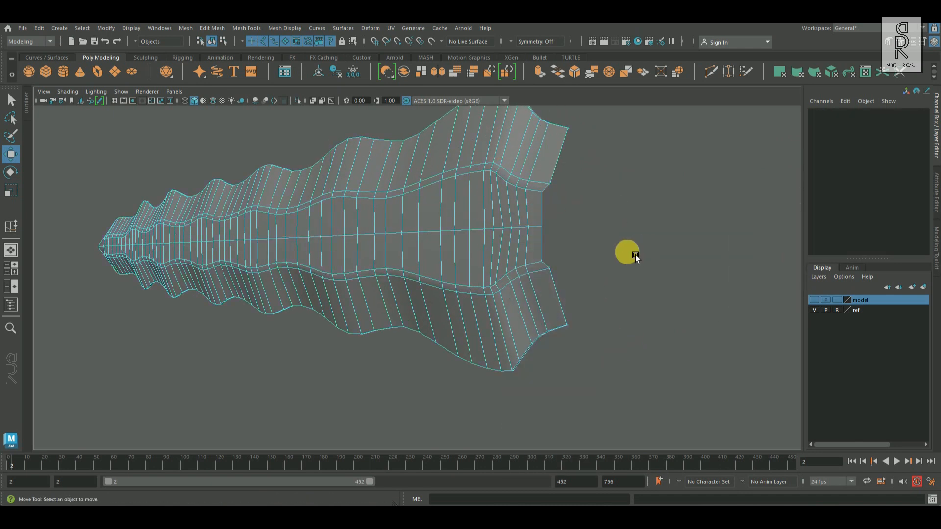
Bevel the edge loops bordering the inner central panel on both sides and around its tip end
left_click_drag(635, 254, 540, 256, "alt")
right_click_drag(540, 256, 572, 257, "alt")
scroll(482, 257, "up", 3)
left_click_drag(482, 257, 384, 283, "alt")
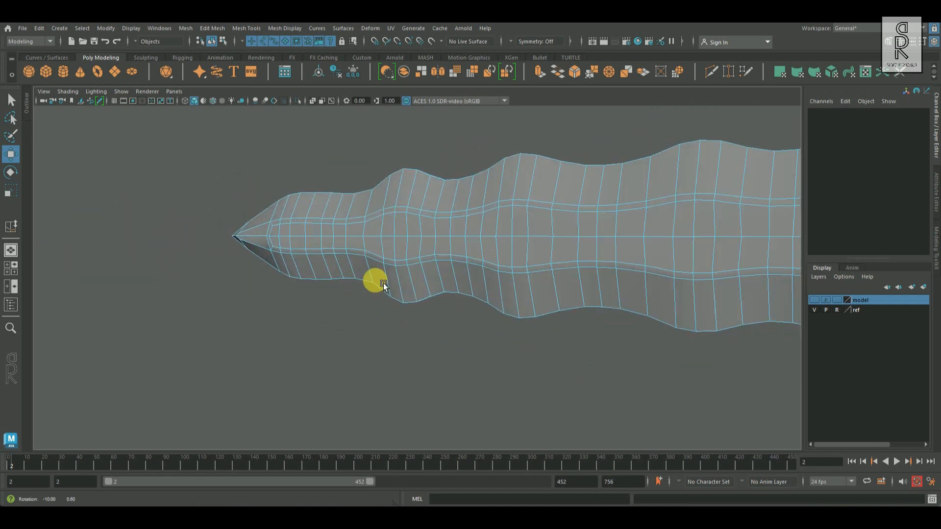
right_click_drag(383, 283, 442, 277, "alt")
middle_click_drag(442, 277, 483, 316, "alt")
right_click_drag(483, 316, 553, 338, "alt")
key("q")
double_click(448, 225)
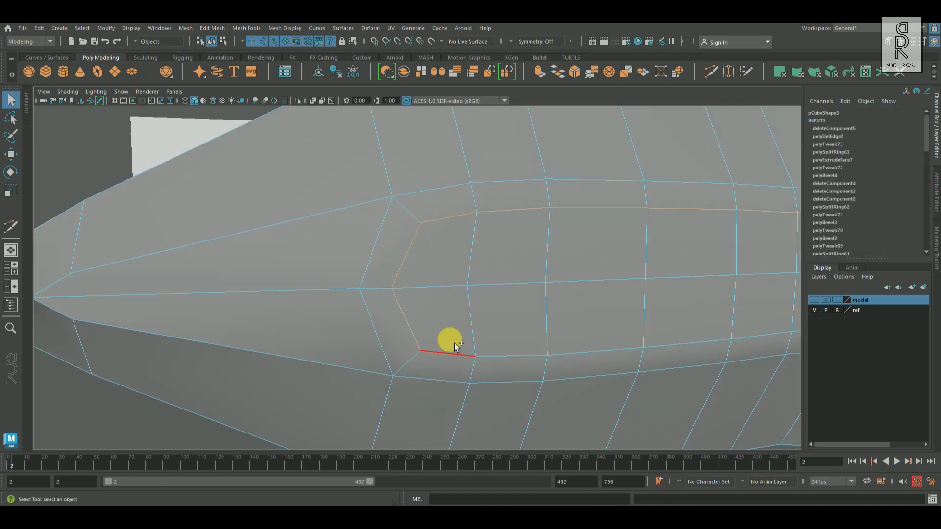
double_click(454, 344, "shift")
scroll(679, 310, "down", 5)
left_click_drag(678, 310, 583, 283, "alt")
middle_click_drag(583, 284, 465, 284, "alt")
right_click(470, 245, "shift")
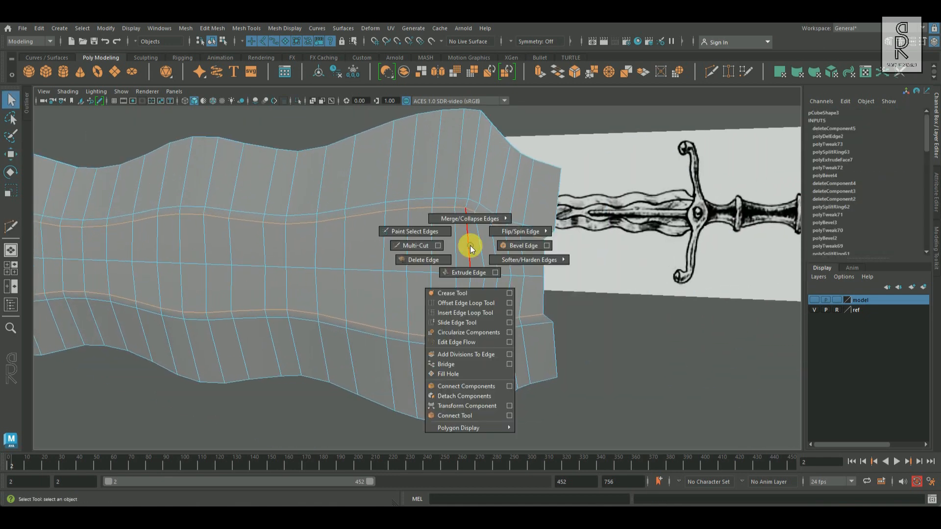
right_click_drag(470, 245, 521, 246, "shift")
Turn off the panel bevel's chamfer and set its fraction to 0.14
left_click_drag(250, 272, 348, 282, "alt")
right_click_drag(348, 282, 421, 287, "alt")
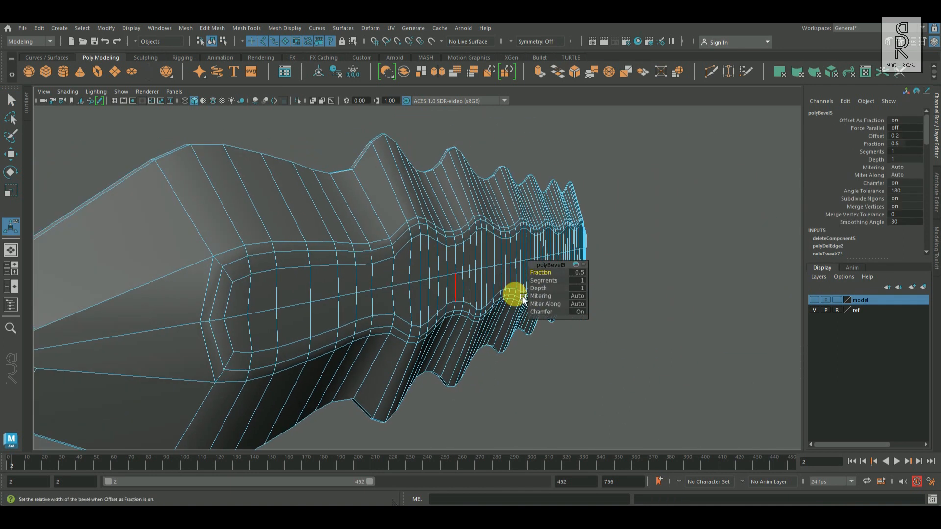
left_click(580, 312)
left_click_drag(543, 273, 551, 281)
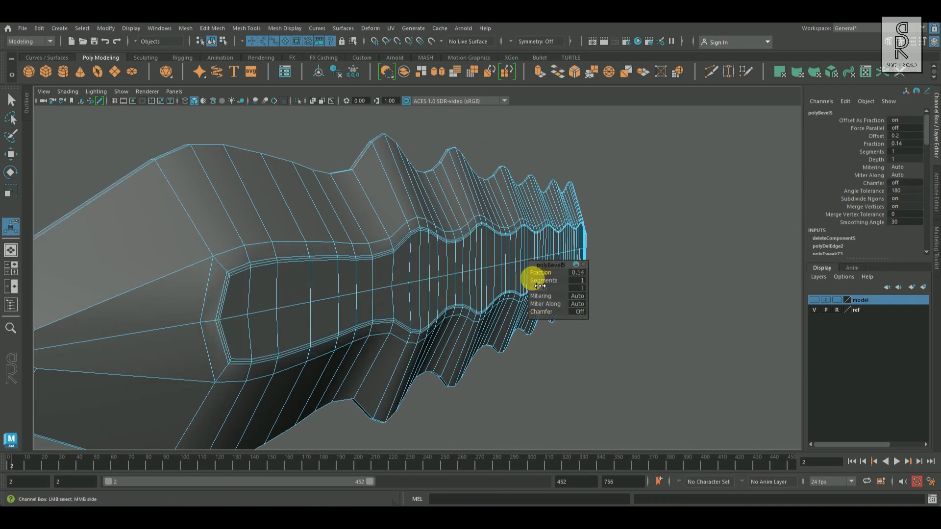
Return to object mode and check the blade in smooth preview from different angles
right_click_drag(353, 269, 395, 210)
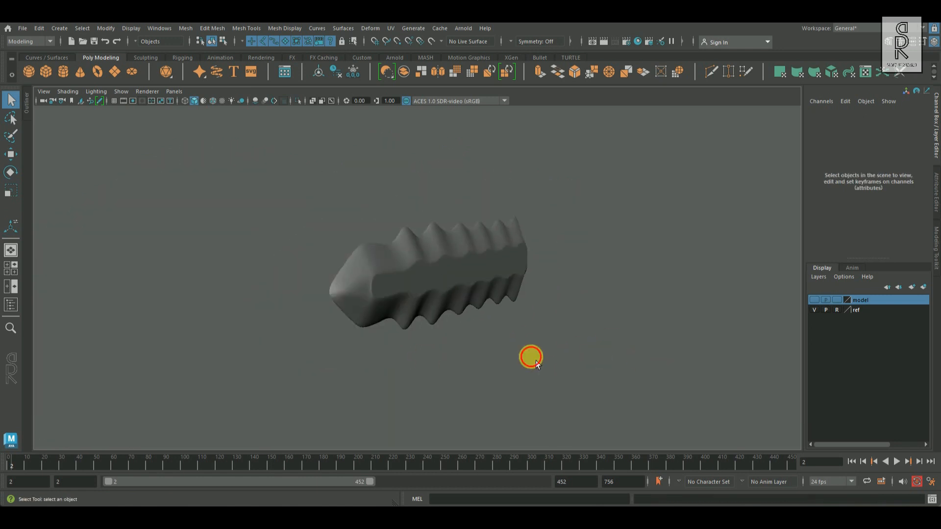
left_click_drag(535, 362, 660, 276, "alt")
left_click(626, 333)
scroll(632, 333, "up", 3)
right_click(657, 271)
Delete the blade's construction history and freeze its transformations
left_click_drag(740, 308, 624, 314, "alt")
left_click(318, 72)
left_click(335, 72)
left_click_drag(567, 257, 621, 299, "alt")
Snap the blade half's pivot along its thickness axis to a vertex on the open rim
key("w")
left_click(701, 269)
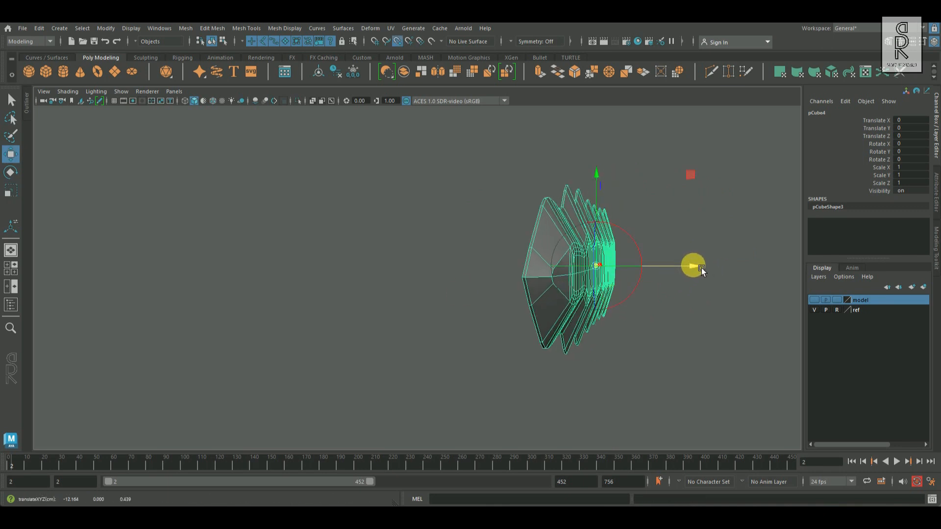
left_click(525, 278)
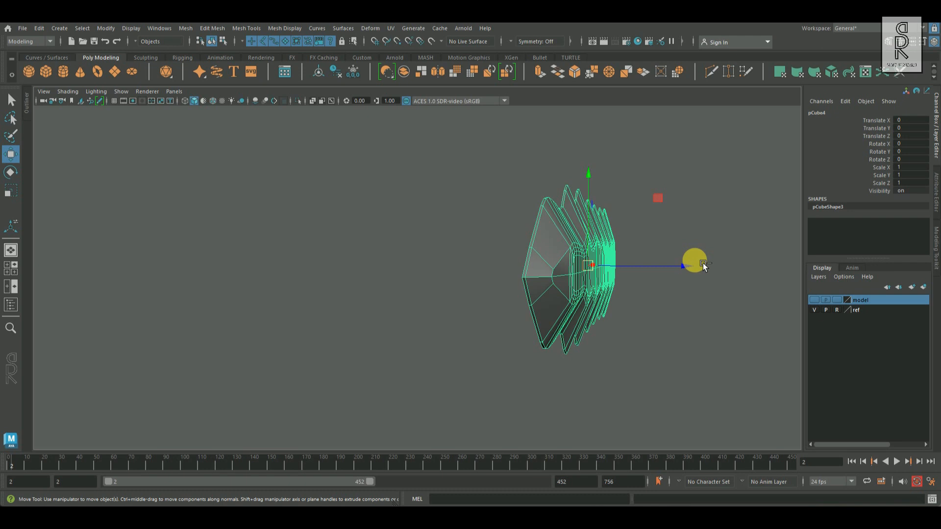
Duplicate the blade half and mirror the copy by setting its Scale Z to -1
key("ctrl+d")
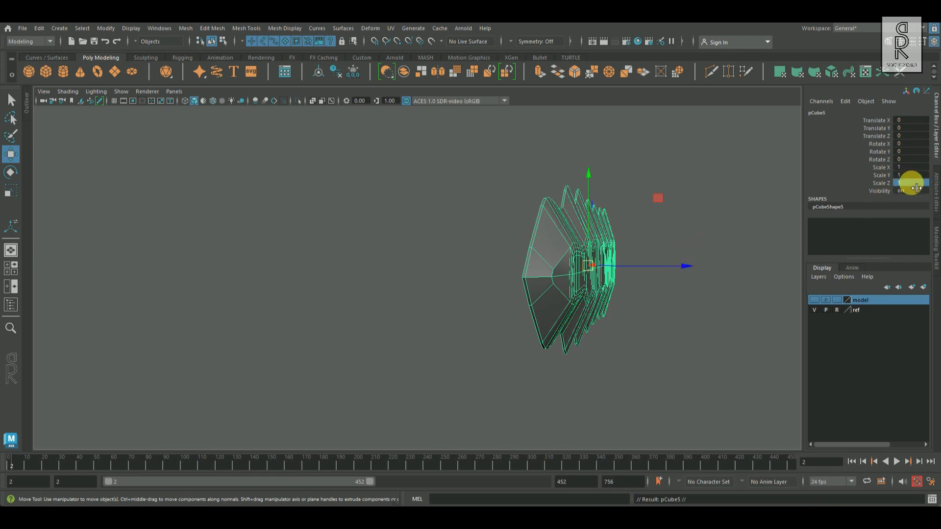
left_click(915, 187)
type("-1")
key("Return")
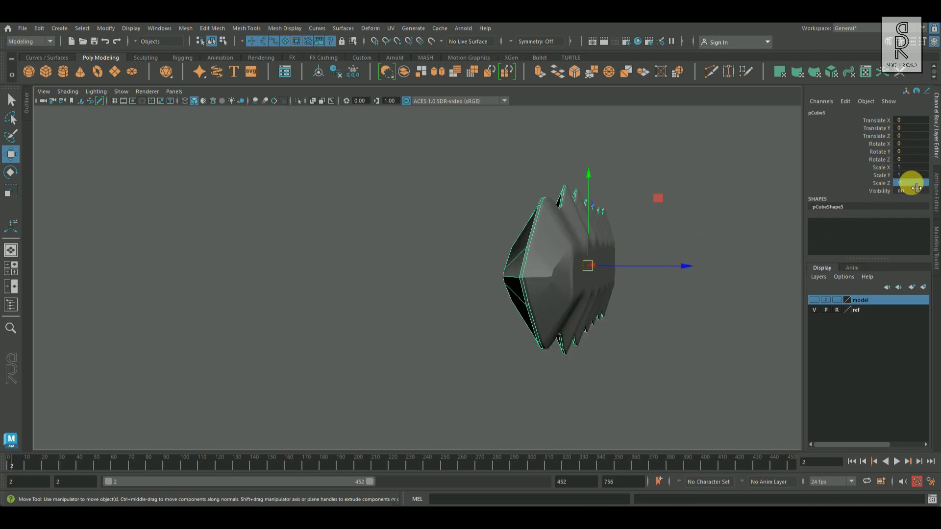
Select both blade halves and combine them into one mesh
left_click(722, 333)
left_click_drag(721, 333, 258, 238, "alt")
left_click(258, 237)
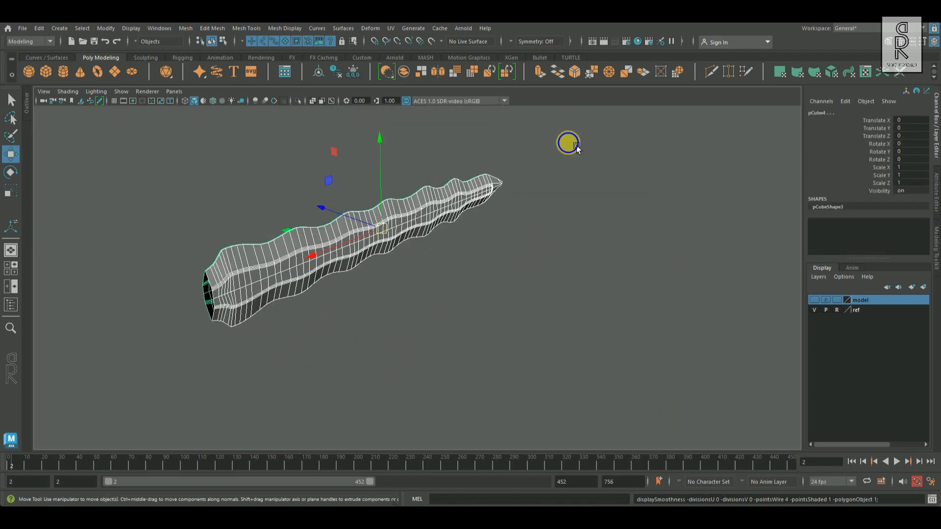
right_click_drag(568, 144, 570, 155, "shift")
right_click_drag(569, 345, 567, 350, "shift")
Select the seam vertices between the two halves along the blade's full length in an orthographic view and merge them
left_click_drag(200, 291, 404, 305, "alt")
key("space")
key("space")
middle_click_drag(222, 298, 423, 301, "alt")
right_click_drag(343, 314, 429, 359, "alt")
right_click_drag(430, 359, 403, 353)
left_click_drag(414, 301, 413, 302)
key("q")
right_click_drag(375, 365, 349, 356, "alt")
middle_click_drag(553, 357, 555, 339, "alt")
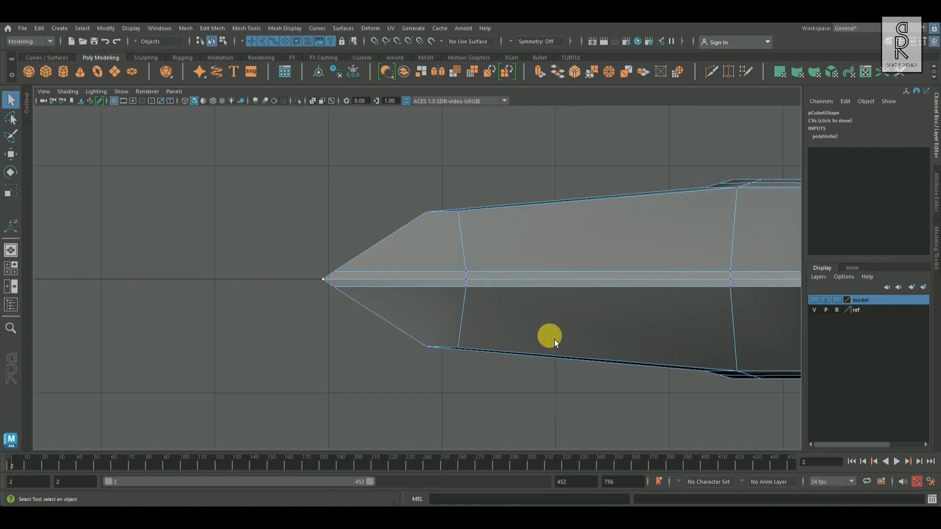
left_click_drag(457, 273, 475, 283, "shift")
middle_click_drag(709, 280, 421, 286, "alt")
left_click_drag(421, 283, 739, 292, "shift")
middle_click_drag(746, 316, 190, 325, "alt")
left_click_drag(267, 291, 788, 298, "shift")
middle_click_drag(788, 318, 156, 346, "alt+shift")
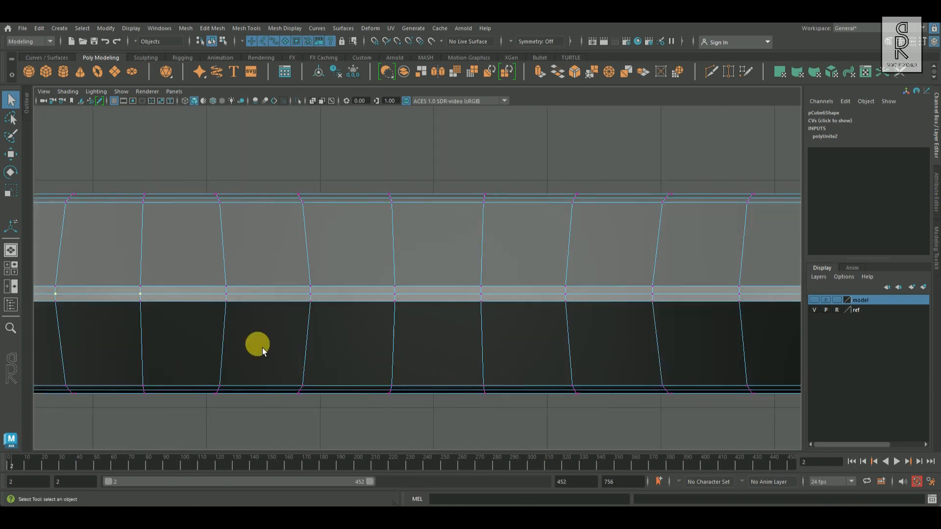
left_click_drag(773, 300, 779, 301, "shift")
middle_click_drag(781, 318, 147, 338, "alt+shift")
left_click_drag(171, 292, 750, 299, "shift")
middle_click_drag(725, 318, 87, 358, "alt+shift")
left_click_drag(206, 292, 747, 302, "shift")
middle_click_drag(750, 314, 171, 323, "alt+shift")
left_click_drag(768, 305, 770, 305, "shift")
middle_click_drag(770, 309, 199, 308, "alt+shift")
middle_click_drag(777, 344, 165, 347, "alt+shift")
left_click_drag(211, 301, 769, 308, "shift")
middle_click_drag(784, 313, 162, 319, "alt+shift")
left_click_drag(778, 310, 779, 310, "shift")
middle_click_drag(779, 310, 273, 304, "alt+shift")
left_click_drag(272, 300, 303, 308, "shift")
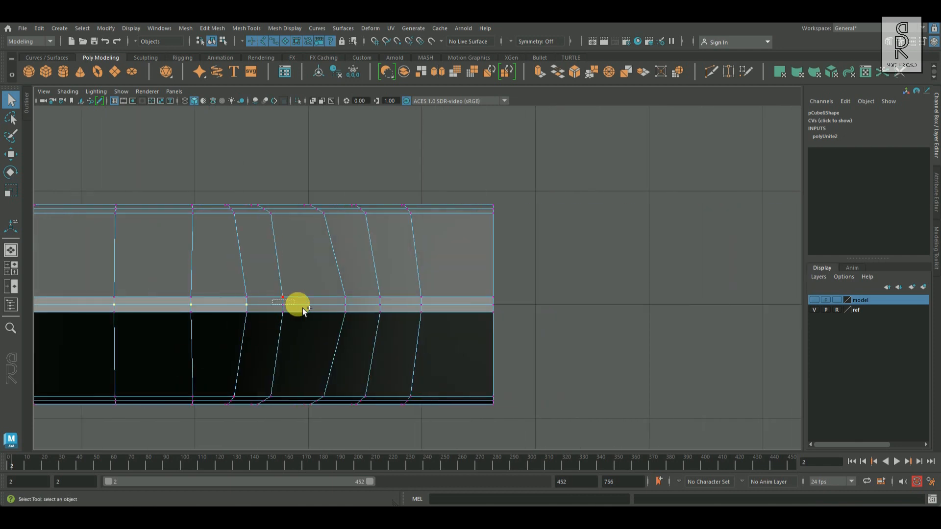
key("space")
key("space")
right_click_drag(565, 202, 623, 158, "shift")
Delete the edge loops running beside the blade's sharp outer rim on both faces
left_click_drag(429, 249, 477, 271, "alt")
middle_click_drag(412, 243, 513, 318, "alt")
left_click_drag(512, 319, 525, 342, "alt")
right_click_drag(525, 343, 530, 302, "alt")
middle_click_drag(531, 302, 520, 294, "alt")
mouse_move(520, 294)
right_mouse_down("alt")
mouse_move(527, 315)
mouse_move(526, 307)
right_mouse_up("alt")
right_click_drag(528, 227, 528, 202)
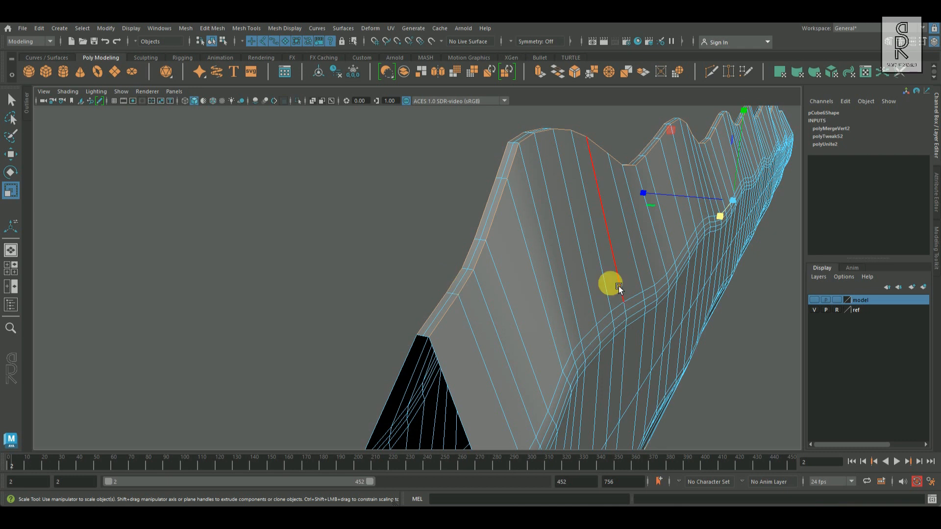
right_click(549, 187, "shift")
left_click(472, 224)
Insert a supporting edge loop close to the blade's sharp rim on each face with Multi-Cut
left_click_drag(542, 258, 496, 216, "alt")
right_click_drag(496, 216, 414, 222, "shift")
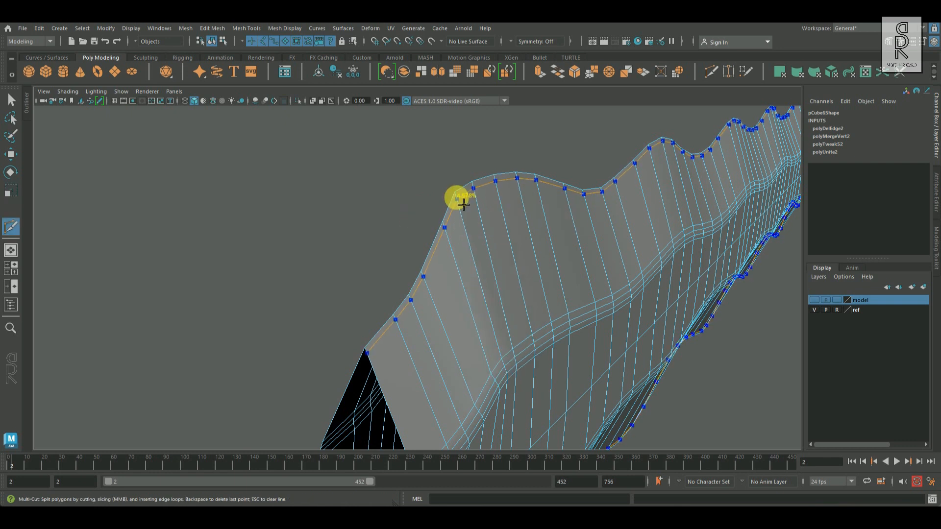
left_click(457, 196, "ctrl")
left_click_drag(563, 255, 630, 259, "alt")
middle_click_drag(630, 258, 529, 279, "alt")
right_click_drag(529, 279, 584, 298, "alt")
left_click_drag(584, 299, 582, 300, "alt")
right_click_drag(582, 301, 610, 289, "alt")
left_click(608, 225, "ctrl")
Examine the combined blade and its tip in smooth preview from several angles
left_click_drag(607, 230, 501, 282, "alt")
right_click_drag(502, 281, 372, 288, "alt")
key("3")
left_click(12, 105)
left_click(490, 179)
right_click_drag(490, 196, 424, 261, "alt")
left_click_drag(424, 261, 387, 257, "alt")
left_click_drag(323, 317, 409, 318, "alt")
left_click_drag(474, 329, 530, 315, "alt")
middle_click_drag(529, 315, 392, 316, "alt")
left_click_drag(392, 316, 469, 338, "alt")
right_click_drag(469, 338, 598, 337, "alt")
mouse_move(598, 337)
left_mouse_down("alt")
mouse_move(692, 319)
mouse_move(597, 324)
left_mouse_up("alt")
left_click(687, 313)
right_click_drag(597, 325, 575, 335, "alt")
key("1")
Split the edge rings between the outer rim and the inner panel to add a lengthwise edge loop along the blade's bevels
right_click_drag(519, 222, 458, 222, "shift")
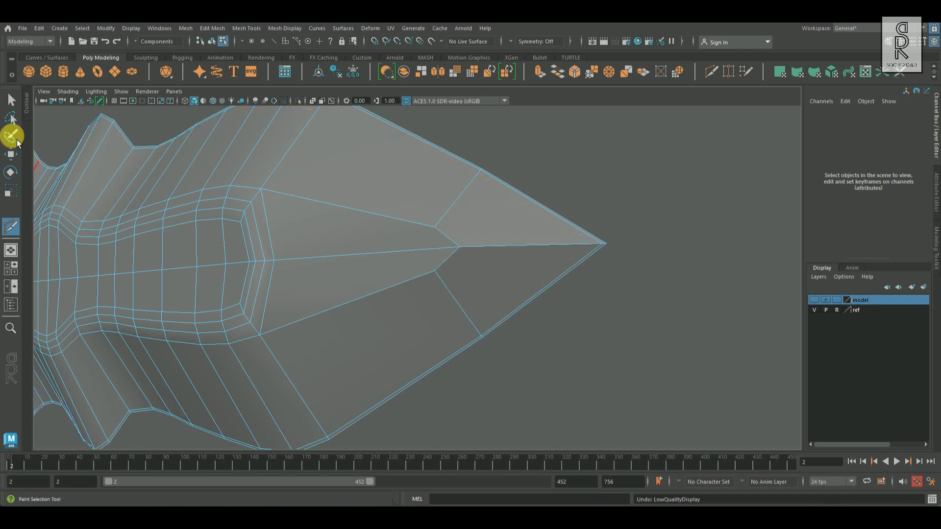
right_click_drag(521, 247, 522, 227)
left_click(524, 245)
right_click_drag(678, 224, 509, 298, "ctrl")
left_click_drag(510, 298, 402, 323, "alt")
mouse_move(402, 323)
right_mouse_down("alt")
mouse_move(371, 320)
mouse_move(411, 323)
right_mouse_up("alt")
left_click(317, 273)
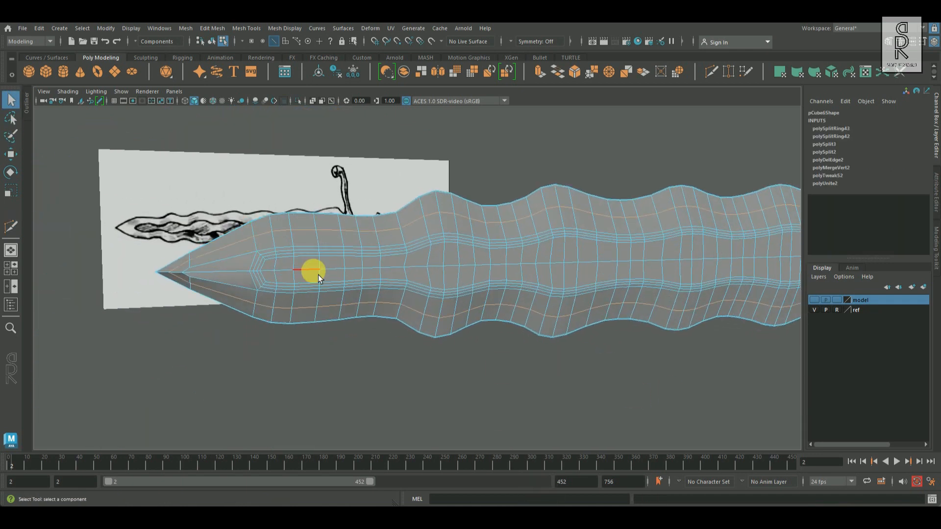
Scale the vertices just behind the blade tip thinner across the blade's thickness in top view
left_click_drag(292, 293, 412, 393, "alt")
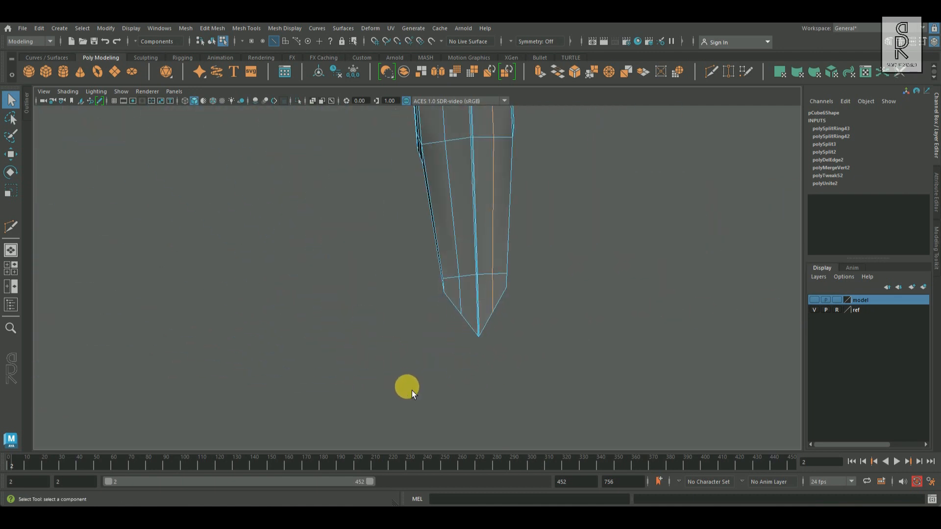
left_click_drag(344, 296, 411, 355, "alt")
key("3")
left_click_drag(521, 394, 506, 265, "alt")
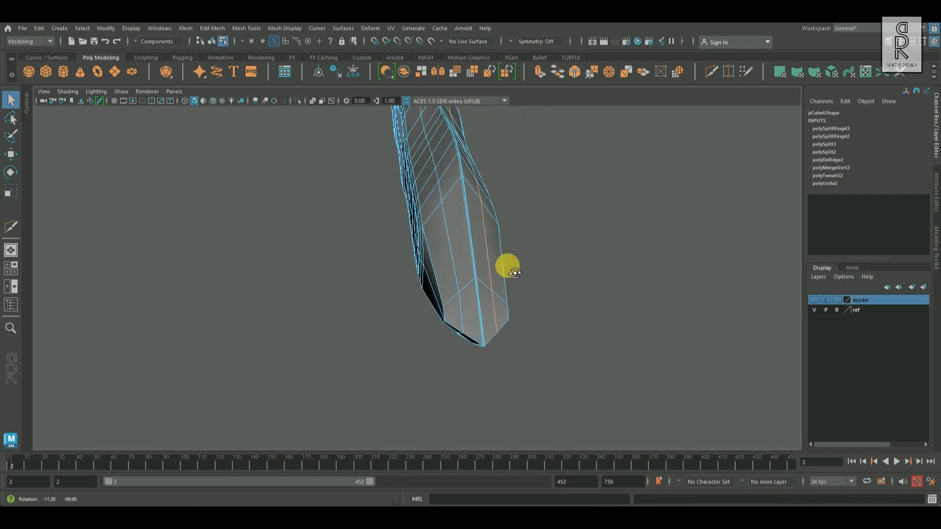
key("space")
key("space")
middle_click_drag(94, 327, 651, 349, "alt")
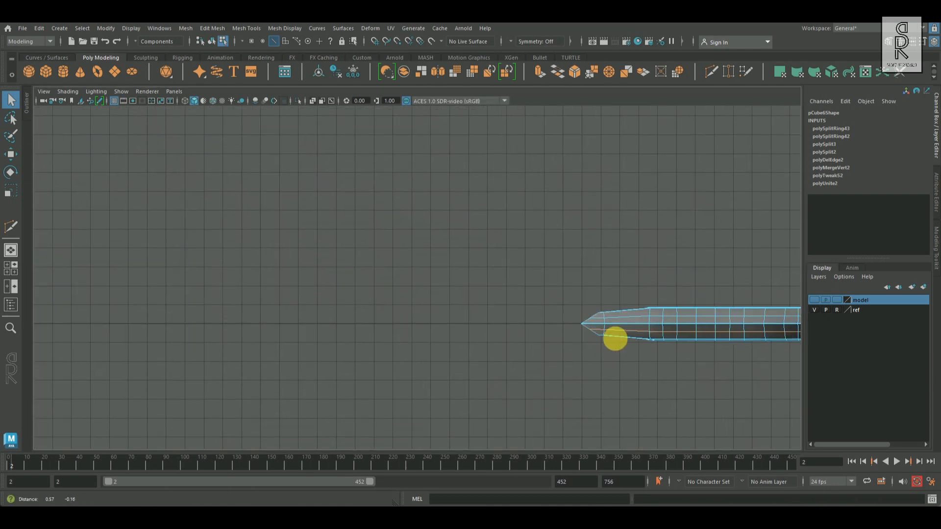
scroll(326, 260, "up", 3)
scroll(409, 254, "up", 2)
key("F9")
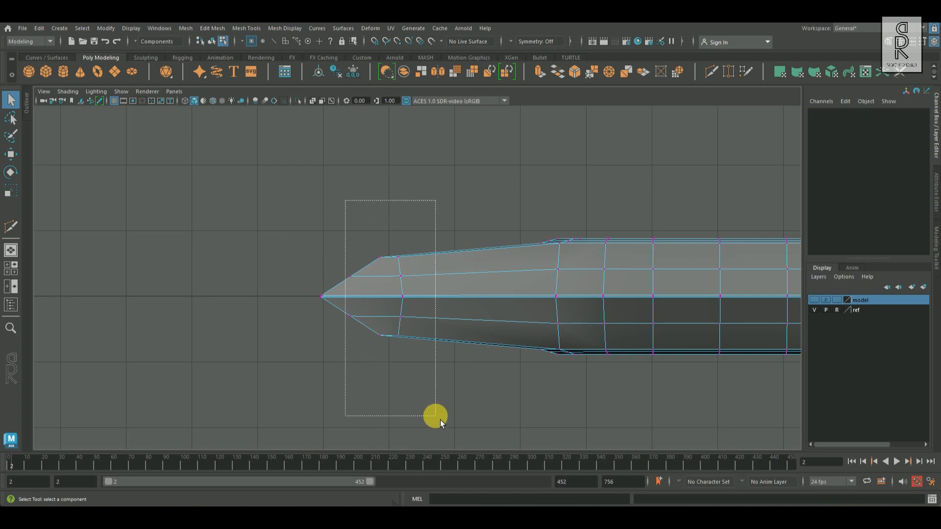
left_click_drag(345, 199, 435, 416)
left_click(11, 191)
left_click_drag(394, 361, 395, 353)
Scale the outer corner vertices nearest the blade tip inward to refine the tip's taper in top view
left_click_drag(367, 235, 393, 362)
left_click_drag(389, 390, 389, 378)
scroll(318, 321, "up", 8)
middle_click_drag(340, 315, 651, 294, "alt")
scroll(686, 348, "down", 8)
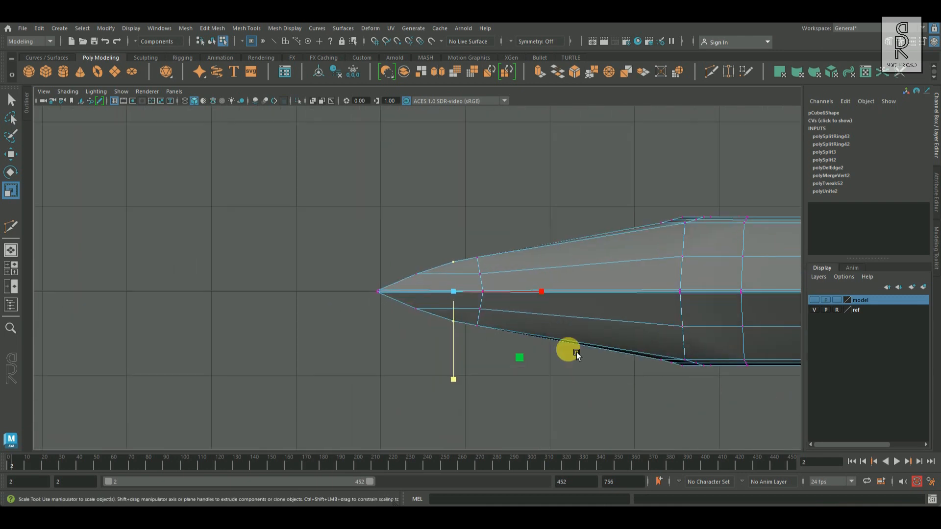
Return to object mode and examine the reshaped tip and whole blade in smooth preview
key("space")
key("space")
key("F8")
left_click(547, 325)
left_click_drag(546, 325, 395, 301, "alt")
left_click(406, 205)
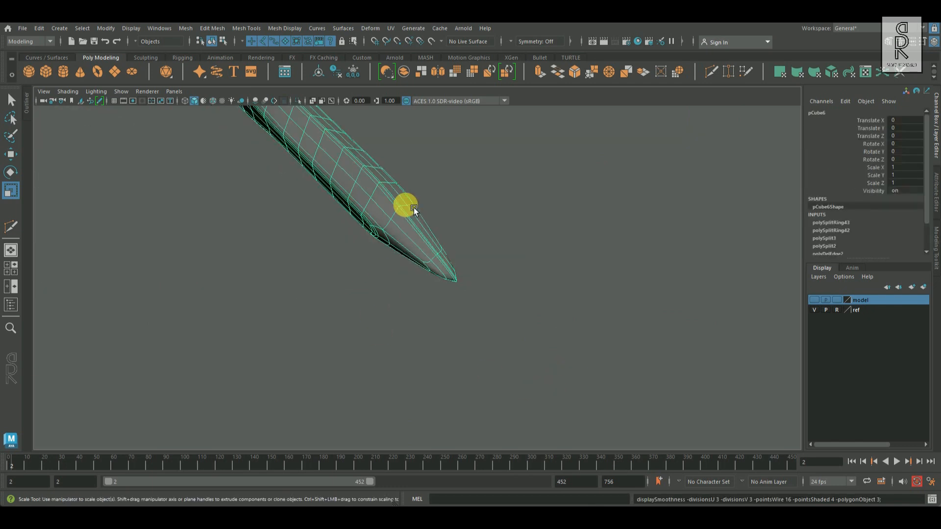
left_click(346, 256)
left_click_drag(347, 256, 329, 268, "alt")
right_click_drag(329, 268, 393, 313, "alt")
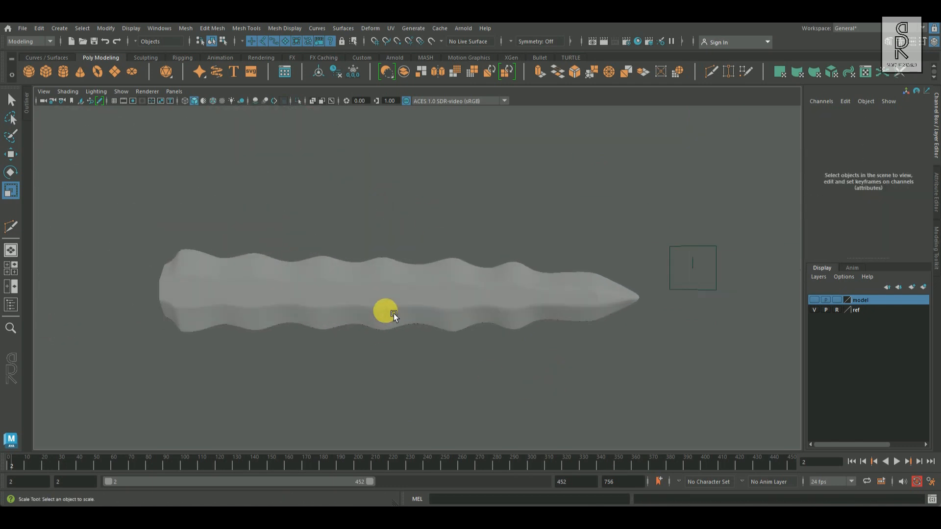
Compare the blade with the reference sketch and save the scene Dagger_Model_v002.mb
left_click(445, 316)
left_click(529, 343)
left_click_drag(572, 308, 437, 348, "alt")
left_click(438, 294)
middle_click_drag(353, 387, 466, 394, "alt")
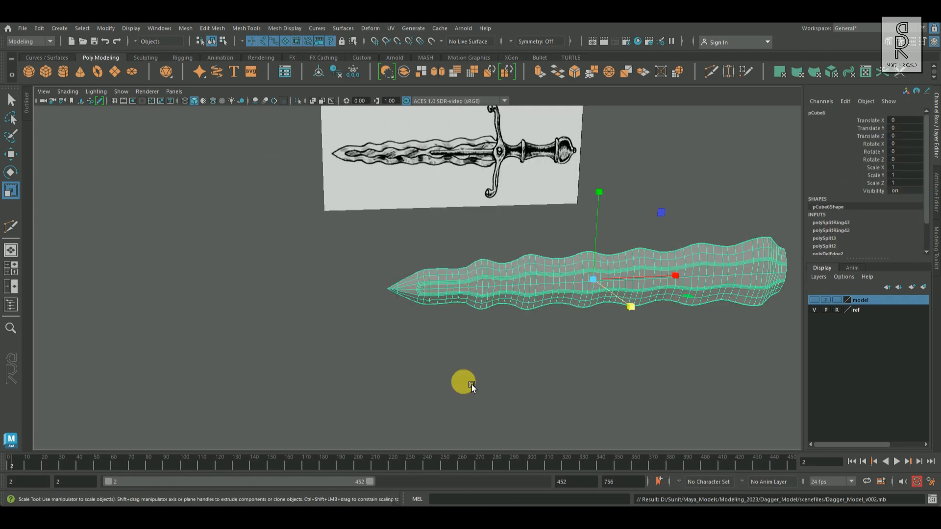
Bevel the center edge loop running lengthwise through the blade's inner panel, with chamfer off
right_click_drag(466, 394, 549, 382, "alt")
right_click_drag(459, 307, 459, 276)
double_click(468, 328)
right_click_drag(546, 358, 403, 219, "alt")
right_click(402, 220, "shift")
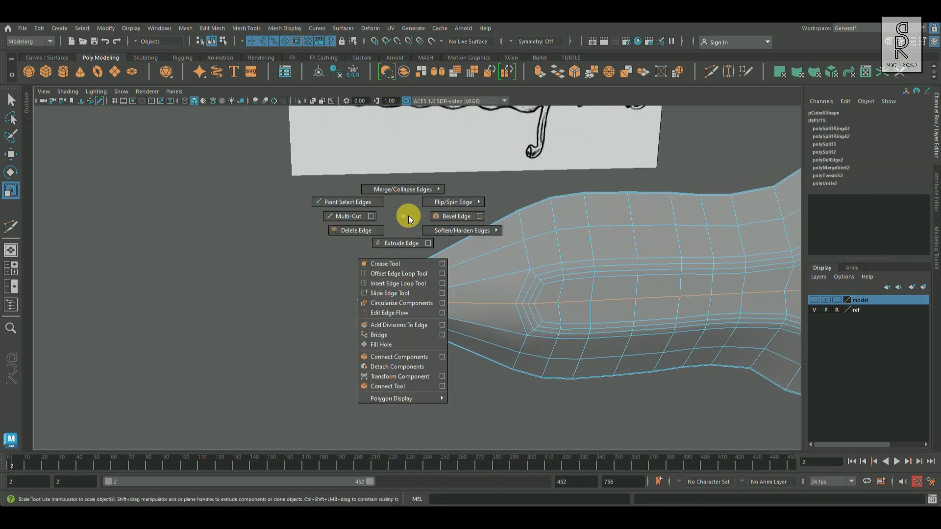
left_click(456, 216)
right_click_drag(509, 298, 566, 327, "alt")
left_click_drag(583, 318, 526, 313, "alt")
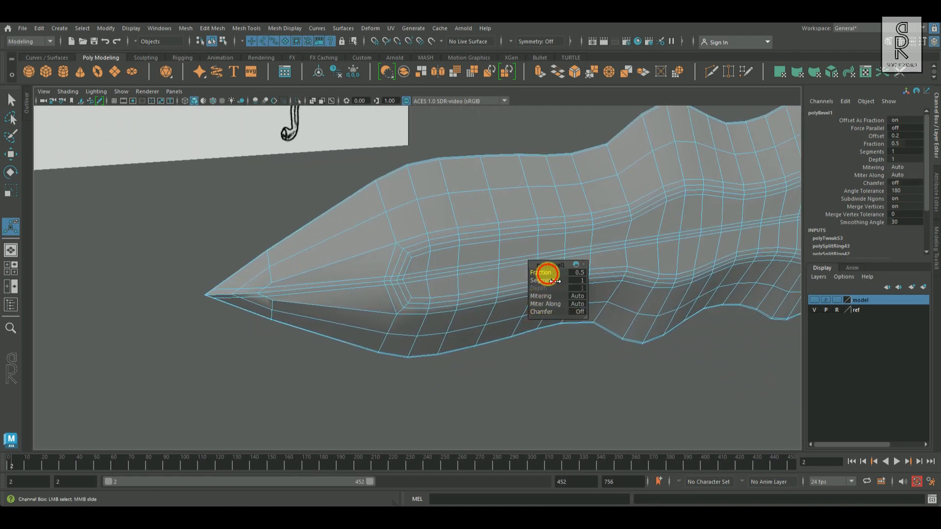
left_click(371, 343)
Return to object mode and examine the beveled centerline near the tip in smooth preview
right_click(515, 217)
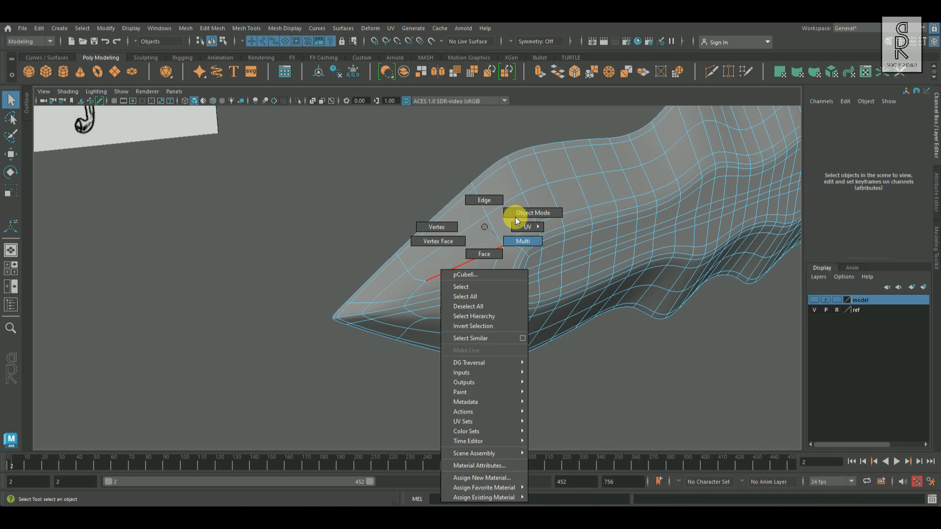
left_click(541, 214)
left_click_drag(584, 374, 504, 289, "alt")
left_click(347, 311)
scroll(448, 318, "up", 3)
right_click(515, 198)
left_click(514, 171)
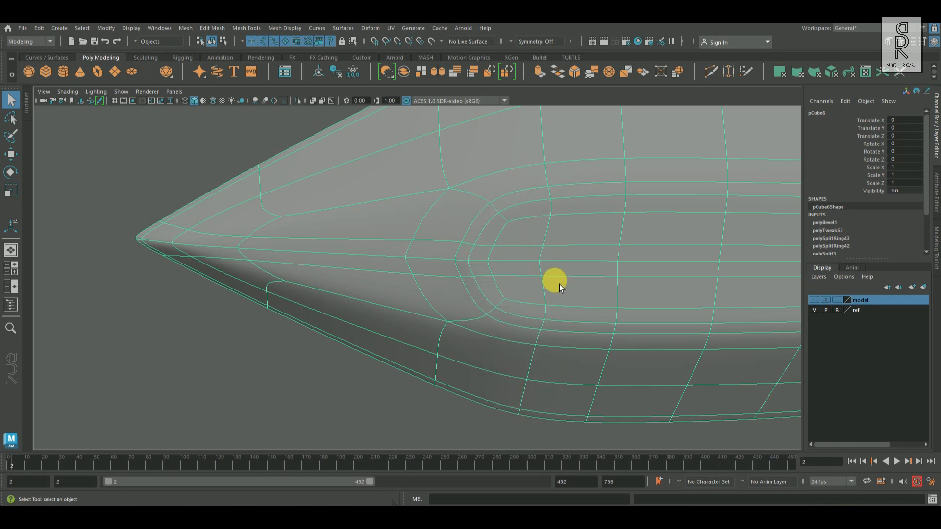
scroll(493, 265, "up", 4)
scroll(587, 236, "down", 4)
Move the foremost column of centerline vertices ahead of the inner panel toward the blade tip in front view
right_click(458, 225)
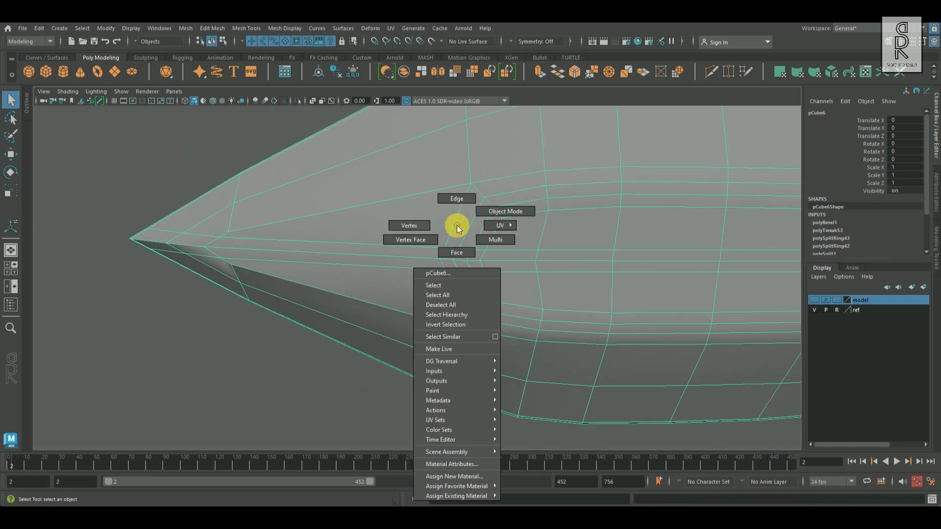
left_click(411, 225)
key("space")
key("space")
scroll(259, 283, "up", 6)
scroll(259, 283, "up", 2)
middle_click_drag(204, 228, 333, 254, "alt")
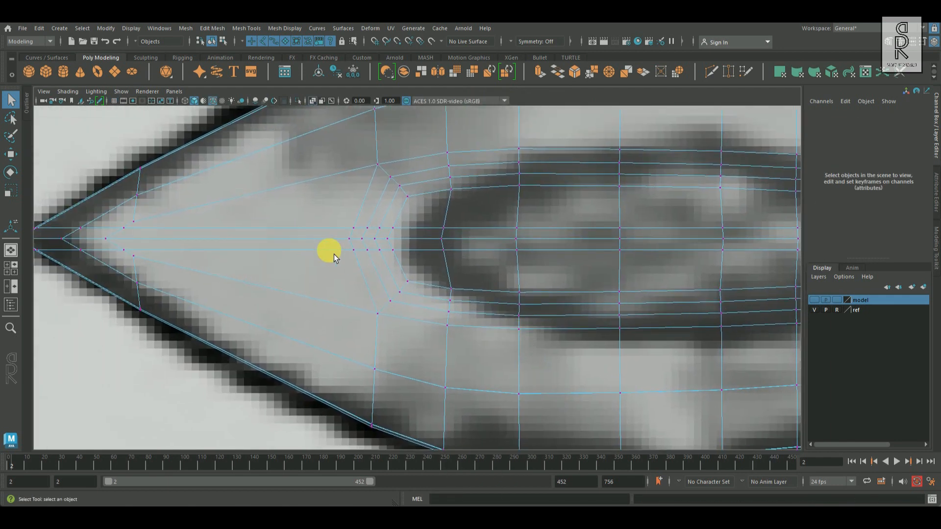
left_click(354, 251)
left_click_drag(411, 264, 361, 234)
left_click_drag(343, 244, 357, 265, "shift")
left_click(10, 157)
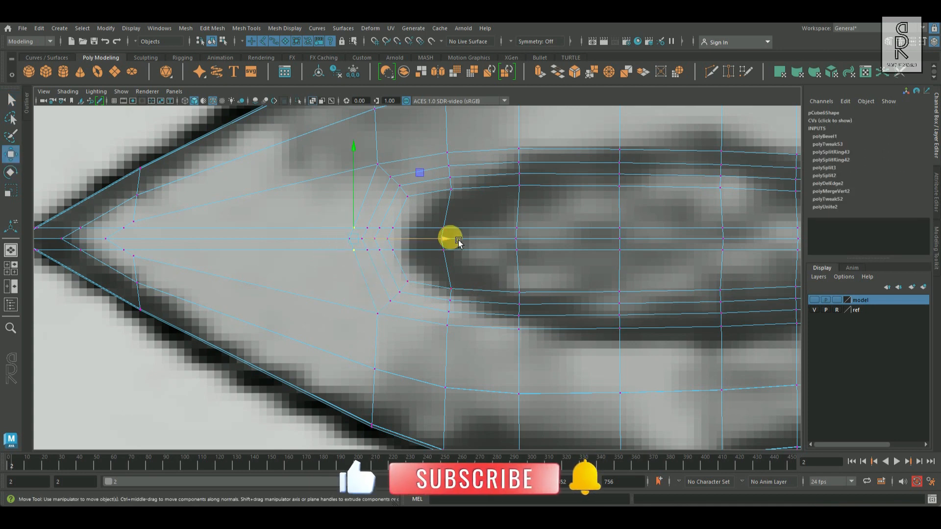
Shift the following columns of centerline vertices toward the blade tip to shape the panel's pointed front end
left_click(362, 224)
mouse_move(428, 242)
left_mouse_down()
mouse_move(375, 245)
mouse_move(429, 241)
left_mouse_up()
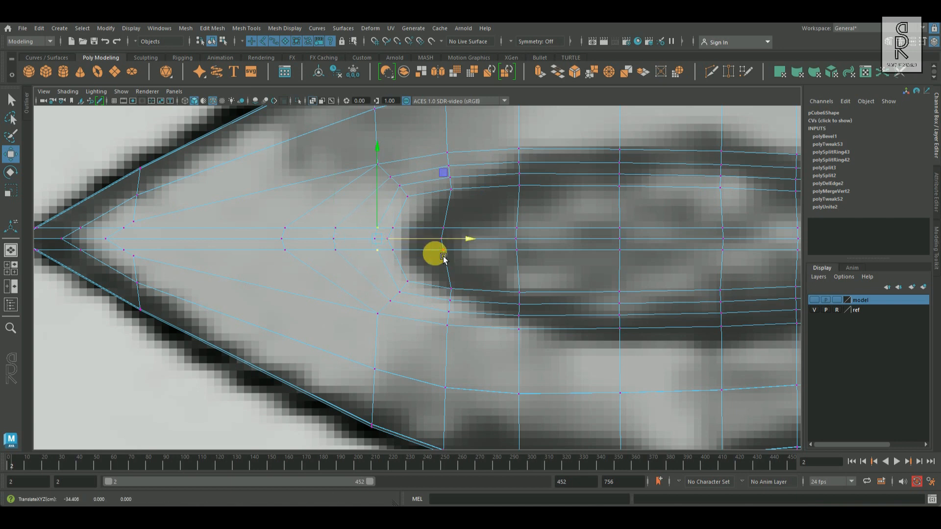
left_click_drag(370, 223, 384, 256)
left_click_drag(428, 241, 421, 242)
key("space")
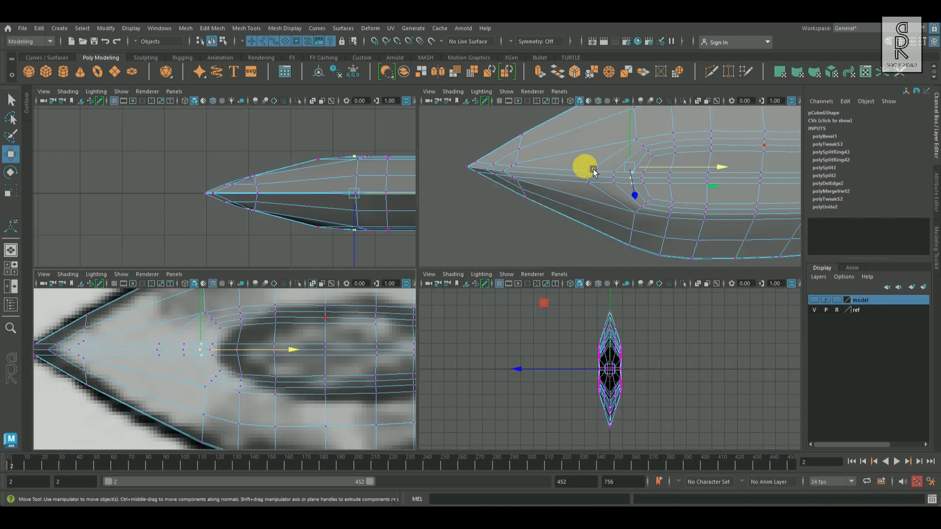
Examine the blade tip and the front end of the central panel in smooth preview in the perspective view
key("space")
key("3")
left_click(339, 360)
scroll(340, 359, "down", 5)
left_click_drag(339, 360, 516, 293, "alt")
scroll(575, 337, "down", 2)
scroll(350, 308, "up", 3)
scroll(350, 309, "up", 3)
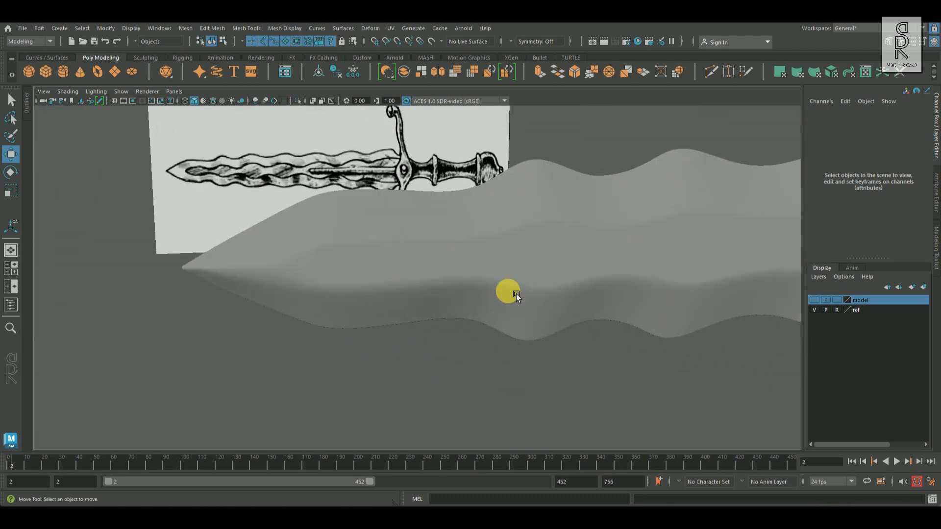
left_click(516, 293)
Select the faces of the blade's central panel from its front end through the middle of the blade in front view
key("1")
key("space")
key("space")
scroll(454, 367, "down", 8)
middle_click_drag(467, 285, 360, 266, "alt")
scroll(343, 250, "up", 3)
right_click_drag(320, 225, 318, 255)
left_click_drag(293, 231, 724, 258)
middle_click_drag(707, 285, 296, 285, "alt")
left_click_drag(360, 222, 749, 259)
middle_click_drag(734, 290, 254, 268, "alt")
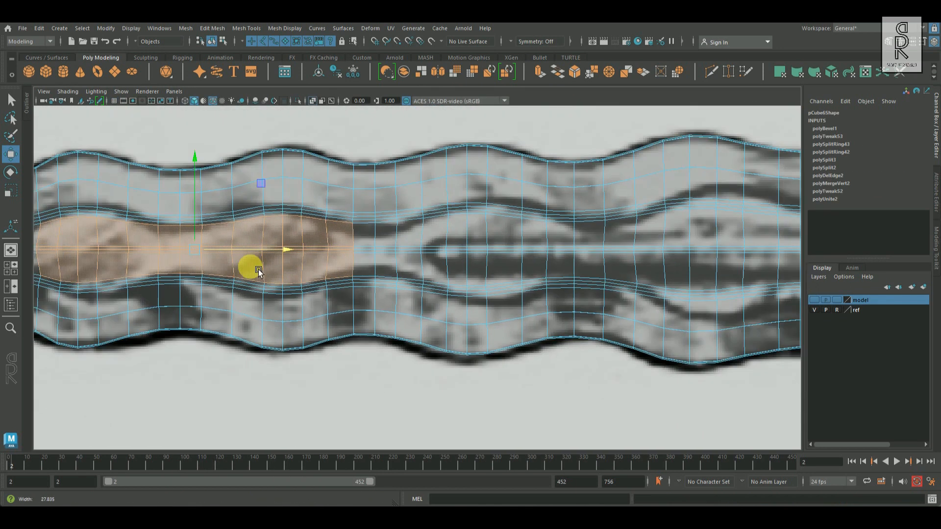
Extend the face selection along the central panel to its end near the crossguard
scroll(431, 289, "down", 2)
left_click_drag(680, 279, 778, 277, "shift")
middle_click_drag(689, 309, 233, 313, "alt")
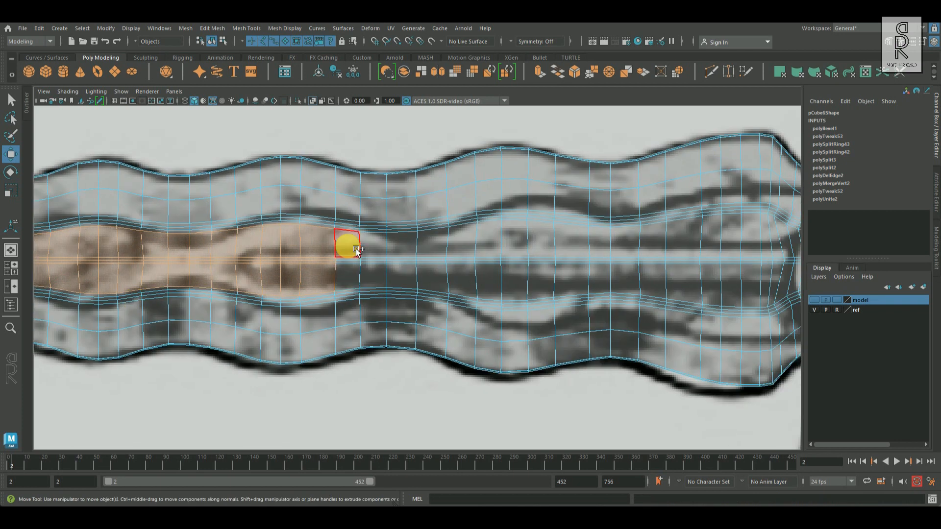
left_click_drag(787, 280, 784, 301, "shift")
middle_click_drag(784, 301, 474, 264, "alt")
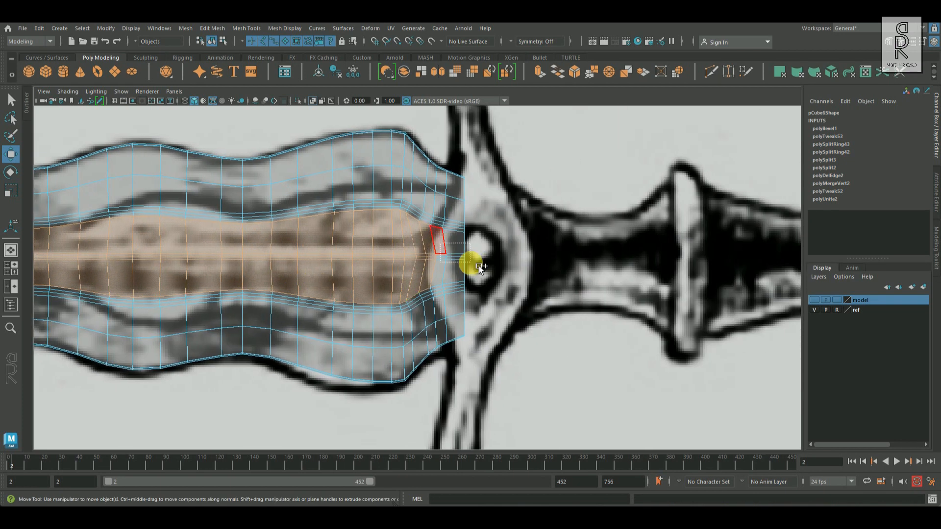
key("space")
key("space")
left_click_drag(637, 199, 548, 289, "alt")
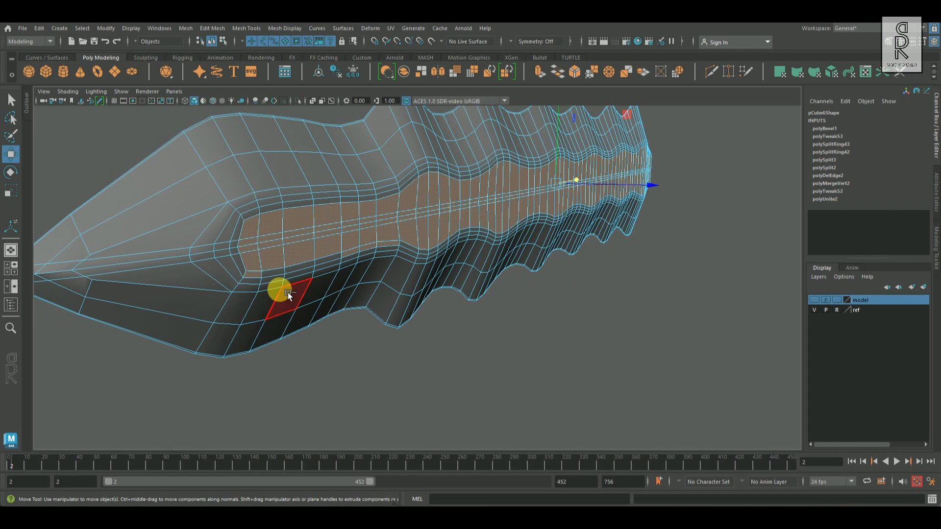
Check the selected panel faces in front view and deselect any stray faces along the panel's lower border
key("space")
key("space")
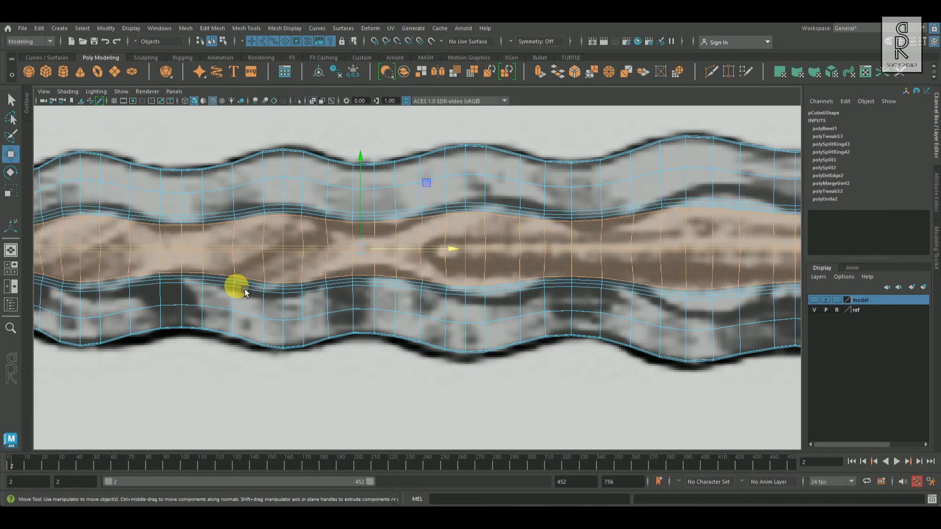
scroll(383, 310, "down", 2)
scroll(417, 277, "up", 3)
left_click_drag(481, 318, 515, 321)
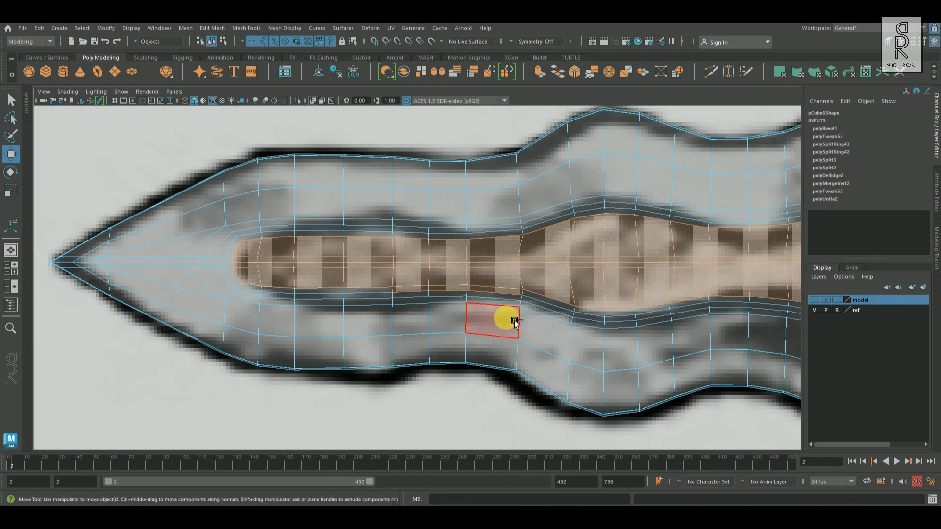
left_click_drag(411, 296, 411, 293, "ctrl")
scroll(528, 355, "down", 3)
middle_click_drag(637, 343, 169, 331, "alt")
key("space")
key("space")
Extrude the selected central panel faces with a thickness of 0.01
right_click_drag(679, 163, 679, 190, "shift")
left_click_drag(589, 224, 603, 257, "alt")
left_click_drag(547, 273, 549, 273)
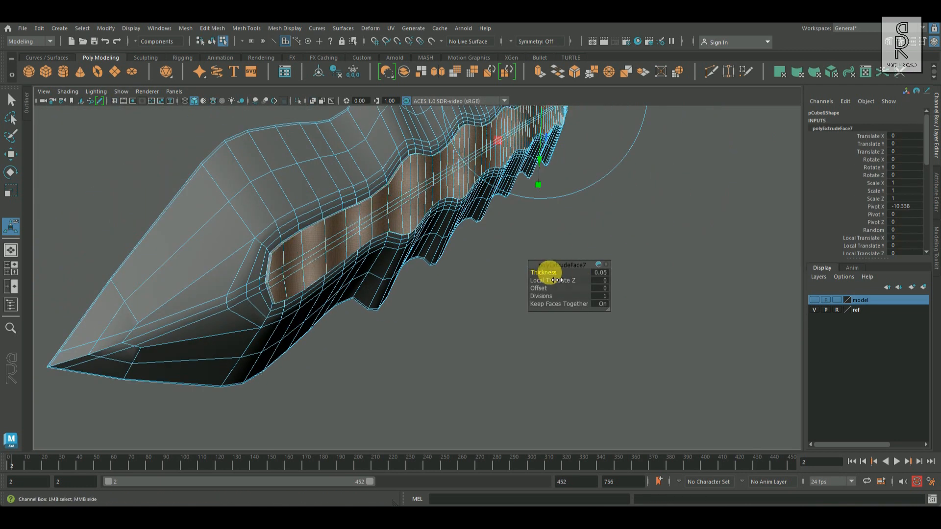
left_click_drag(263, 256, 314, 269, "alt")
left_click_drag(546, 274, 543, 274)
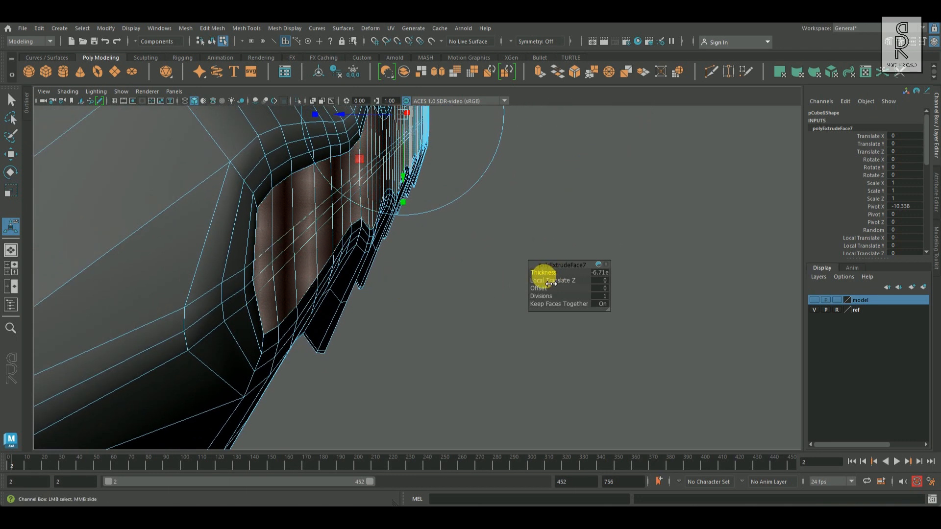
key("ctrl+z")
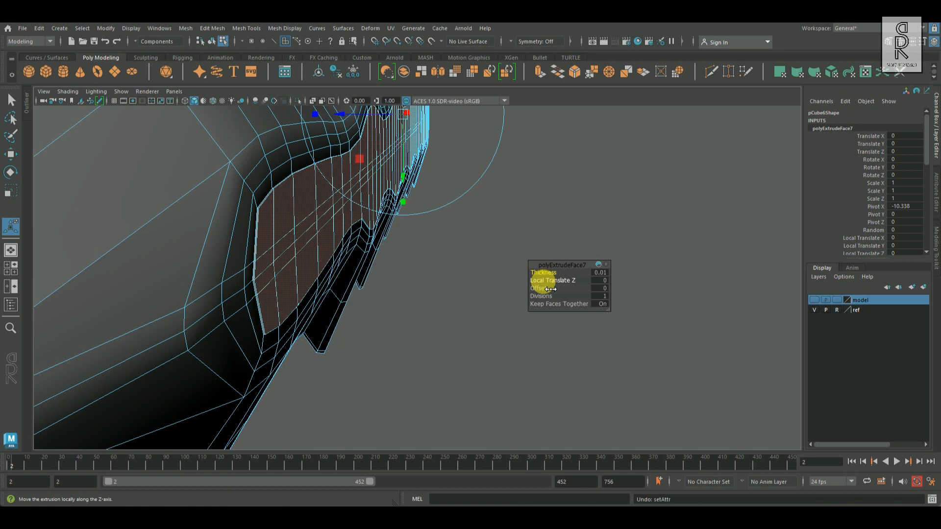
Extrude the panel faces a second time with a thickness of 0.01 and return to object mode
key("ctrl+e")
left_click_drag(556, 281, 553, 281)
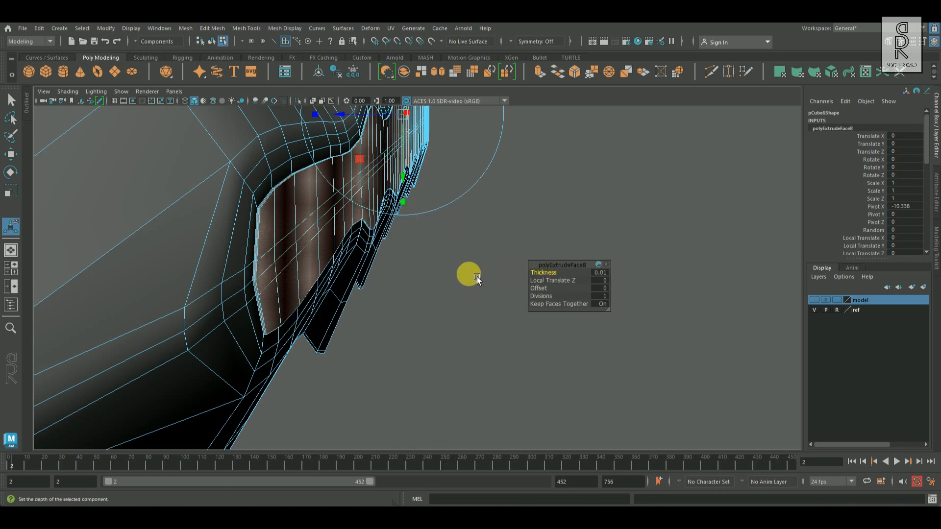
middle_click_drag(469, 272, 367, 237)
key("F8")
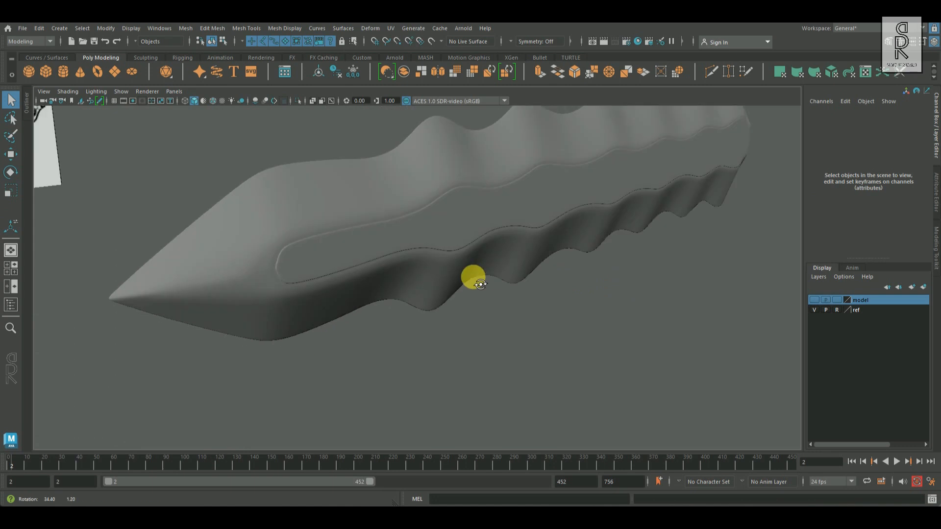
Delete the extra edge loops around the rim of the extruded central panel
mouse_move(480, 285)
left_mouse_down("alt")
mouse_move(362, 295)
mouse_move(503, 299)
mouse_move(483, 297)
mouse_move(467, 320)
mouse_move(585, 294)
mouse_move(393, 327)
left_mouse_up("alt")
right_click_drag(394, 327, 420, 358, "alt")
left_click_drag(420, 359, 580, 282, "alt")
left_click(492, 338)
right_click_drag(580, 282, 584, 169)
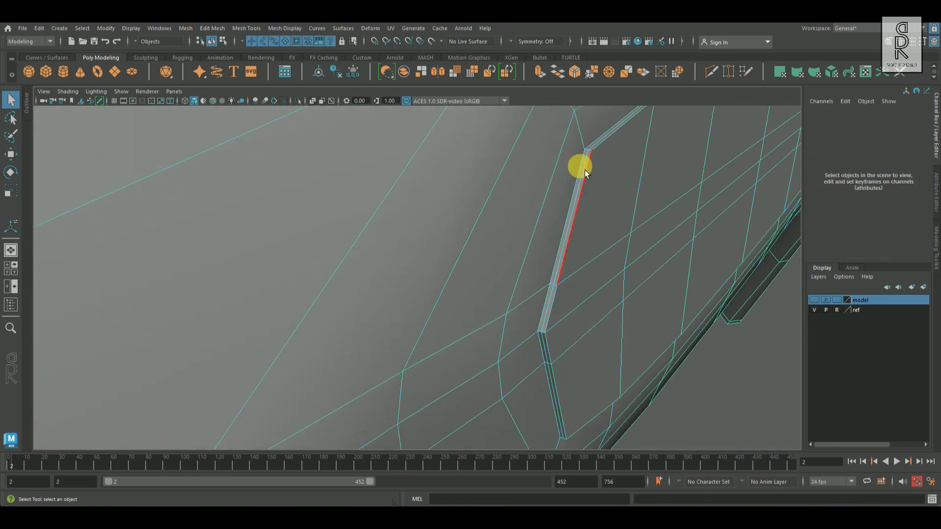
right_click_drag(657, 173, 601, 206, "shift")
left_click_drag(593, 222, 410, 216, "alt")
right_click_drag(448, 197, 352, 247, "shift")
Try to bevel the edge loop around the panel's rim with a fraction of 0.2 in smooth preview
left_click_drag(484, 242, 429, 236, "alt")
right_click_drag(487, 228, 526, 223, "shift")
left_click(578, 312)
key("3")
middle_click_drag(448, 260, 452, 258)
right_click_drag(427, 229, 478, 212)
key("q")
scroll(549, 294, "down", 8)
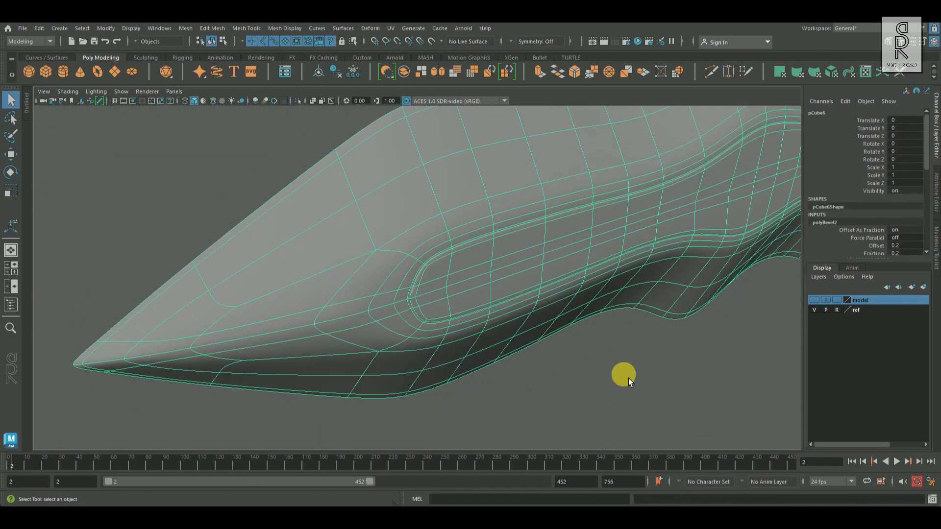
Inspect the beveled panel rim up close and undo the bevel
left_click(628, 378)
scroll(313, 321, "down", 4)
left_click_drag(303, 320, 601, 286, "alt")
scroll(539, 275, "up", 6)
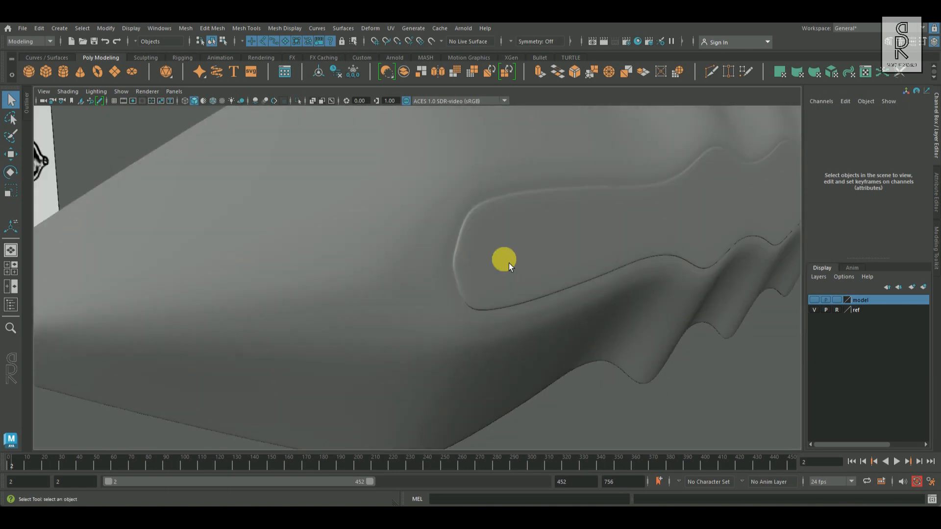
left_click(507, 274)
scroll(466, 261, "up", 3)
scroll(595, 328, "up", 3)
key("ctrl+z")
key("ctrl+z")
key("ctrl+z")
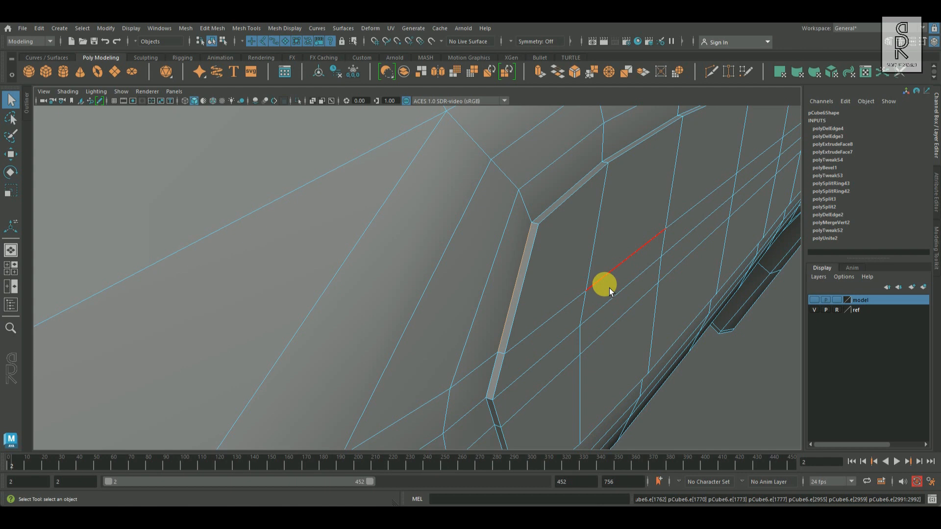
Examine the unbeveled rim at the panel's front end in smooth preview
key("3")
scroll(637, 309, "down", 10)
left_click(621, 367)
mouse_move(621, 368)
left_mouse_down("alt")
mouse_move(307, 360)
mouse_move(449, 348)
mouse_move(606, 360)
left_mouse_up("alt")
scroll(385, 289, "up", 8)
left_click(479, 319)
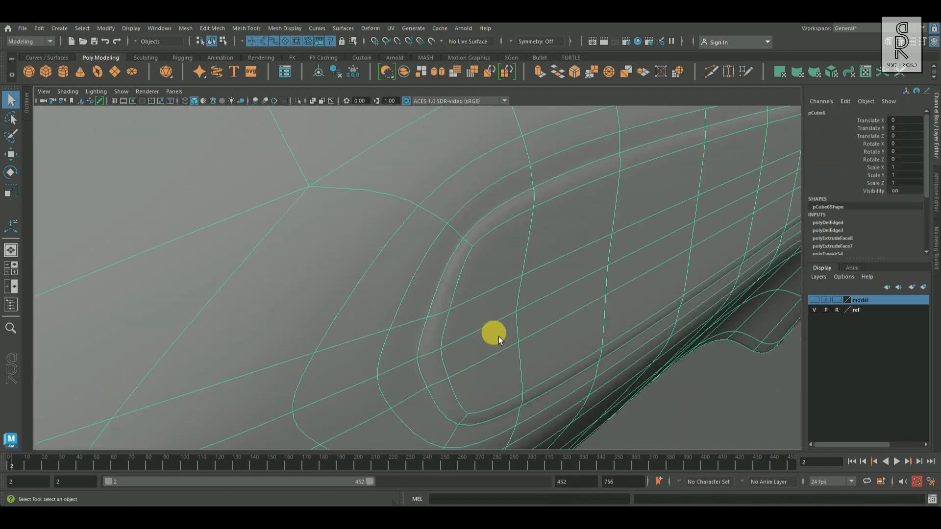
Adjust the central vertices at the panel's front end in front view to round its outline, and leave vertex editing
key("1")
key("space")
key("space")
middle_click_drag(108, 297, 339, 306, "alt")
scroll(415, 290, "up", 8)
middle_click_drag(274, 294, 373, 298, "alt")
key("F9")
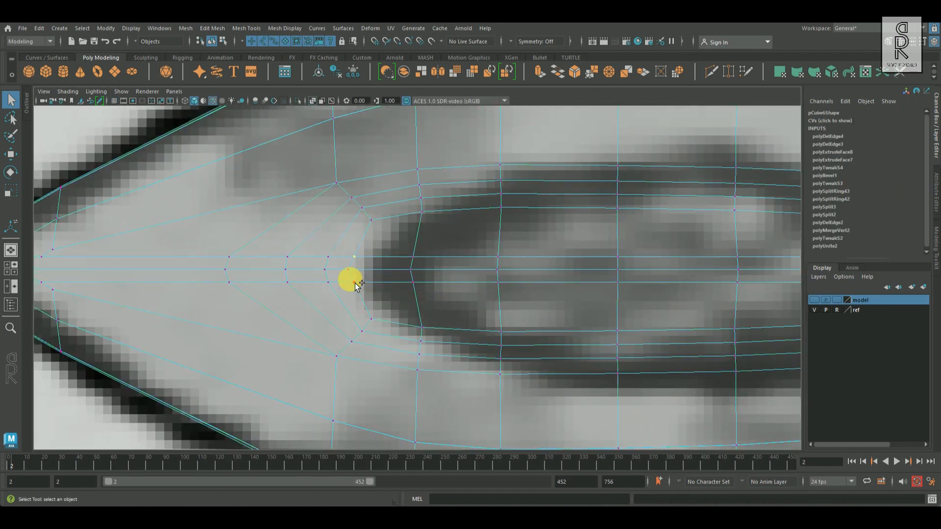
scroll(447, 273, "down", 8)
key("space")
key("space")
scroll(590, 319, "down", 3)
right_click_drag(410, 318, 453, 212)
Examine the reshaped front end of the central panel and the blade tip in smooth preview
scroll(580, 339, "down", 7)
left_click(580, 339)
scroll(480, 350, "up", 3)
left_click_drag(480, 351, 560, 387, "alt")
scroll(531, 361, "down", 3)
scroll(538, 346, "up", 4)
scroll(560, 387, "up", 4)
left_click(406, 342)
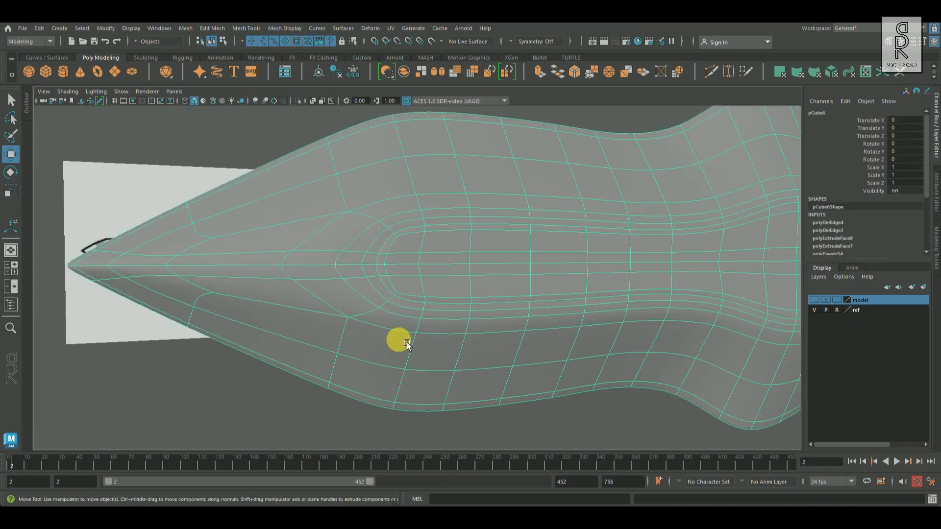
Delete two more edge loops around the central panel's rim and return to object mode in smooth preview
scroll(401, 336, "up", 6)
right_click_drag(392, 194, 393, 178)
right_click_drag(564, 246, 520, 261, "shift")
scroll(603, 327, "down", 4)
left_click_drag(602, 326, 507, 351, "alt")
scroll(507, 351, "up", 3)
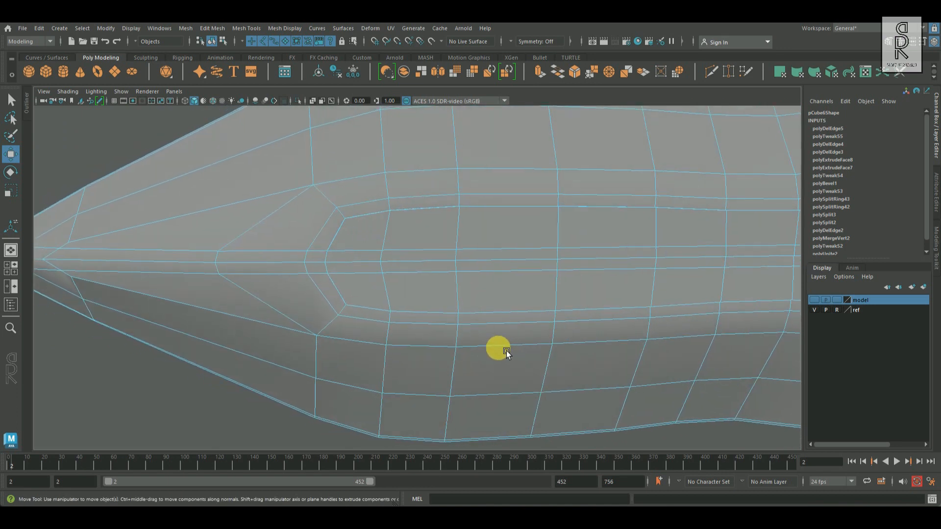
double_click(337, 225)
right_click_drag(566, 225, 520, 238, "shift")
key("3")
right_click_drag(428, 227, 466, 214)
Inspect the softened central panel and the whole blade from several angles
left_click(341, 441)
scroll(292, 366, "down", 4)
left_click_drag(334, 366, 389, 365, "alt")
scroll(549, 373, "down", 5)
scroll(579, 369, "up", 3)
left_click_drag(596, 362, 516, 378, "alt")
scroll(471, 374, "down", 3)
left_click_drag(428, 369, 482, 282, "alt")
Make the model layer visible so the crossguard and handle appear with the blade
key("r")
scroll(586, 356, "down", 3)
left_click_drag(586, 356, 561, 384, "alt")
left_click_drag(363, 220, 688, 454)
left_click(601, 382)
left_click_drag(601, 383, 645, 363, "alt")
scroll(647, 362, "up", 4)
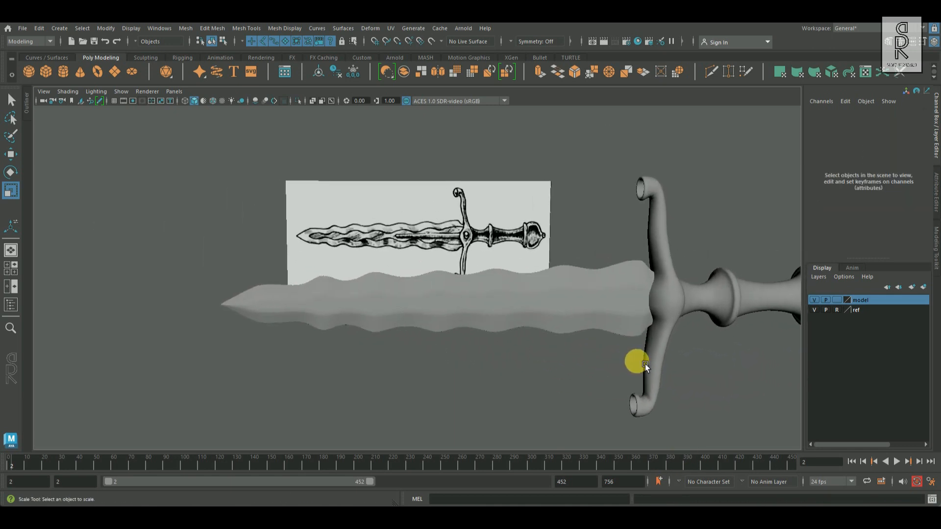
Remove the crossguard from the model layer and hide that layer
left_click(645, 363)
key("f")
right_click(840, 300)
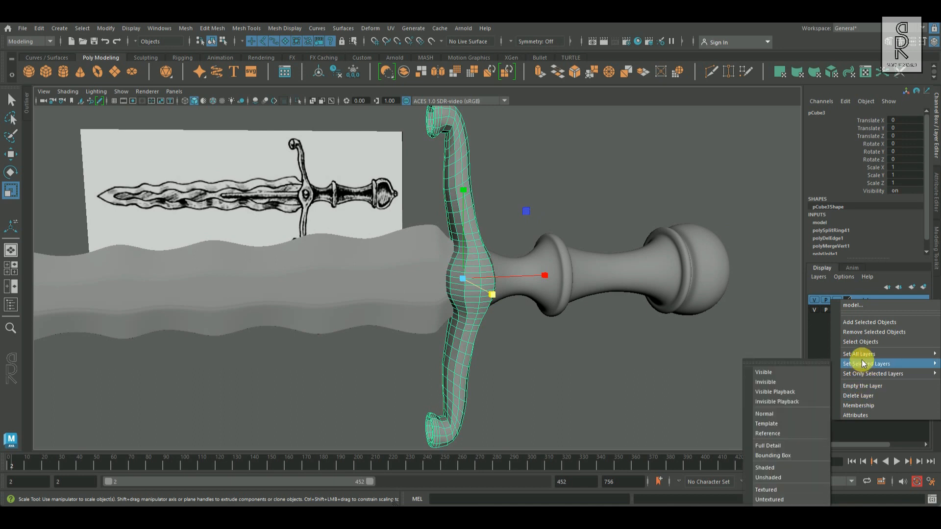
left_click(868, 335)
left_click(815, 300)
left_click(554, 343)
Examine the isolated crossguard mesh around its bulging center and curved arms
scroll(463, 328, "down", 3)
left_click_drag(463, 328, 520, 297, "alt")
left_click(519, 296)
left_click(634, 319)
left_click_drag(634, 324, 525, 349, "alt")
left_click(508, 339)
scroll(618, 314, "up", 3)
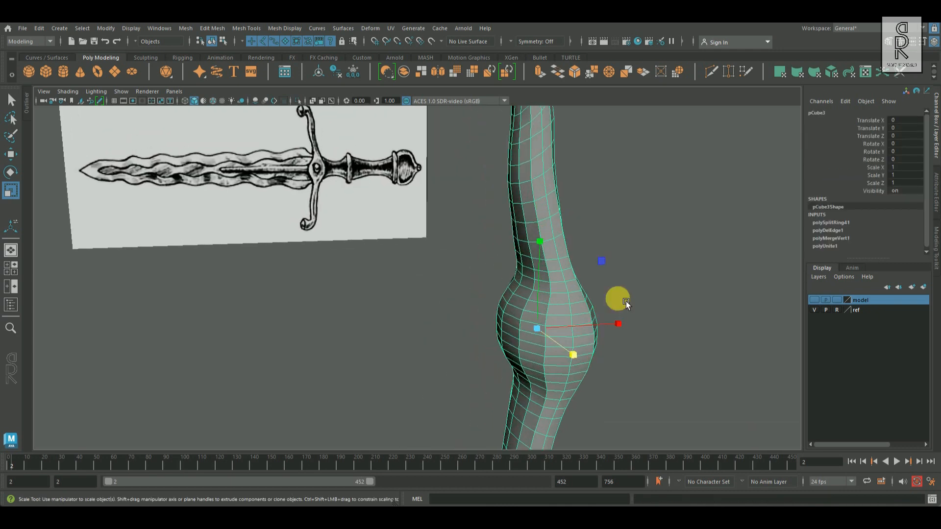
middle_click_drag(603, 275, 596, 316, "alt")
left_click_drag(596, 316, 632, 319, "alt")
Create a polygon cube and move it to X 8.399, Y -10.627, near the crossguard's lower curled end
key("space")
key("space")
scroll(534, 345, "up", 5)
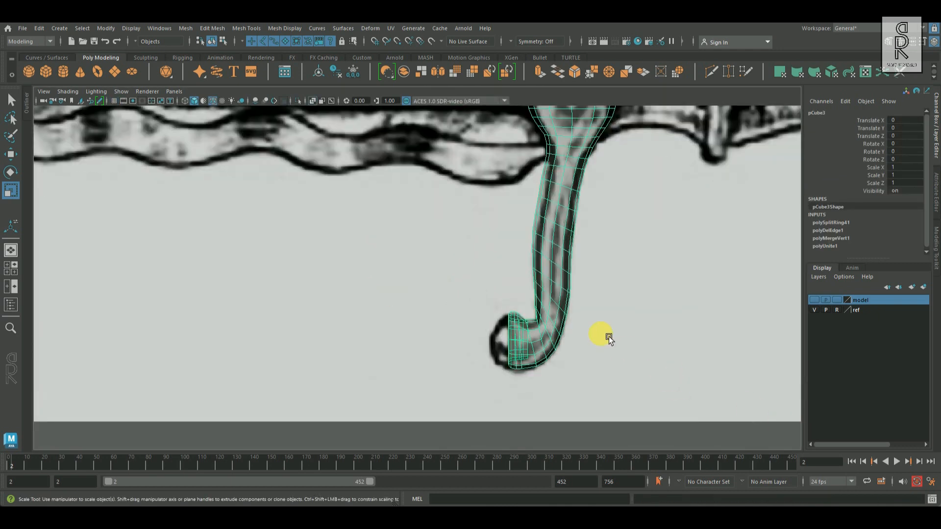
left_click(47, 73)
scroll(581, 324, "down", 4)
key("w")
left_click_drag(445, 286, 533, 289)
key("space")
key("space")
Smooth the new cube with 3 divisions to turn it into a sphere
right_click_drag(672, 223, 686, 282, "alt")
right_click(642, 141, "shift")
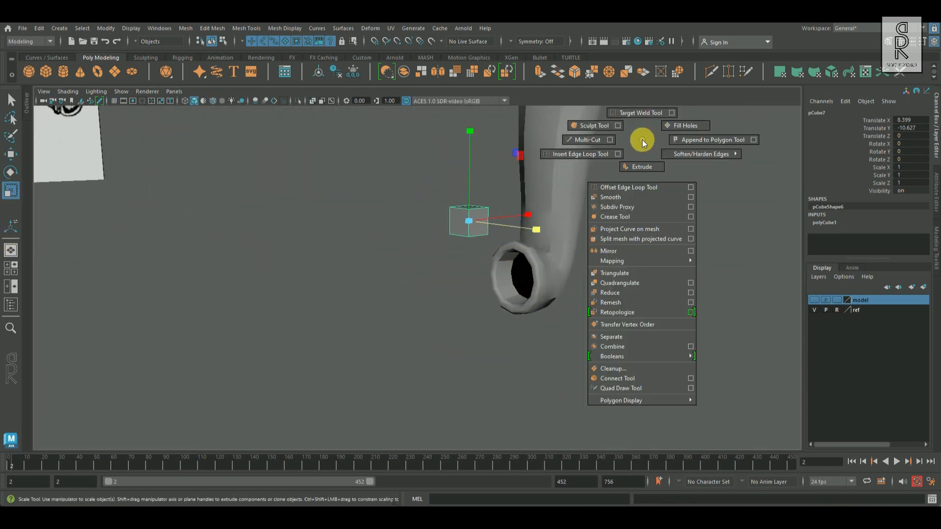
left_click(621, 198)
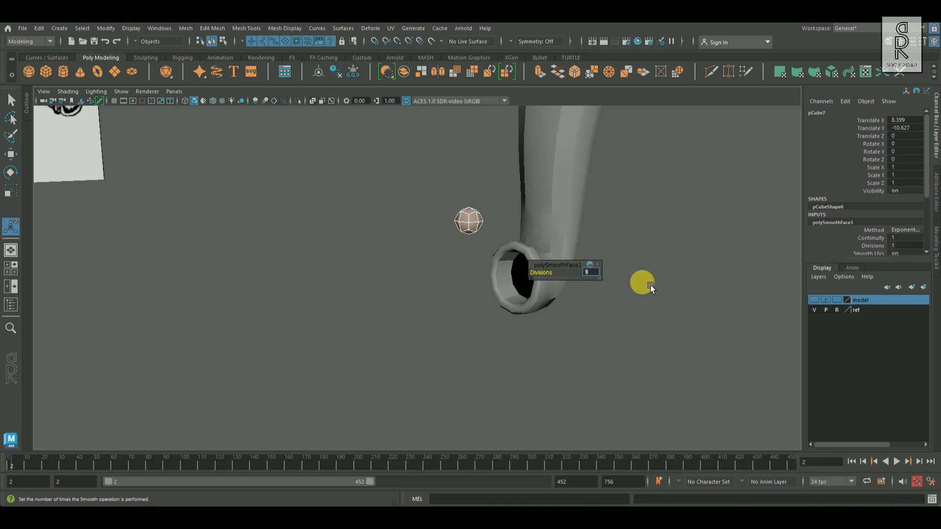
type("3")
key("Return")
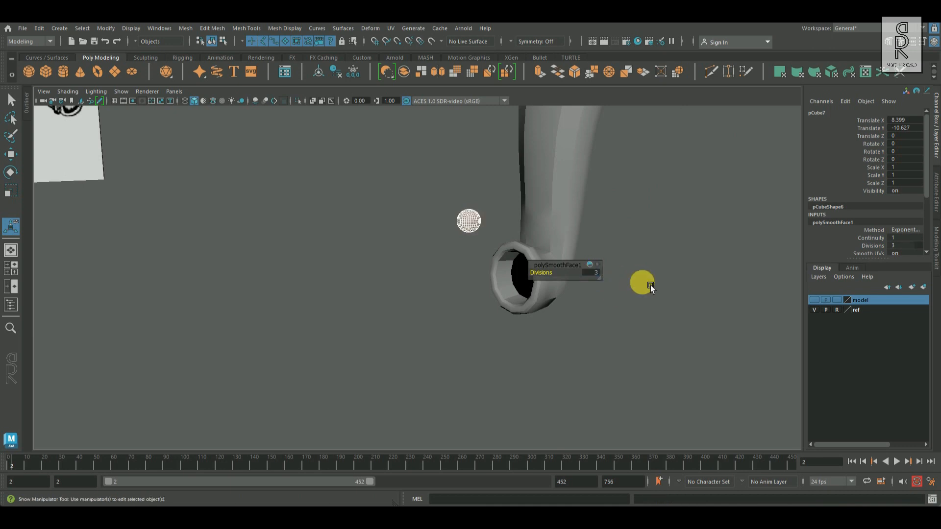
scroll(450, 265, "up", 1)
right_click_drag(451, 265, 610, 297, "alt")
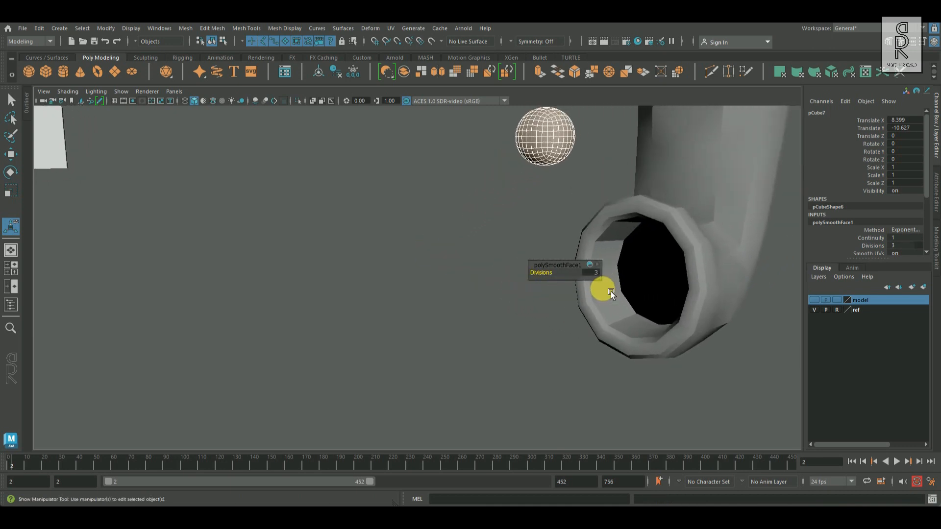
Scale the sphere uniformly to 2.228 and move it to X 10.799, Y -13.064, into the crossguard's lower curled opening
key("q")
left_click(560, 198)
left_click(558, 142)
middle_click_drag(559, 144, 556, 178, "alt")
key("r")
left_click_drag(543, 175, 591, 176)
key("w")
left_click_drag(542, 153, 682, 280)
left_click_drag(634, 231, 641, 255)
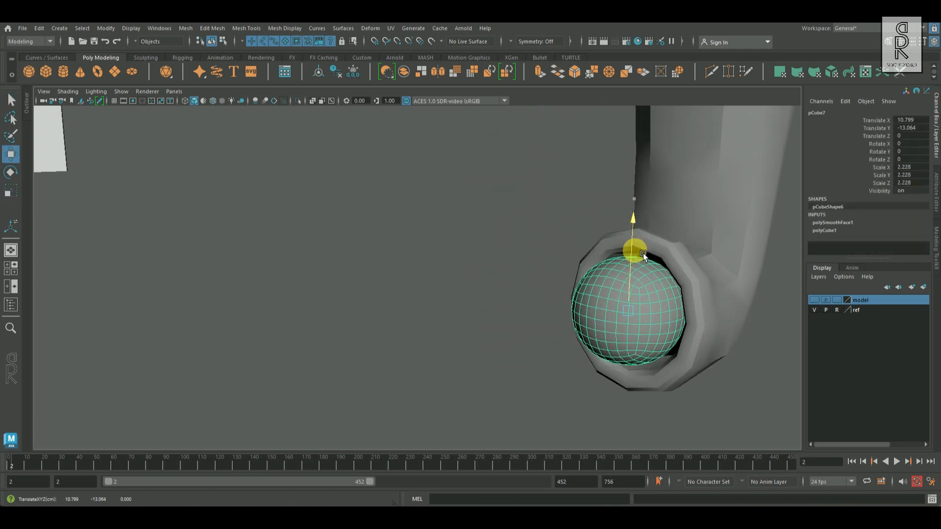
Lower the sphere to Y -13.079 and enlarge it slightly within the curled end's opening
left_click_drag(588, 282, 640, 288, "alt")
key("f")
right_click_drag(588, 292, 448, 299, "alt")
left_click_drag(448, 299, 431, 301, "alt")
left_click_drag(424, 206, 425, 208)
left_click_drag(492, 237, 501, 240, "alt")
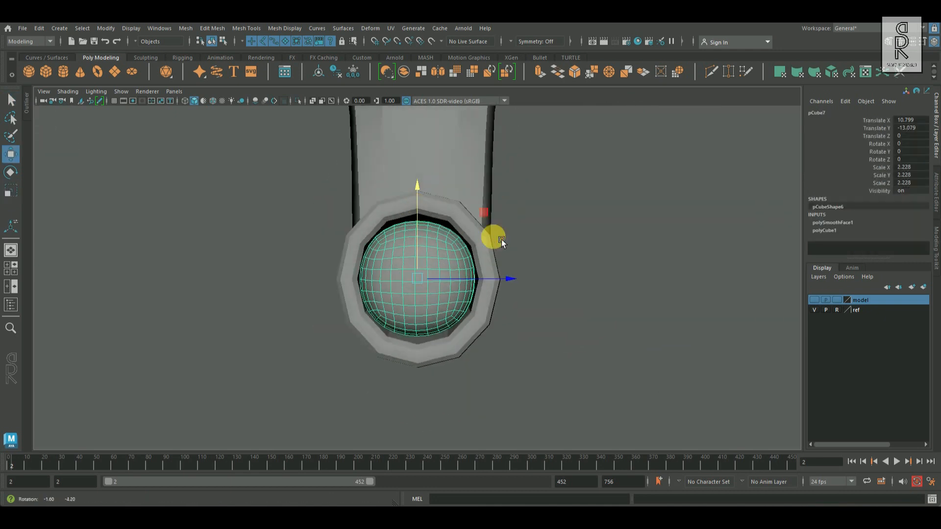
key("r")
left_click_drag(418, 279, 432, 279)
left_click_drag(557, 293, 511, 280, "alt")
Move the sphere to X 11.063 and scale it uniformly to 2.655 to fill the curled end
key("w")
left_click(594, 297)
right_click_drag(578, 298, 455, 303, "alt")
left_click_drag(456, 303, 489, 277, "alt")
left_click(489, 277)
left_click(575, 273)
right_click_drag(504, 291, 489, 336, "alt")
left_click(471, 309)
left_click_drag(536, 292, 499, 305, "alt")
key("r")
left_click_drag(426, 276, 424, 274)
left_click_drag(422, 276, 422, 320)
left_click(603, 340)
right_click_drag(423, 320, 549, 384, "alt")
left_click(410, 319)
key("w")
left_click_drag(543, 354, 345, 128)
left_click(565, 360)
key("ctrl+z")
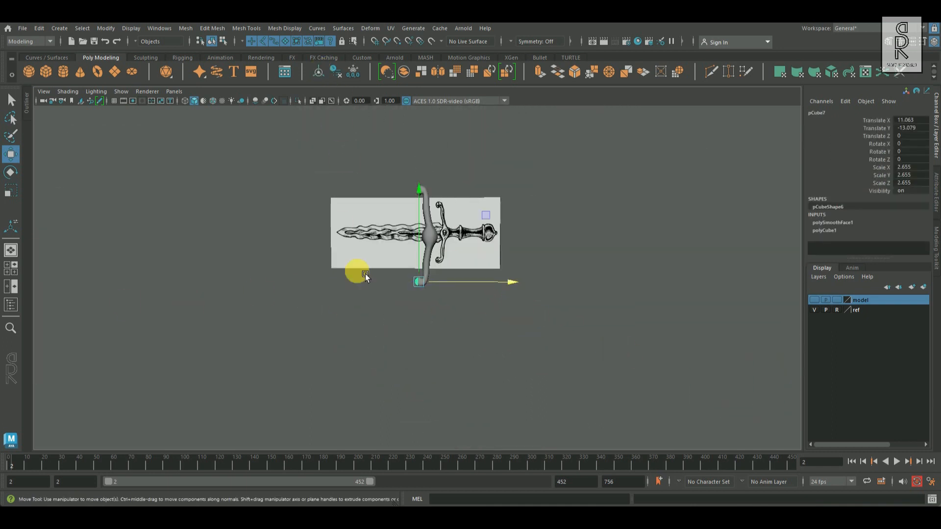
Freeze the sphere's transforms, snap its pivot to the sword's centerline, and mirror a duplicate vertically onto the opposite curled end
left_click_drag(495, 304, 563, 330, "alt")
left_click(353, 72)
key("space")
key("space")
scroll(486, 351, "down", 1)
key("d")
key("v")
left_click(500, 234)
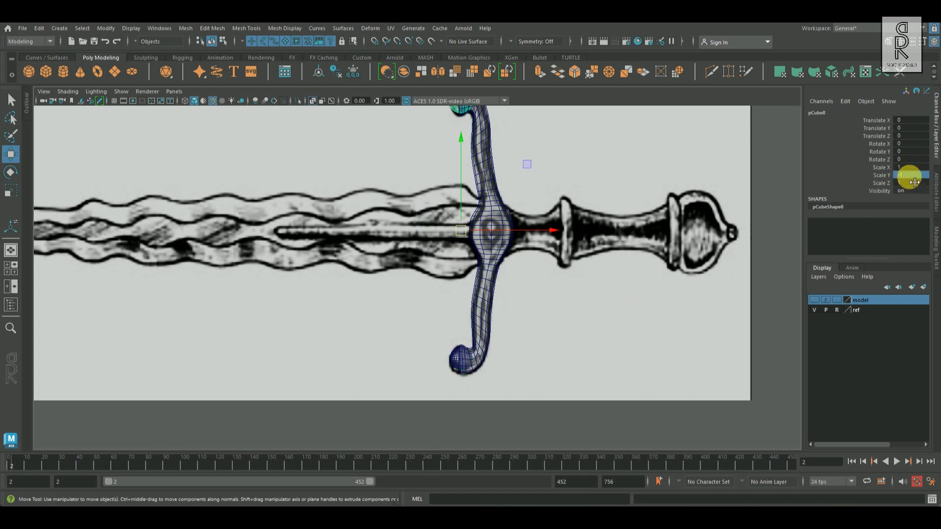
Bevel the lengthwise edge loop along the crossguard with chamfer off and a reduced fraction
key("space")
key("space")
left_click(640, 339)
left_click_drag(640, 339, 483, 263, "alt")
left_click(483, 262)
right_click_drag(483, 262, 558, 269, "alt")
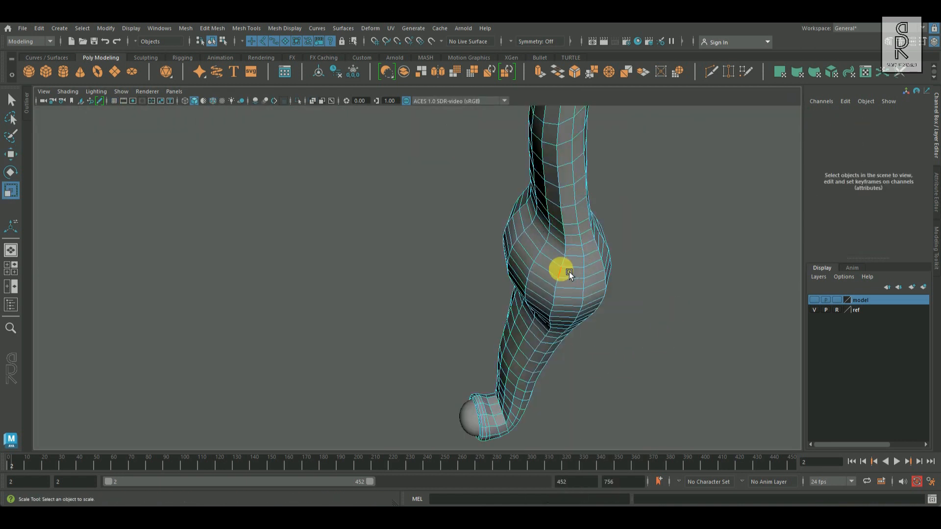
key("r")
middle_click_drag(542, 284, 436, 318, "alt")
left_click_drag(436, 317, 483, 315, "alt")
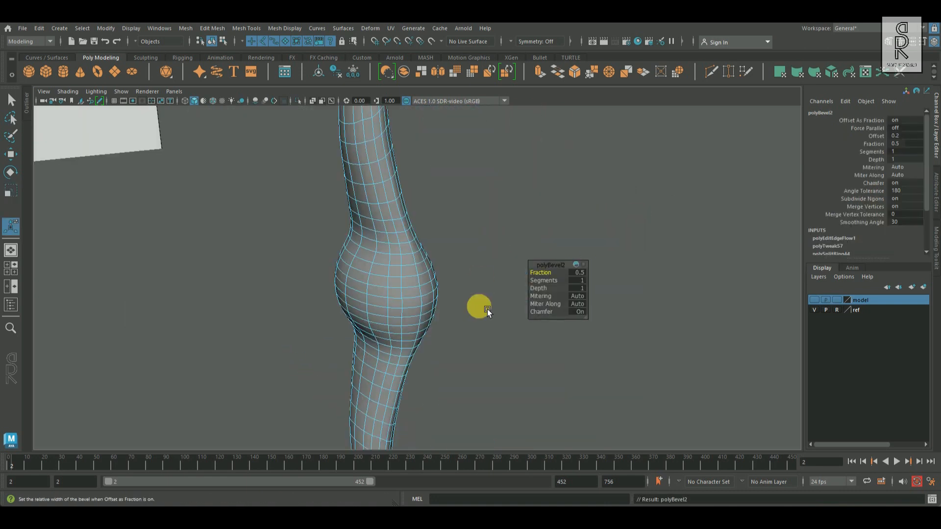
left_click(580, 312)
mouse_move(544, 273)
left_mouse_down()
mouse_move(600, 280)
mouse_move(512, 273)
mouse_move(532, 283)
left_mouse_up()
Return the crossguard to object mode and examine its smooth preview
mouse_move(441, 286)
left_mouse_down("alt")
mouse_move(343, 274)
mouse_move(424, 279)
left_mouse_up("alt")
key("q")
right_click_drag(424, 278, 455, 253)
left_click(492, 284)
left_click(389, 295)
key("3")
mouse_move(389, 295)
left_mouse_down("alt")
mouse_move(395, 307)
mouse_move(534, 317)
mouse_move(455, 309)
mouse_move(362, 323)
mouse_move(428, 357)
mouse_move(502, 321)
mouse_move(628, 336)
left_mouse_up("alt")
Bevel another lengthwise edge loop of the crossguard with fraction 0.12 and chamfer off, and preview it smoothed
left_click(433, 298)
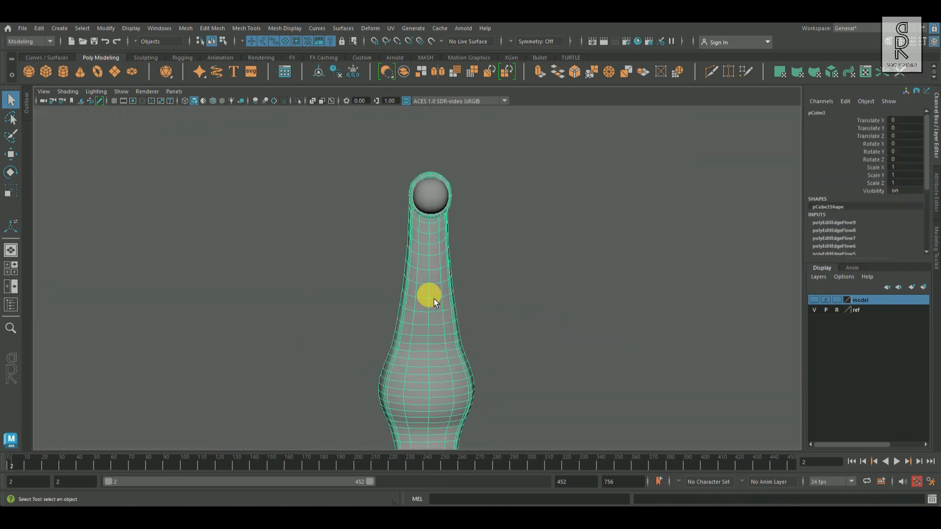
right_click_drag(434, 298, 430, 292)
mouse_move(431, 292)
left_mouse_down("alt")
mouse_move(488, 307)
mouse_move(431, 298)
left_mouse_up("alt")
right_click(509, 276, "shift")
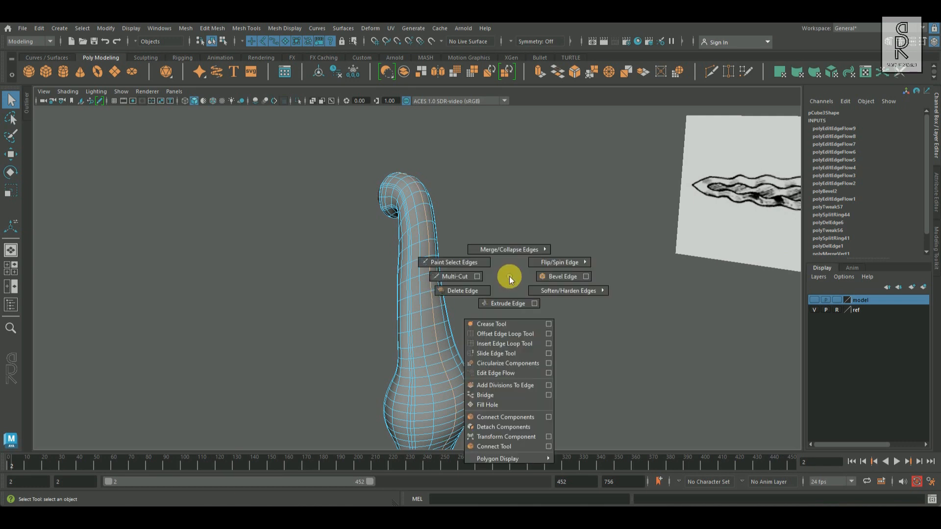
left_click(561, 276)
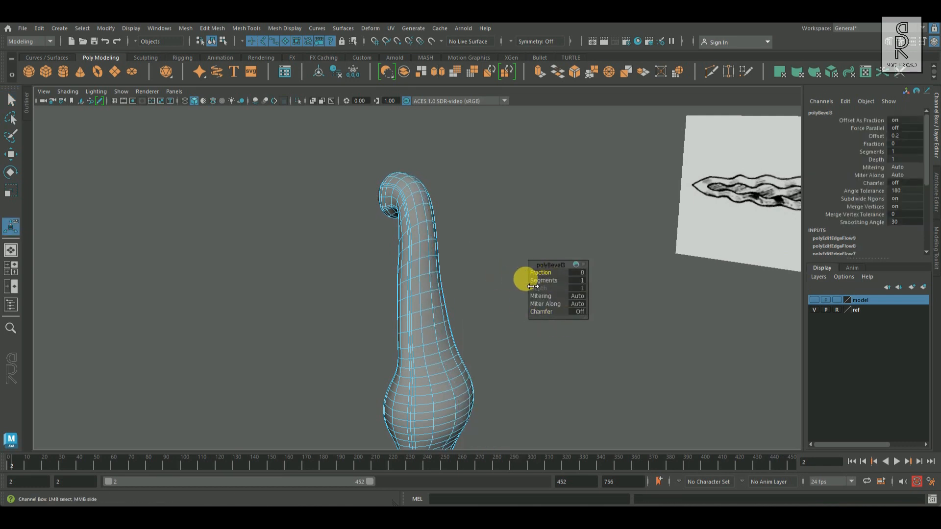
left_click_drag(437, 290, 380, 285, "alt")
middle_click_drag(380, 286, 388, 228, "alt")
left_click_drag(388, 228, 427, 245, "alt")
key("3")
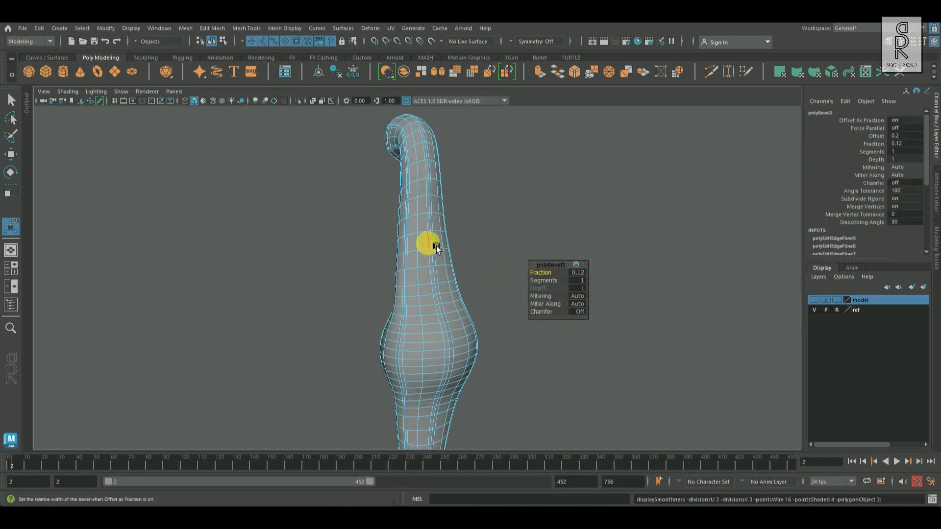
Try to extrude the block of faces at the center of the crossguard's bulge
left_click(515, 332)
left_click_drag(515, 332, 311, 340, "alt")
left_click(462, 311)
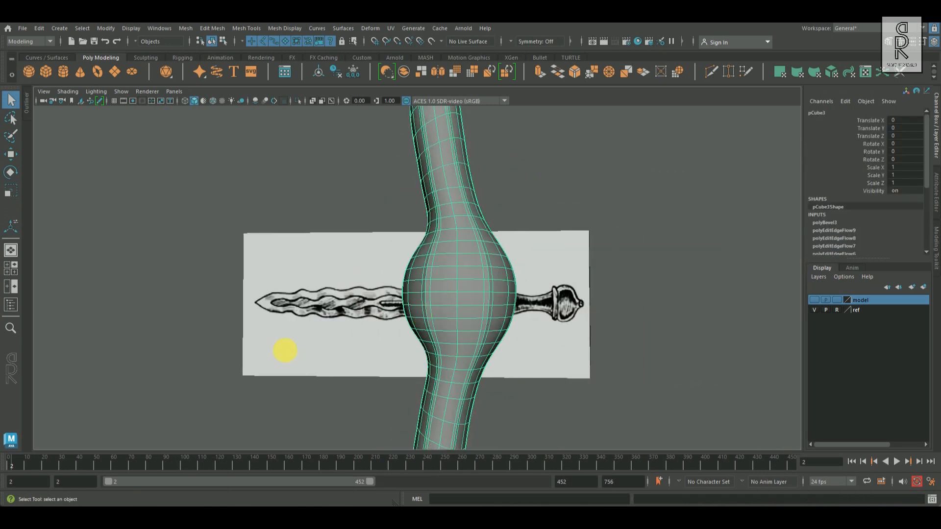
right_click_drag(311, 340, 531, 363, "alt")
left_click_drag(532, 363, 500, 349, "alt")
right_click_drag(437, 248, 431, 253)
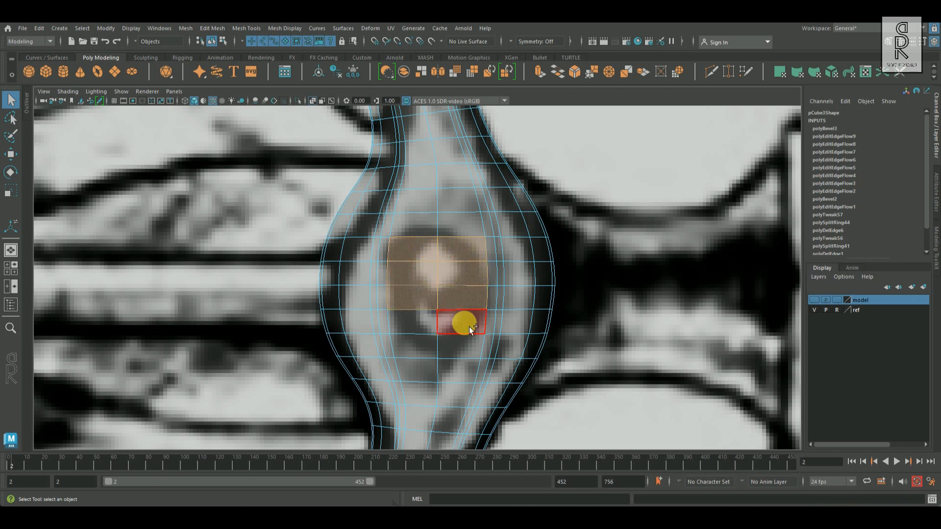
key("space")
key("space")
left_click_drag(672, 210, 599, 346, "alt")
right_click_drag(674, 172, 670, 314, "shift")
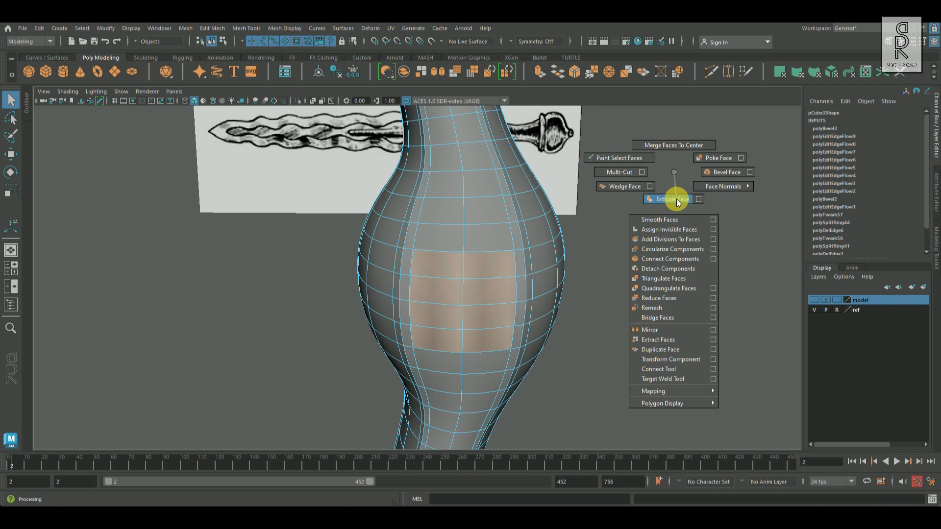
right_click_drag(676, 199, 677, 199, "shift")
key("ctrl+z")
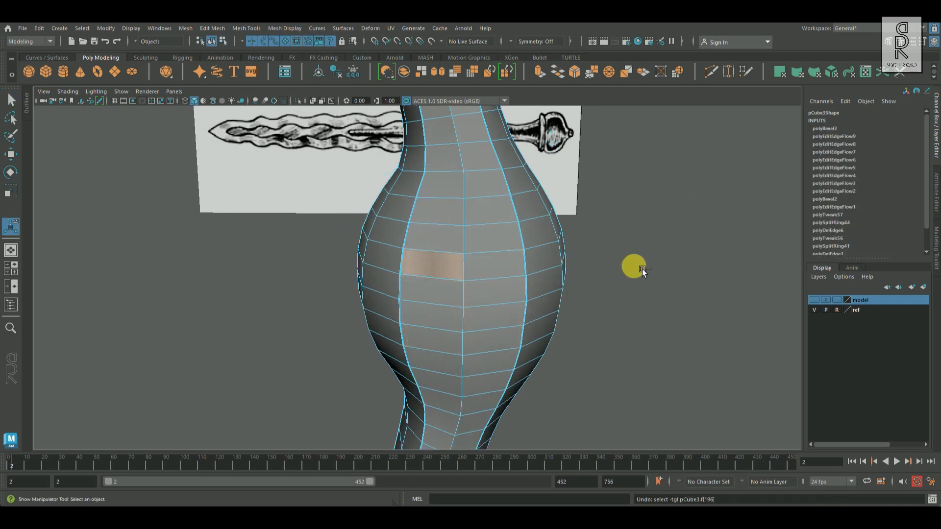
Add lengthwise edge loops along the crossguard's central panel and apply Edit Edge Flow
key("q")
left_click_drag(630, 321, 382, 310, "alt")
left_click(338, 300)
left_click_drag(513, 338, 372, 343, "alt")
right_click_drag(372, 343, 443, 302, "alt")
left_click_drag(667, 317, 367, 357, "alt")
right_click_drag(617, 288, 616, 387, "shift")
Check the crossguard's smooth preview and return it to unsmoothed display
left_click_drag(529, 363, 449, 363, "alt")
key("3")
key("F8")
left_click(366, 356)
left_click(448, 365)
key("1")
right_click_drag(493, 398, 381, 293, "alt")
Apply Edit Edge Flow to the matching lengthwise edge loop on the crossguard's other side
key("F10")
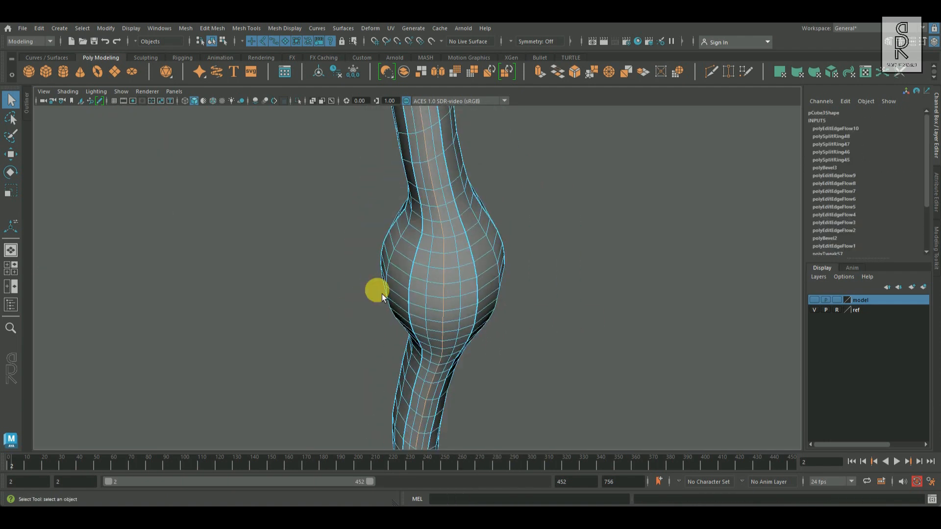
left_click_drag(381, 293, 594, 295, "alt")
double_click(380, 302)
right_click_drag(584, 240, 583, 340, "shift")
left_click_drag(583, 340, 466, 374, "alt")
Select the bulge's central faces over the round detail in the reference sketch
key("space")
key("space")
key("q")
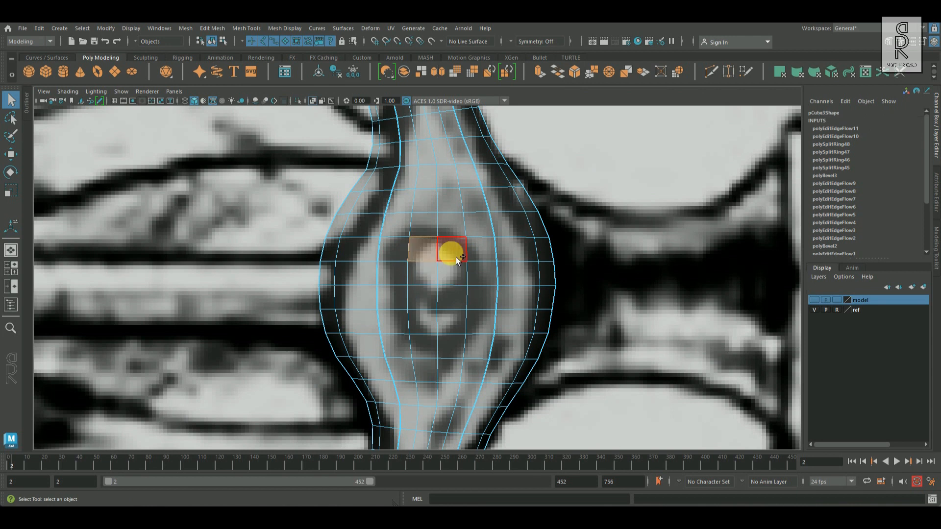
right_click_drag(634, 284, 480, 294, "alt")
left_click_drag(480, 294, 488, 308, "alt")
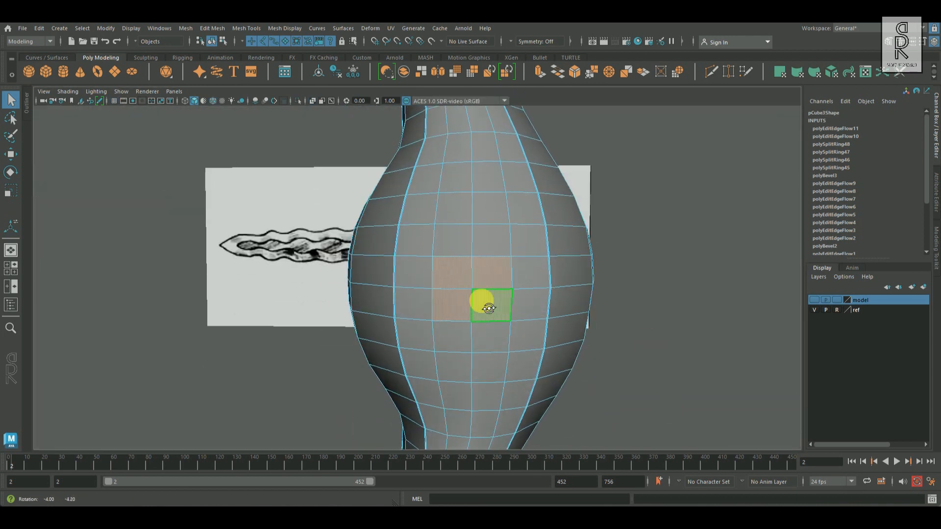
Delete the surplus lengthwise edge loops flanking the central faces of the crossguard's bulge
key("3")
left_click_drag(554, 293, 532, 306, "alt")
right_click_drag(477, 227, 478, 201)
left_click(464, 239)
left_click_drag(573, 272, 510, 248, "alt")
key("Delete")
left_click_drag(544, 330, 636, 316, "alt")
left_click_drag(343, 287, 359, 332, "alt")
key("Delete")
Turn off the smooth preview and select a block of faces four columns wide over the reference's round detail
key("space")
key("space")
left_click_drag(439, 264, 440, 277)
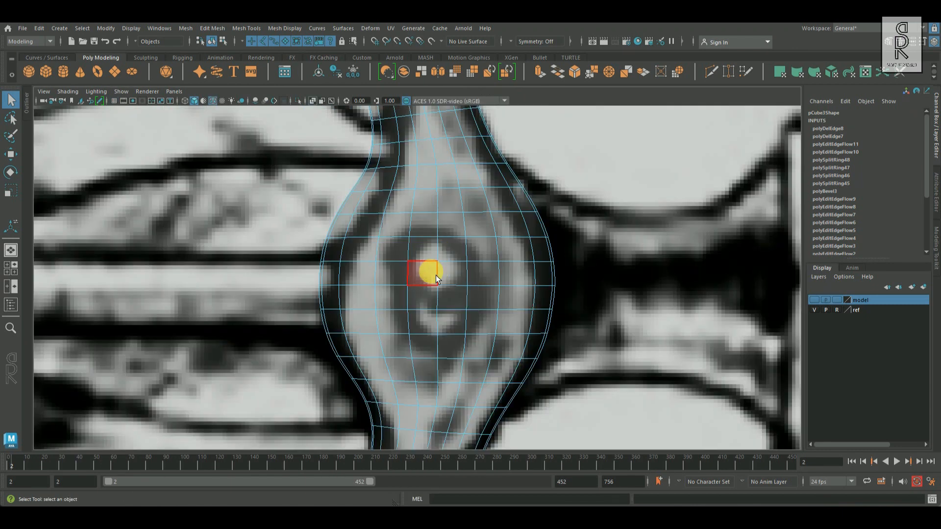
key("1")
left_click_drag(424, 249, 453, 284)
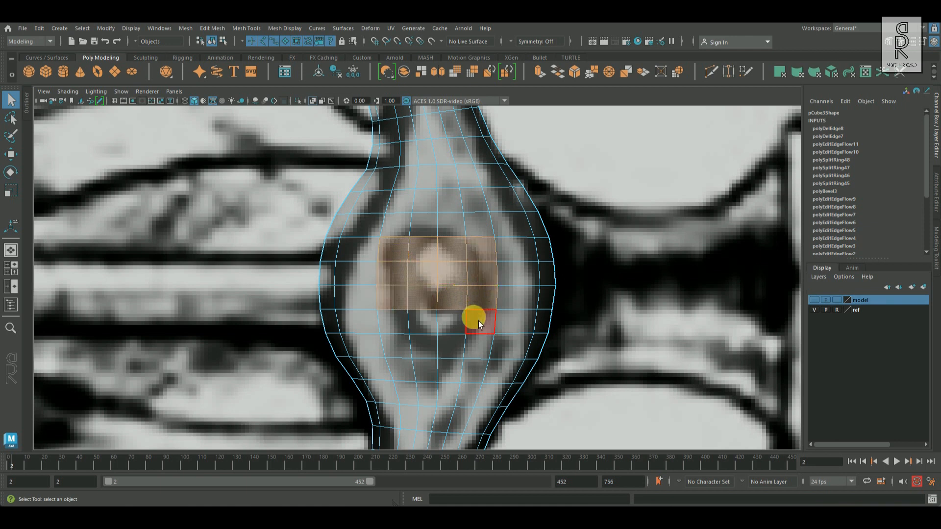
key("space")
key("space")
left_click_drag(648, 195, 503, 349, "alt")
Split the crossguard's edge rings to add lengthwise edge loops around the bulge
right_click_drag(444, 223, 446, 197)
left_click(449, 228)
right_click_drag(630, 229, 564, 277, "ctrl")
left_click_drag(379, 307, 497, 296, "alt")
left_click_drag(280, 347, 394, 337, "alt")
key("g")
key("g")
left_click_drag(359, 275, 357, 254, "alt")
left_click_drag(638, 344, 512, 344, "alt")
Circularize the four-by-four block of faces at the center of the crossguard's bulge
key("space")
left_click_drag(395, 363, 407, 402)
right_click_drag(447, 227, 452, 250)
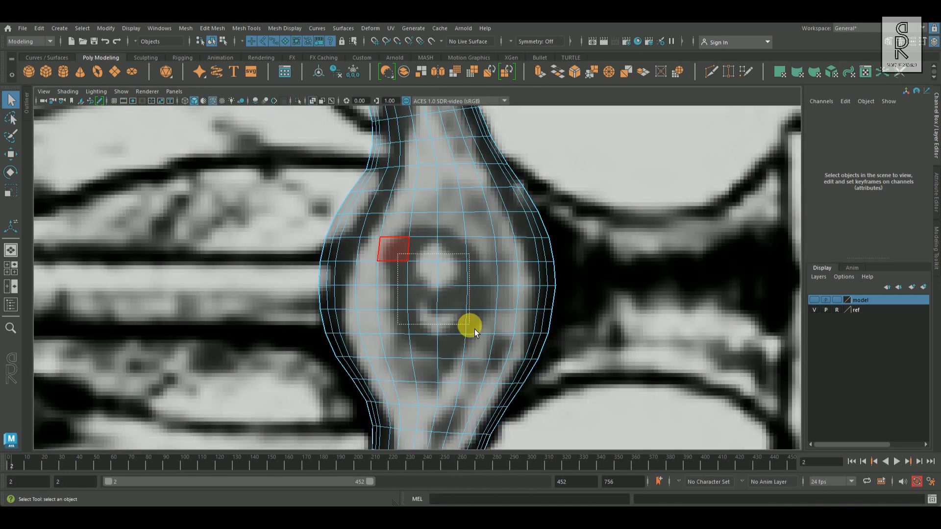
left_click_drag(474, 328, 490, 342)
scroll(656, 213, "down", 6)
left_click_drag(510, 287, 640, 215, "alt")
right_click_drag(666, 169, 668, 244, "shift")
left_click_drag(668, 243, 627, 361, "alt")
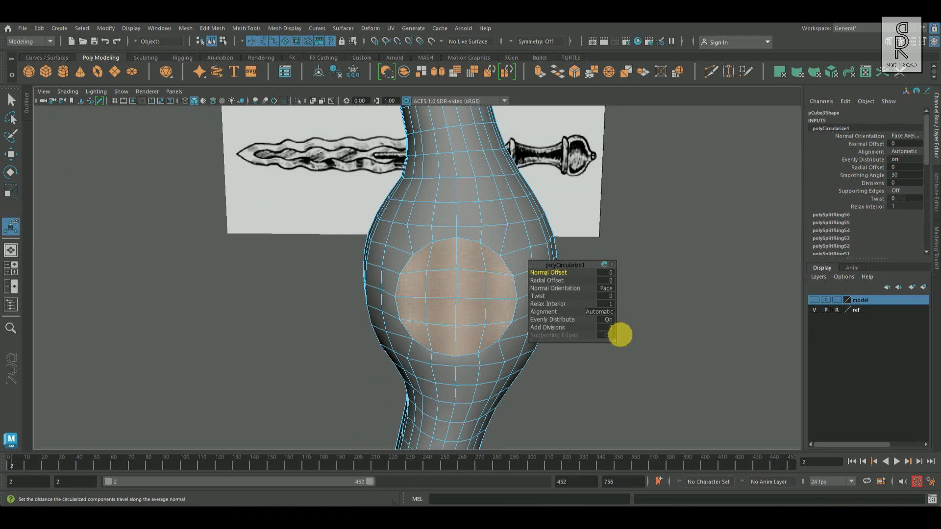
Extrude the circular faces inward to a smaller ring and delete the inner faces to leave a round opening
left_click_drag(568, 267, 652, 238)
right_click_drag(503, 269, 310, 280, "shift")
left_click_drag(447, 281, 446, 282)
left_click_drag(448, 283, 533, 305, "alt")
left_click_drag(453, 274, 448, 279)
key("Delete")
Bevel the round opening's outer rim with fraction 0.31, Uniform mitering and Miter Along set to Center
left_click_drag(589, 322, 431, 240, "alt")
double_click(519, 243)
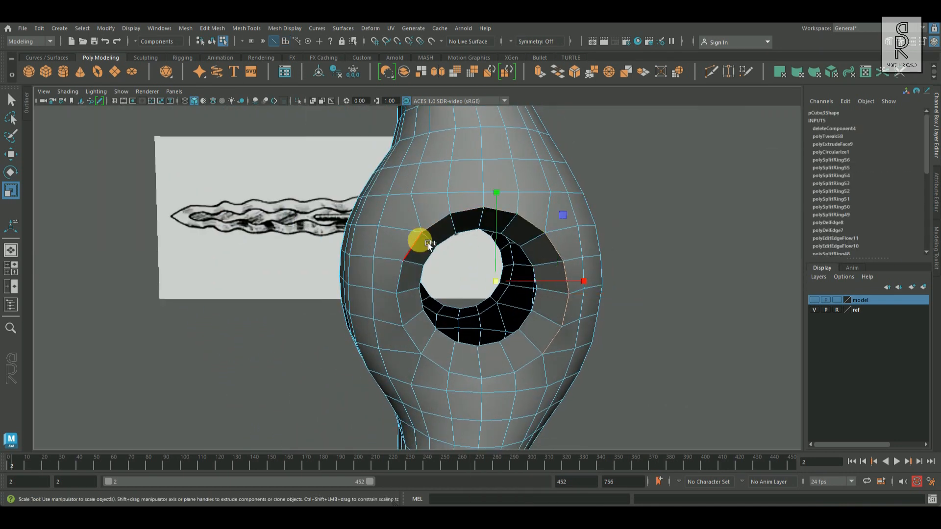
left_click_drag(506, 366, 413, 270, "alt")
left_click_drag(218, 248, 573, 292, "alt")
right_click_drag(573, 210, 631, 211, "shift")
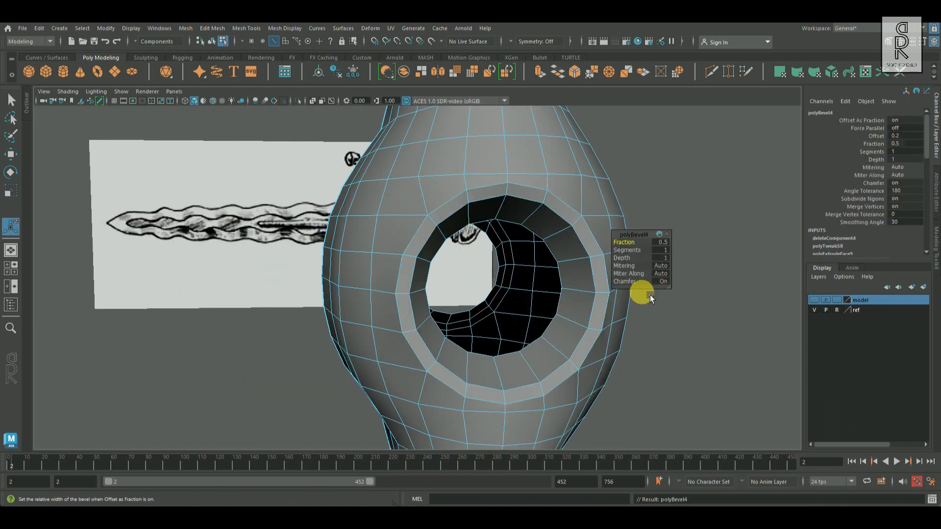
left_click(660, 266)
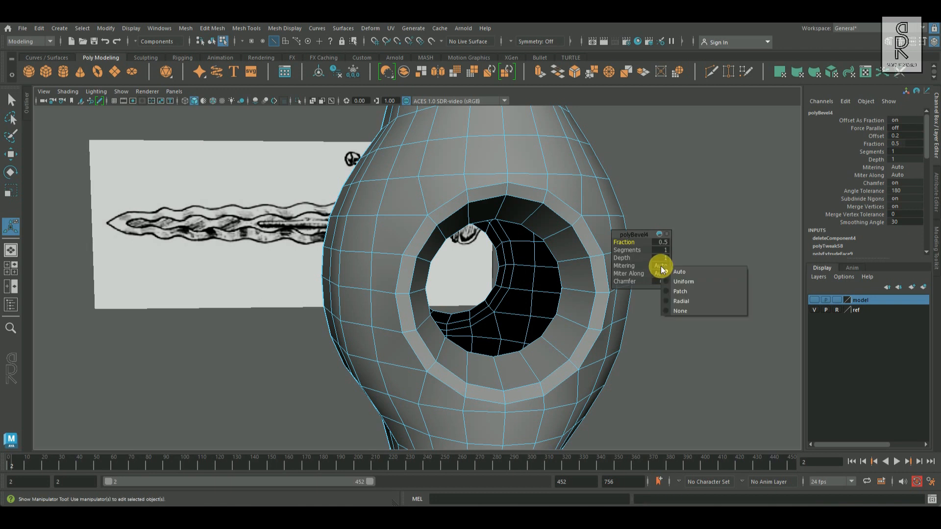
left_click(667, 277)
left_click(692, 289)
left_click_drag(633, 243, 629, 244)
left_click_drag(496, 271, 509, 269, "alt")
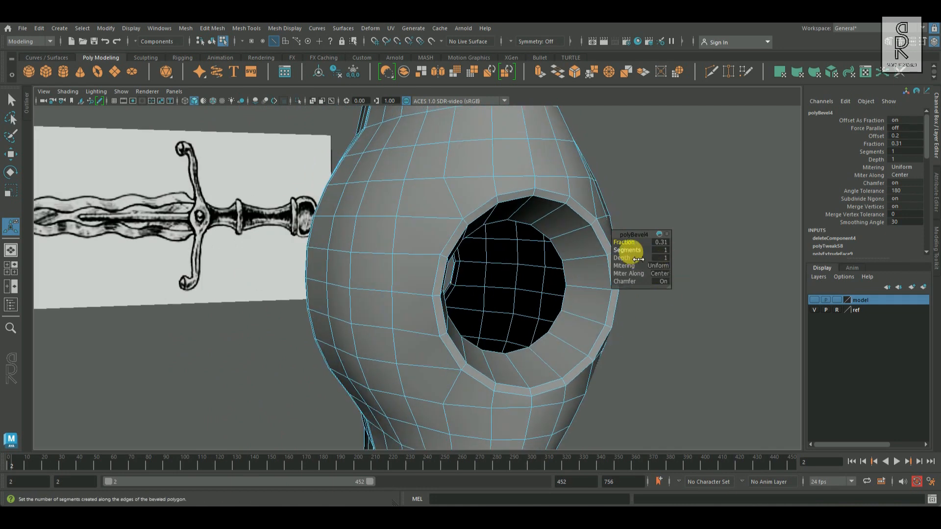
Fine-tune the socket rim bevel's fraction and segments, then return to object mode with smooth mesh preview
left_click_drag(645, 259, 647, 259)
left_click_drag(624, 243, 628, 247)
left_click_drag(544, 253, 634, 201, "alt")
left_click(575, 260)
key("q")
key("F8")
scroll(634, 202, "down", 3)
key("3")
left_click(591, 281)
Select two edge loops on the crossguard's bulge and delete them
scroll(539, 314, "down", 5)
left_click_drag(516, 317, 460, 294, "alt")
left_click(496, 287)
scroll(458, 230, "up", 5)
right_click_drag(510, 225, 511, 202)
double_click(495, 228)
scroll(488, 227, "down", 5)
mouse_move(382, 262)
left_mouse_down("alt")
mouse_move(481, 274)
mouse_move(376, 254)
left_mouse_up("alt")
scroll(373, 249, "up", 5)
double_click(359, 251, "shift")
right_click_drag(574, 222, 523, 236, "shift")
Examine the smoothed crossguard bulge and its round socket from both sides
left_click_drag(466, 278, 399, 224, "alt")
scroll(398, 223, "down", 3)
right_click_drag(397, 222, 475, 173)
left_click_drag(575, 248, 389, 239, "alt")
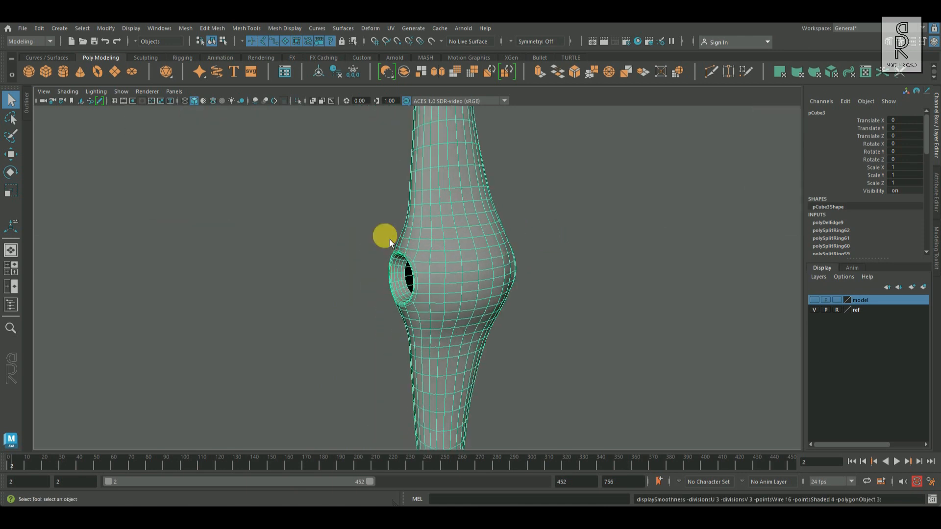
left_click(389, 239)
scroll(199, 290, "down", 5)
left_click_drag(199, 290, 572, 305, "alt")
scroll(583, 333, "up", 4)
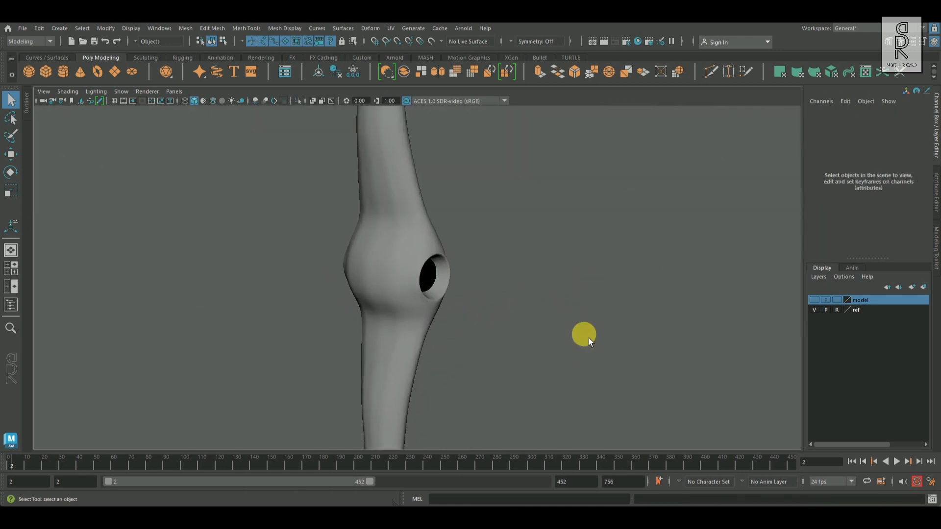
Apply Edit Edge Flow to the edge loops on both sides of the crossguard's socket, one loop at a time
left_click(393, 269)
left_click_drag(393, 269, 406, 203, "alt")
right_click_drag(405, 202, 405, 166)
left_click(375, 233)
left_click_drag(414, 245, 454, 277, "alt")
double_click(460, 256)
right_click_drag(636, 172, 630, 267, "shift")
double_click(423, 233)
key("g")
left_click_drag(559, 275, 353, 263, "alt")
double_click(364, 237)
key("g")
double_click(349, 250)
right_click_drag(603, 258, 642, 246)
left_click(603, 287)
Apply Edit Edge Flow to further edge loops on the back of the crossguard's bulge
left_click_drag(602, 288, 428, 287, "alt")
scroll(428, 288, "down", 5)
scroll(428, 288, "up", 5)
right_click_drag(405, 195, 405, 184)
double_click(397, 201)
key("g")
left_click_drag(415, 264, 450, 298, "alt")
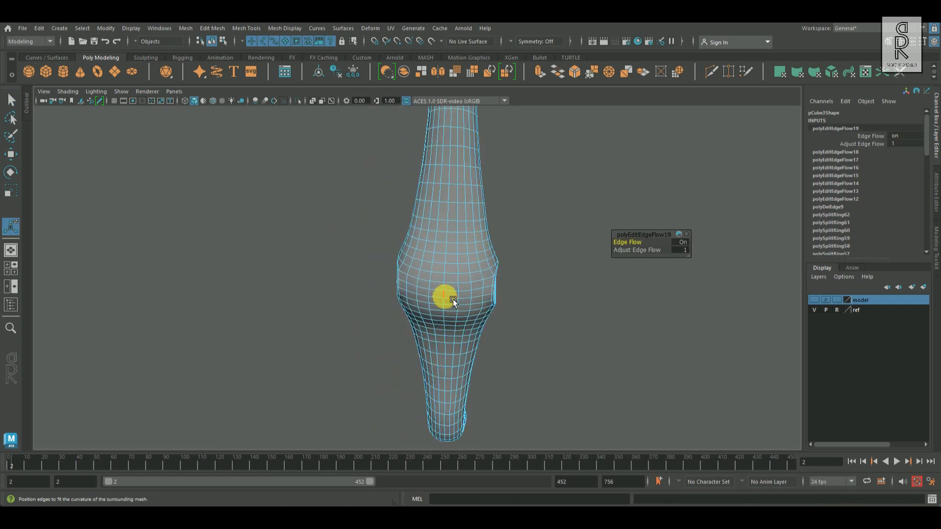
double_click(450, 298)
key("g")
right_click_drag(457, 223, 502, 210)
left_click(510, 216)
Apply Edit Edge Flow to the crosswise edge loops around the middle of the bulge on either side of the socket
scroll(510, 216, "down", 5)
left_click_drag(510, 216, 366, 258, "alt")
scroll(366, 258, "up", 5)
right_click_drag(466, 265, 466, 245)
double_click(487, 260)
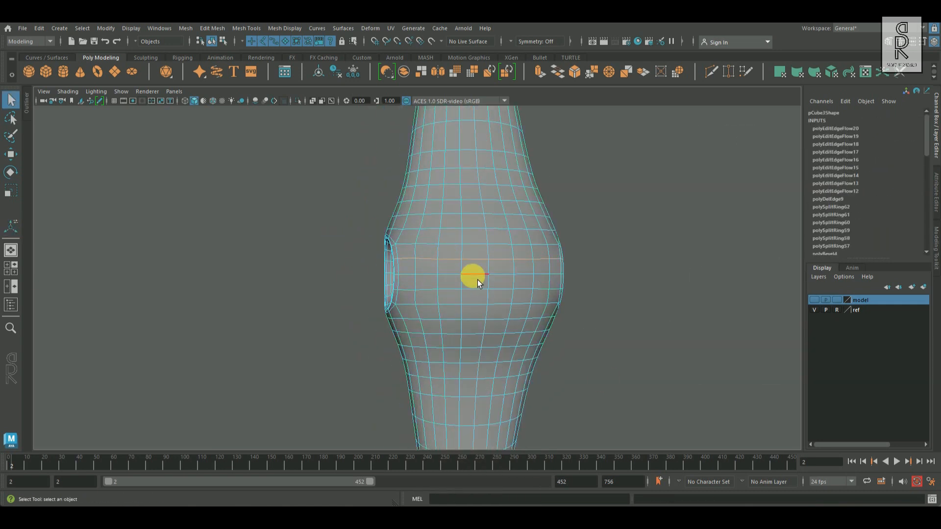
key("g")
double_click(479, 289)
key("g")
double_click(482, 244)
key("g")
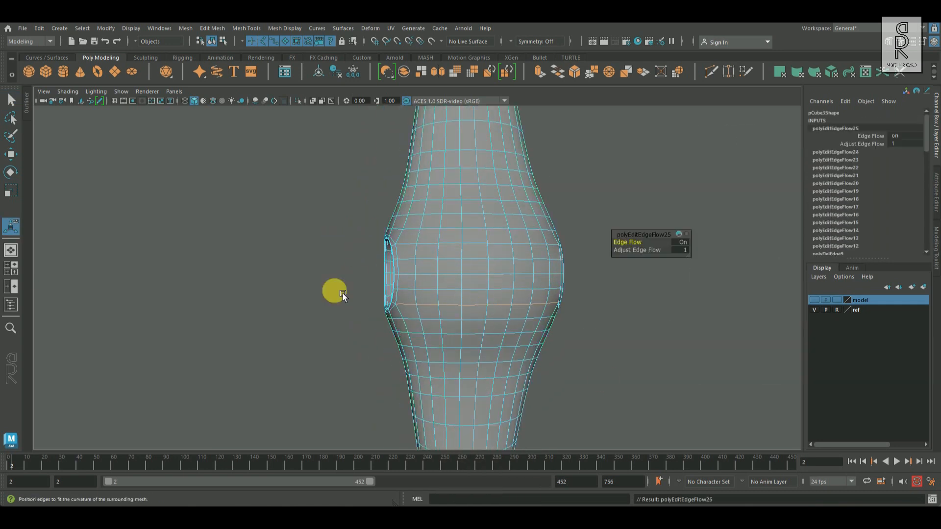
left_click_drag(485, 349, 371, 289, "alt")
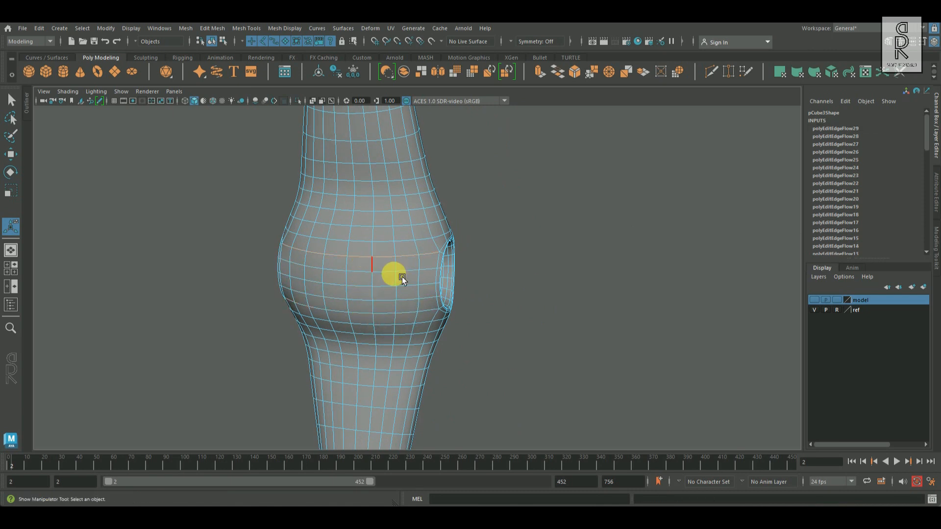
right_click_drag(416, 265, 448, 243)
left_click(523, 287)
Duplicate the sphere at the crossguard's upper end, freeze the copy's transforms and move it down about 9 units
key("q")
scroll(522, 287, "down", 5)
left_click_drag(523, 287, 606, 337, "alt")
left_click(374, 130)
key("w")
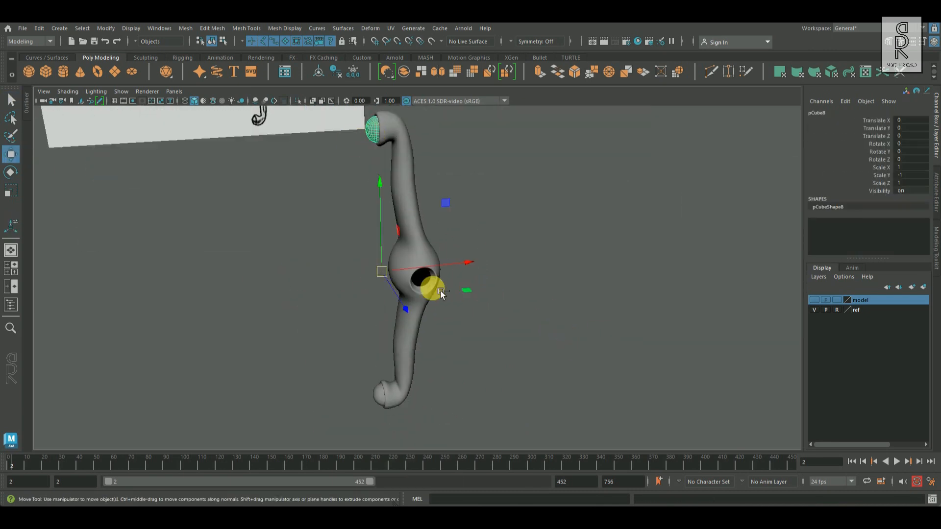
left_click(357, 75)
left_click_drag(408, 123, 410, 218)
left_click_drag(411, 230, 500, 254, "alt")
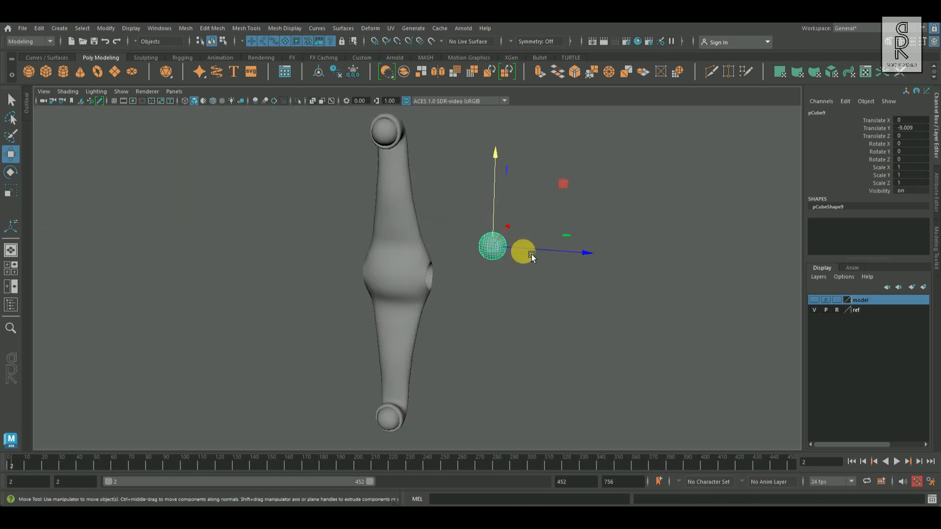
Move the copied sphere sideways and down until it sits roughly in front of the bulge's round socket
left_click_drag(584, 253, 492, 250)
left_click_drag(492, 250, 363, 254, "alt")
left_click_drag(473, 206, 519, 204)
left_click_drag(430, 169, 343, 206, "alt")
left_click_drag(365, 297, 439, 230)
left_click_drag(417, 194, 427, 304)
Center the copied sphere on the round socket by snapping it to the crossguard's vertices
key("space")
key("space")
key("v")
middle_click(398, 288)
left_click_drag(522, 285, 635, 285)
key("v")
middle_click(438, 235)
key("space")
key("space")
left_click_drag(421, 240, 412, 272, "alt")
Scale the sphere up uniformly to about 1.213 and seat it in the crossguard's socket
left_click(12, 194)
left_click_drag(436, 271, 452, 273)
left_click_drag(392, 279, 533, 280, "alt")
left_click(14, 156)
left_click_drag(539, 290, 632, 294, "alt")
left_click(608, 299)
left_click(465, 281)
left_click(12, 192)
left_click_drag(447, 271, 529, 286)
left_click(14, 156)
left_click(672, 313)
Isolate the socket sphere and delete its inner half of faces, leaving a half dome
left_click_drag(666, 313, 452, 302, "alt")
left_click(298, 101)
right_click_drag(457, 268, 457, 311)
left_click(431, 254)
double_click(430, 267, "shift")
key("Delete")
left_click_drag(347, 174, 430, 366)
key("Delete")
right_click_drag(459, 269, 527, 206)
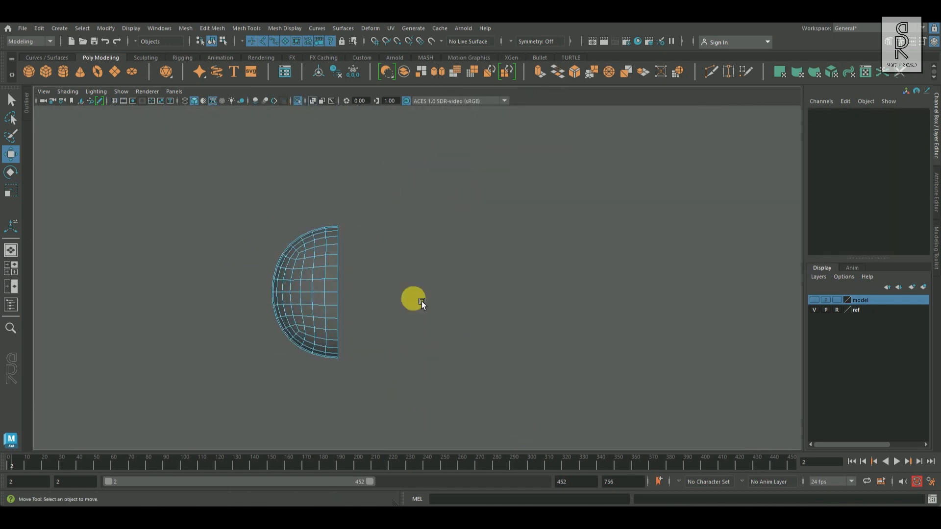
right_click(435, 265)
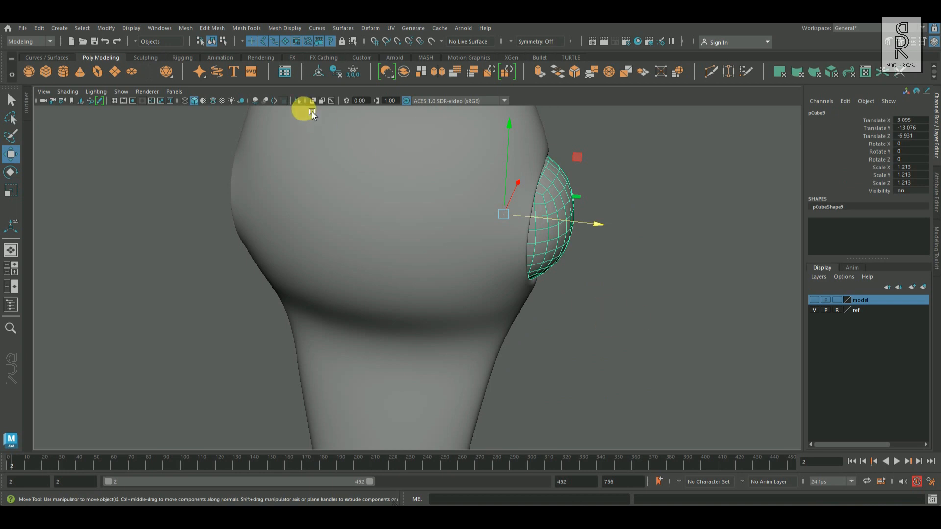
Examine the whole sword against the reference sketch
left_click(212, 101)
scroll(598, 281, "down", 5)
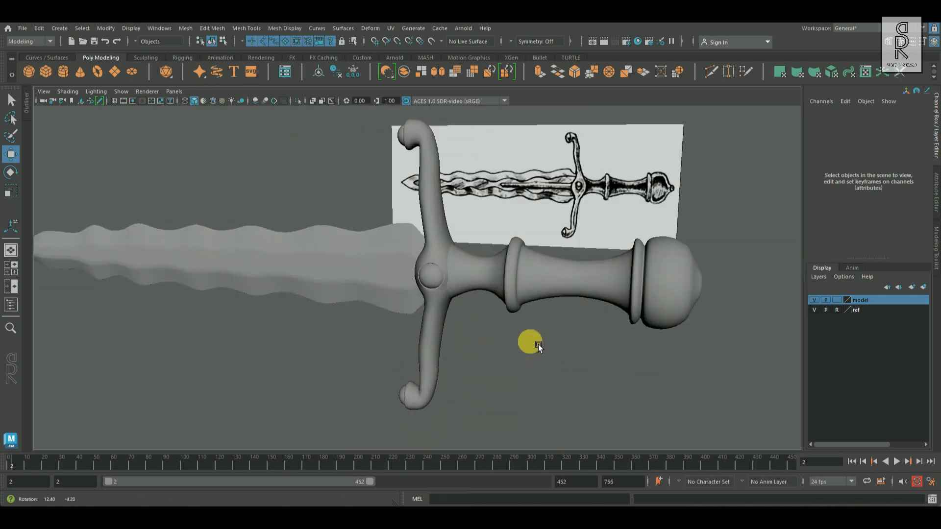
left_click_drag(538, 346, 469, 368, "alt")
scroll(452, 351, "up", 4)
scroll(550, 374, "down", 6)
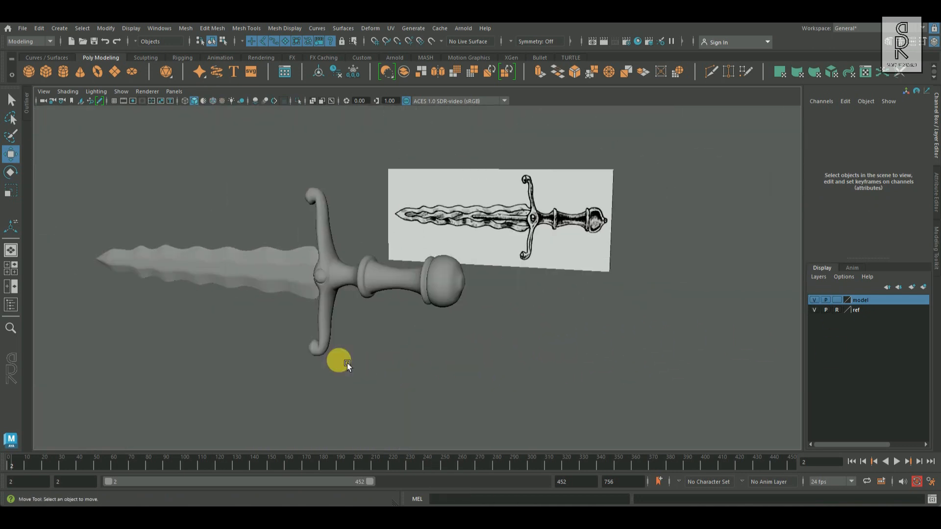
left_click(539, 294)
scroll(525, 384, "up", 4)
scroll(525, 321, "up", 3)
Delete the faces at the pommel's outer end to open a round hole there
left_click_drag(525, 321, 499, 367, "alt")
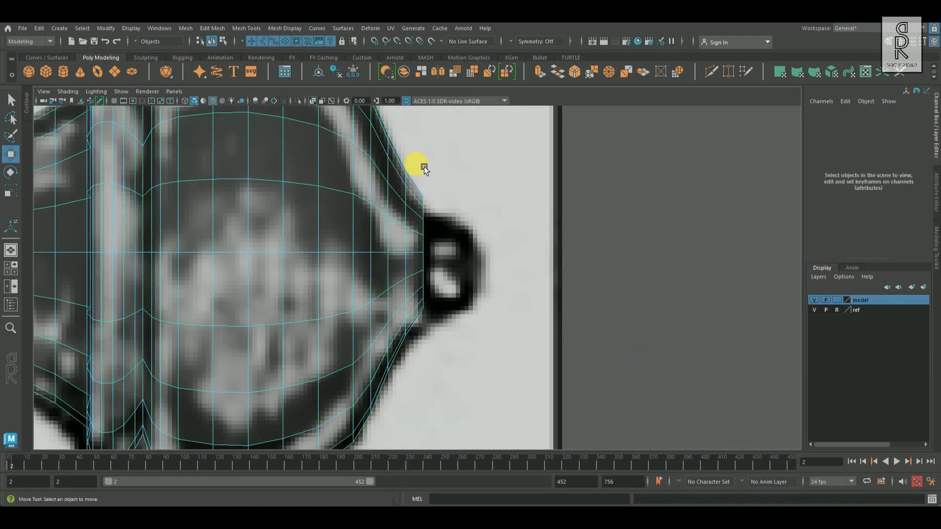
left_click_drag(392, 140, 404, 292)
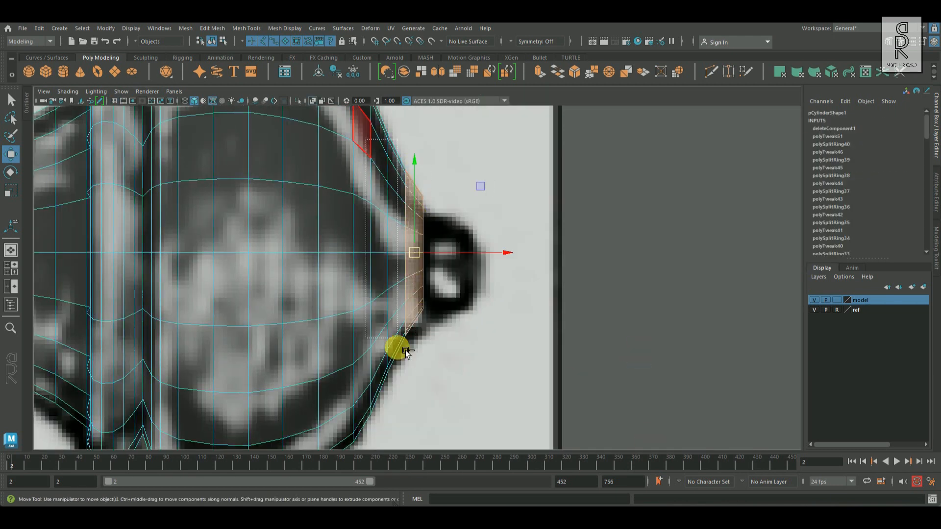
key("space")
key("space")
key("Delete")
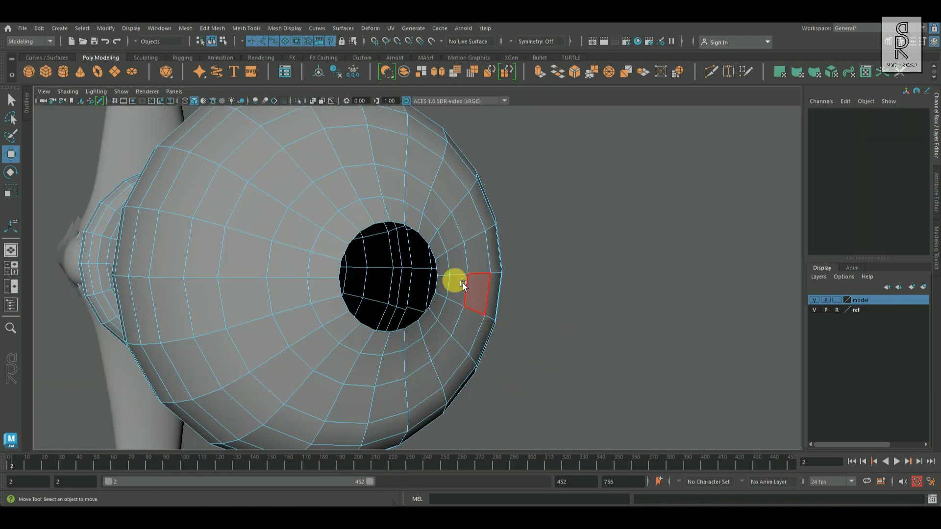
Extrude the border edges of the pommel's hole and scale the new ring inward
double_click(564, 275)
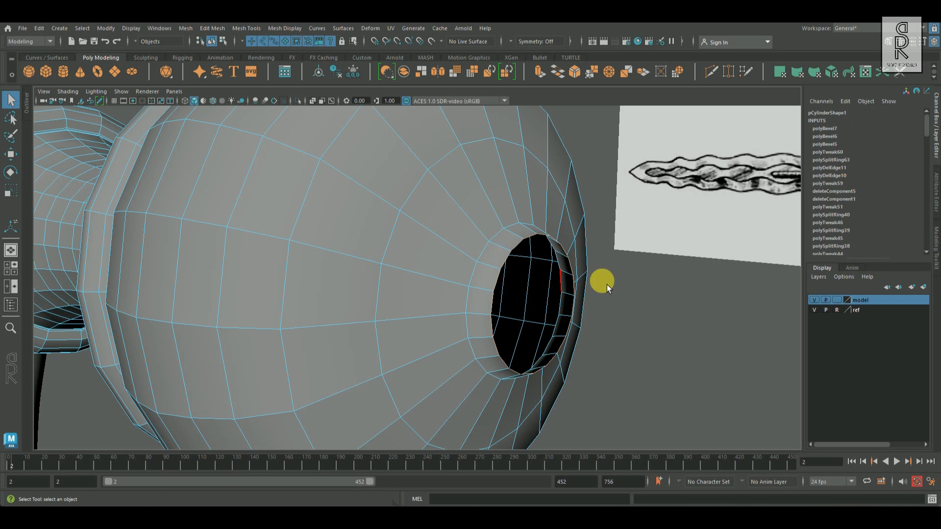
right_click_drag(654, 248, 659, 288, "shift")
left_click(11, 191)
left_click_drag(535, 304, 523, 318)
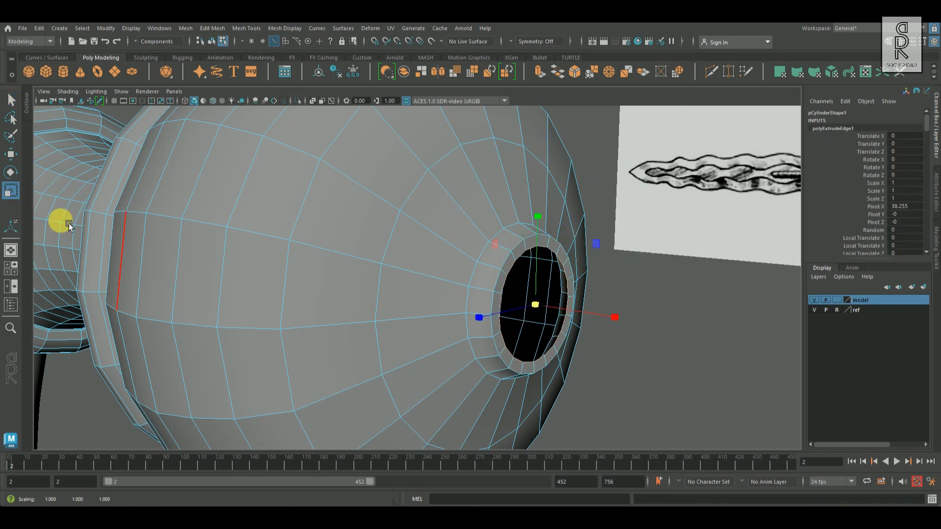
Extrude the hole's inner border edges along X into the pommel to form an inner wall
left_click(12, 155)
left_click_drag(619, 318, 554, 319, "shift")
scroll(558, 327, "up", 3)
scroll(557, 328, "up", 2)
middle_click_drag(557, 327, 478, 316, "alt")
left_click(466, 225)
right_click_drag(467, 226, 485, 219, "ctrl")
key("ctrl+z")
Bevel the rim edges of the pommel's hole and adjust the bevel fraction
right_click_drag(670, 256, 712, 253, "shift")
left_click_drag(635, 245, 636, 245)
left_click_drag(549, 250, 470, 252, "alt")
scroll(470, 252, "up", 2)
left_click_drag(630, 244, 626, 243)
Split the edge rings on the pommel hole's inner wall to add three edge loops, then return to object mode
left_click_drag(575, 269, 539, 230, "alt")
left_click(564, 215)
right_click_drag(563, 216, 585, 218, "ctrl")
left_click(574, 256)
key("g")
left_click(517, 252)
key("g")
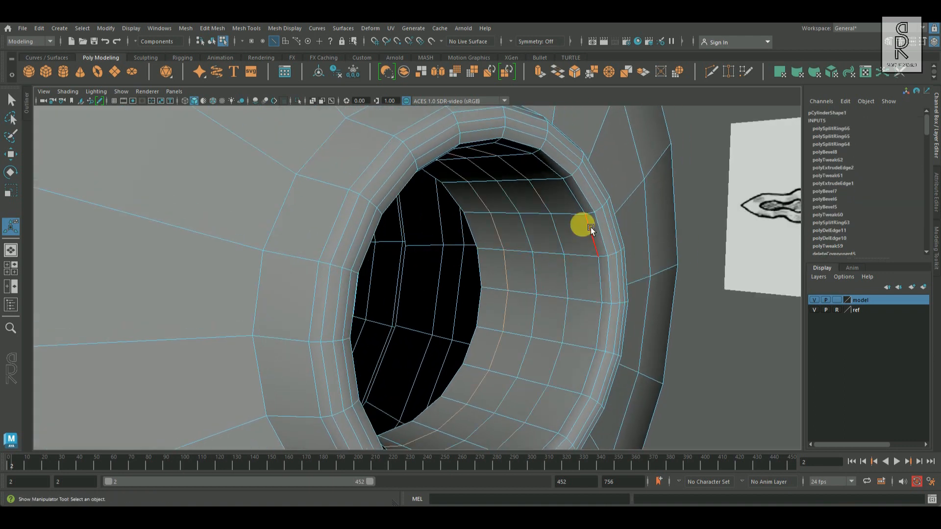
key("q")
key("F8")
scroll(600, 313, "down", 5)
left_click(602, 314)
Move a copy of the crossguard's dome along X to the pommel's tip and freeze its transformations
scroll(473, 337, "down", 2)
left_click_drag(473, 337, 512, 348, "alt")
scroll(397, 307, "down", 5)
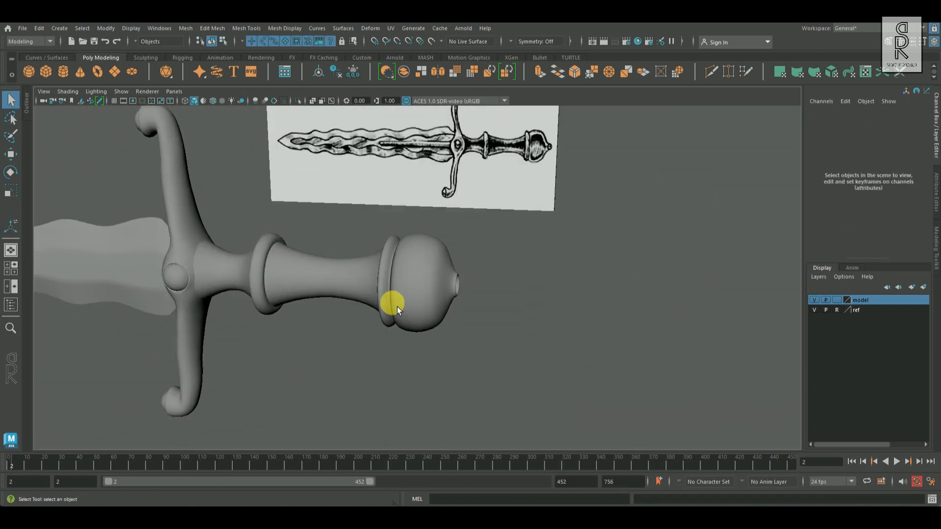
middle_click_drag(397, 307, 512, 305, "alt")
left_click(293, 281)
left_click(10, 154)
left_click_drag(361, 273, 663, 286)
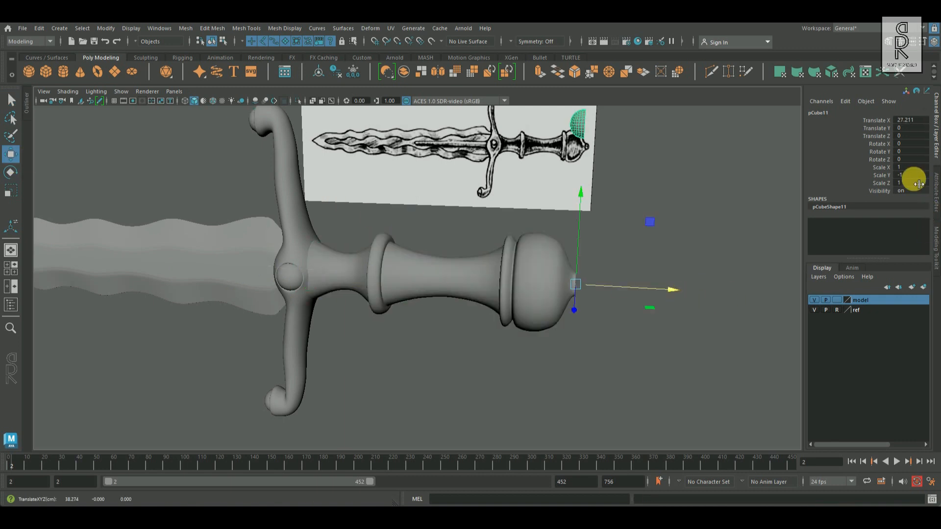
left_click(353, 72)
Lower the dome to the height of the pommel's hole and set its Rotate Y to 180
left_click_drag(579, 111, 590, 264)
left_click(11, 172)
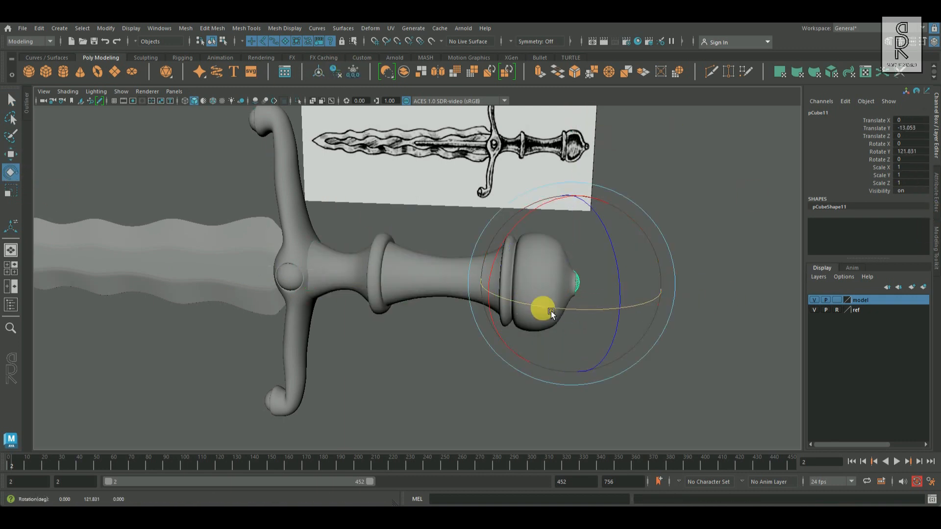
key("Return")
key("w")
Show wireframe on the shaded model, centre the dome in the pommel's hole and adjust its X position
left_click_drag(649, 312, 544, 321, "alt")
mouse_move(706, 349)
left_mouse_down()
mouse_move(745, 357)
mouse_move(701, 348)
left_mouse_up()
left_click_drag(632, 354, 541, 360, "alt")
key("r")
middle_click_drag(514, 326, 575, 255, "alt")
left_click(10, 154)
left_click_drag(462, 229, 455, 364)
left_click(213, 102)
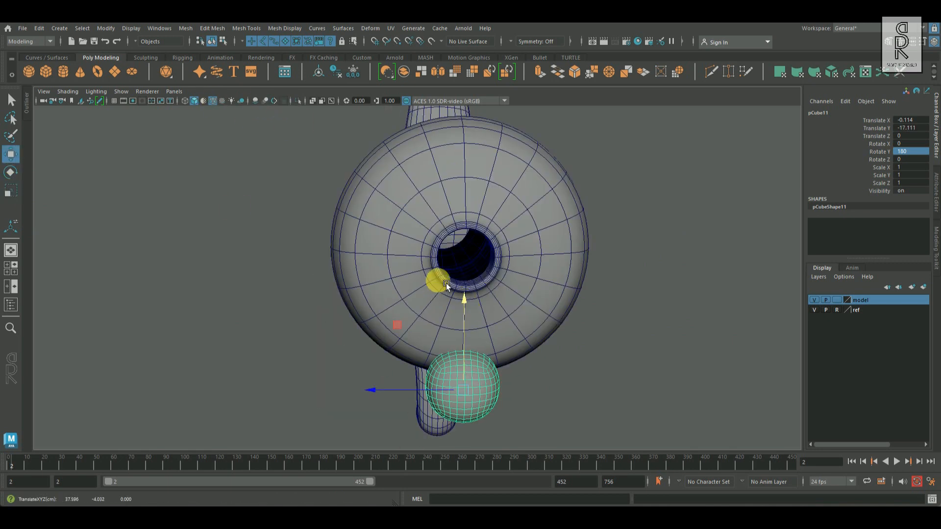
middle_click_drag(430, 265, 420, 262)
left_click_drag(378, 258, 521, 259)
middle_click_drag(484, 274, 487, 267)
left_click_drag(487, 267, 578, 269, "alt")
left_click_drag(557, 274, 562, 274)
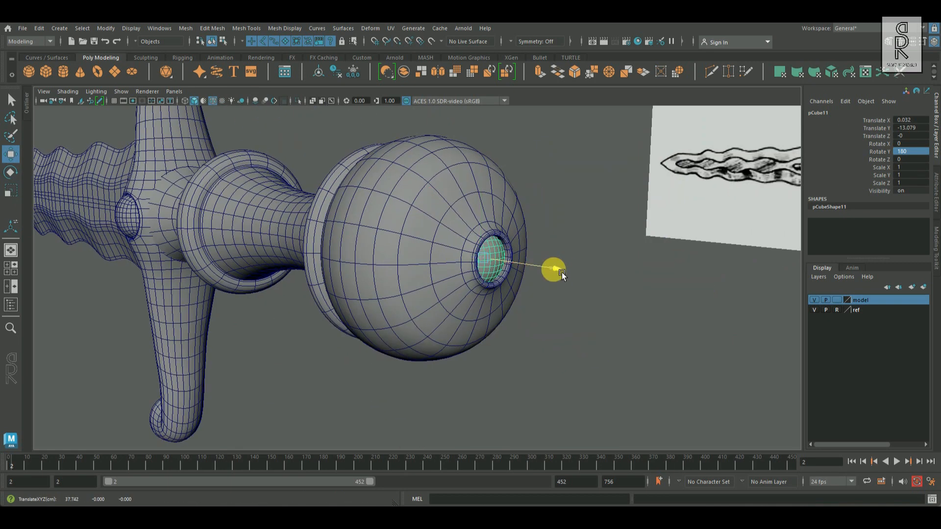
Hide the wireframe overlay, scale the dome uniformly to 0.763 and shift it outward to Translate X 0.732
left_click(212, 102)
key("w")
right_click_drag(489, 265, 568, 265, "alt")
left_click_drag(650, 260, 664, 261)
left_click(663, 296)
right_click_drag(548, 309, 462, 316, "alt")
left_click_drag(462, 317, 605, 336, "alt")
right_click_drag(605, 336, 686, 333, "alt")
left_click(613, 279)
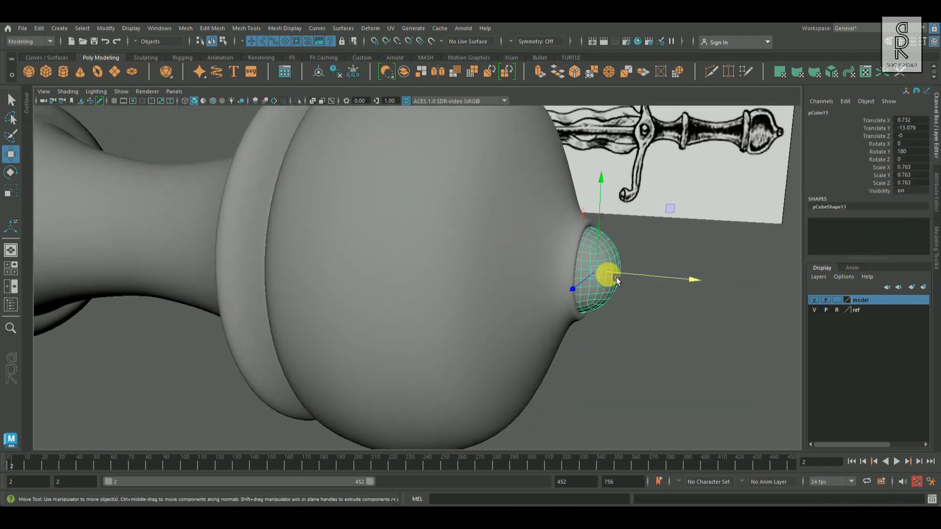
Examine the dome's fit in the pommel's end, then deselect it and check the whole sword from several angles
key("r")
left_click_drag(613, 279, 504, 303, "alt")
right_click_drag(505, 304, 599, 321, "alt")
left_click(563, 295)
right_click_drag(564, 295, 421, 314, "alt")
key("q")
left_click_drag(421, 314, 492, 344, "alt")
left_click_drag(542, 401, 439, 359, "alt")
middle_click_drag(439, 359, 472, 373, "alt")
left_click_drag(471, 373, 524, 358, "alt")
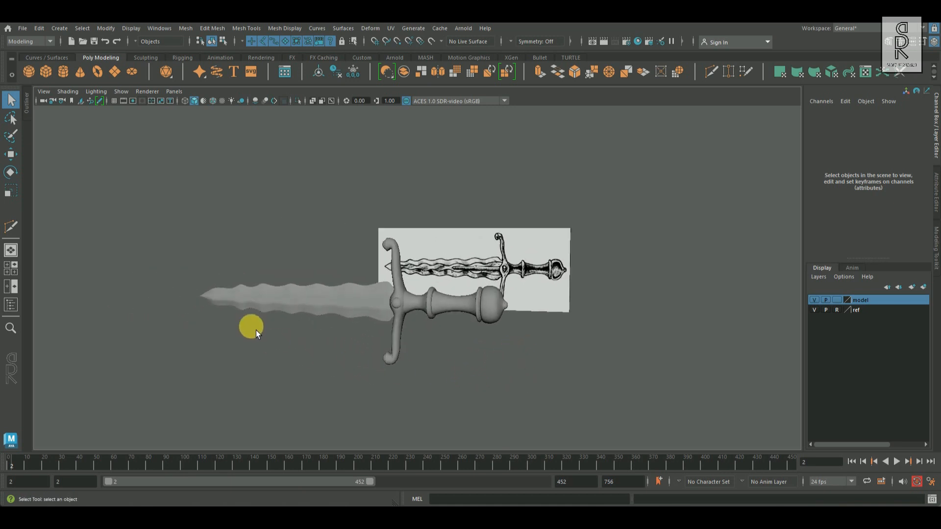